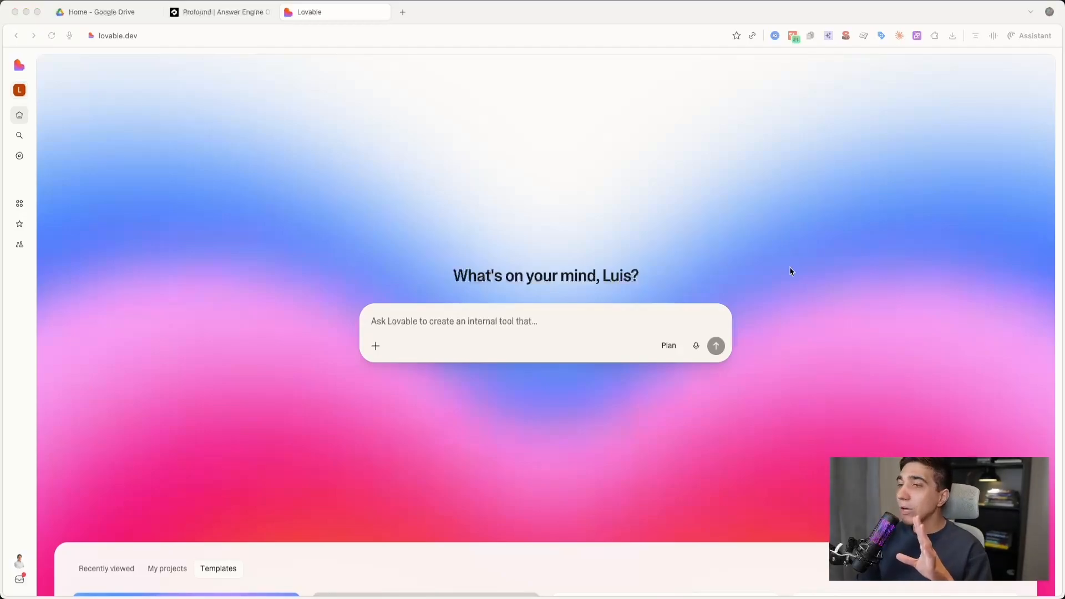
- Look through the website templates offered on the Lovable home page
scroll(766, 289, "down", 8)
scroll(766, 290, "up", 9)
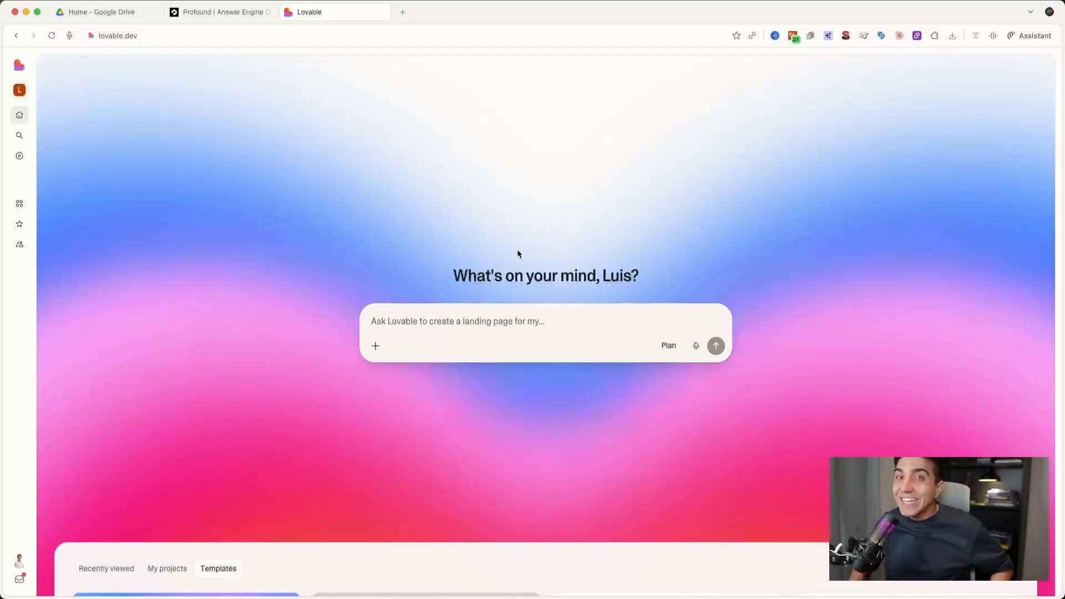
scroll(518, 254, "down", 7)
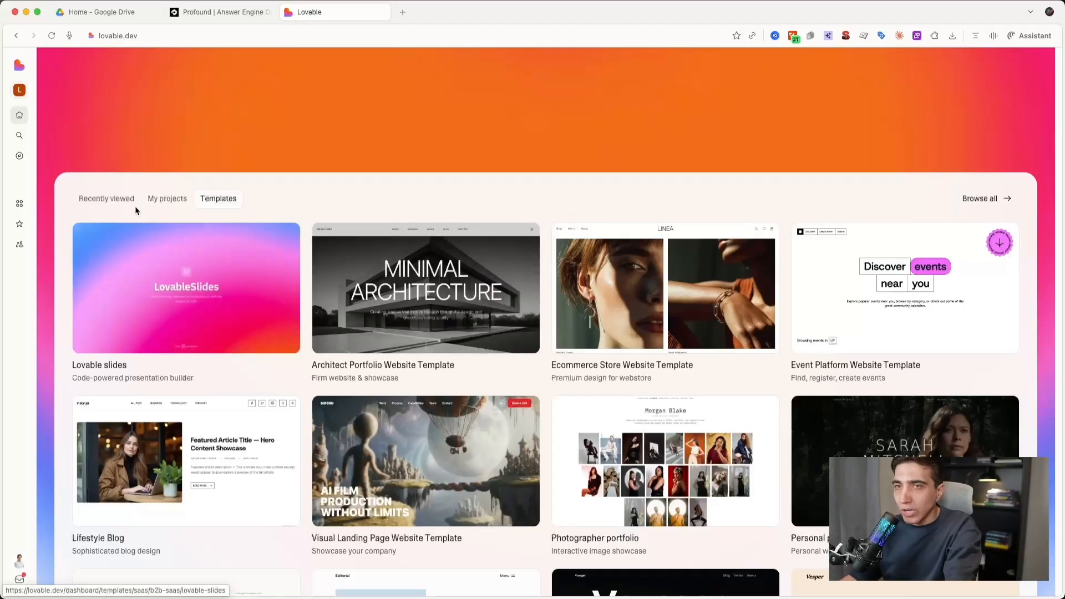
scroll(181, 395, "down", 1)
scroll(181, 395, "down", 2)
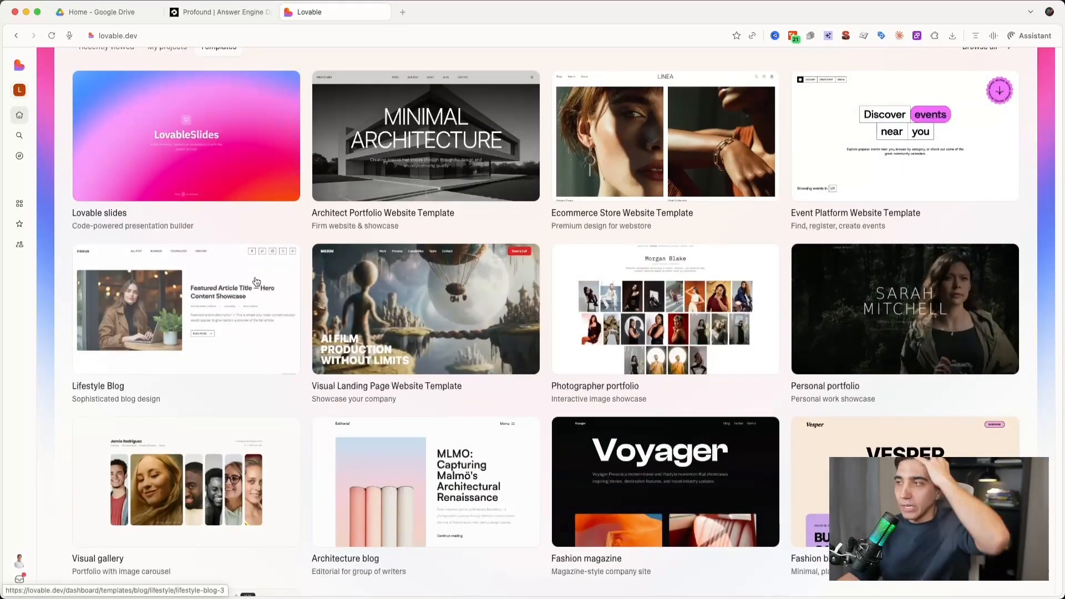
scroll(254, 485, "down", 1)
scroll(255, 485, "up", 4)
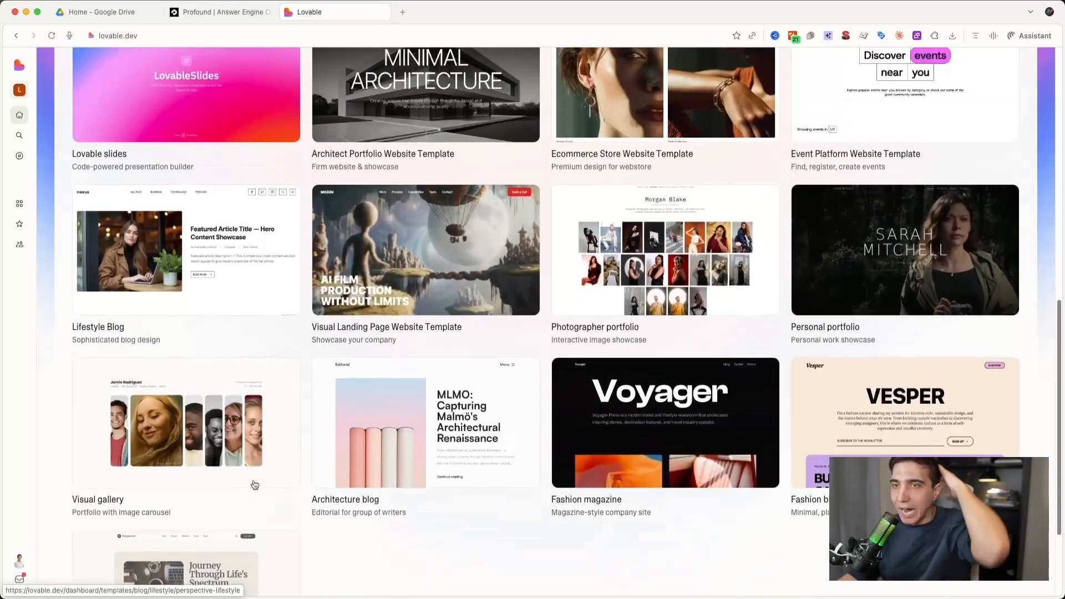
scroll(255, 485, "up", 7)
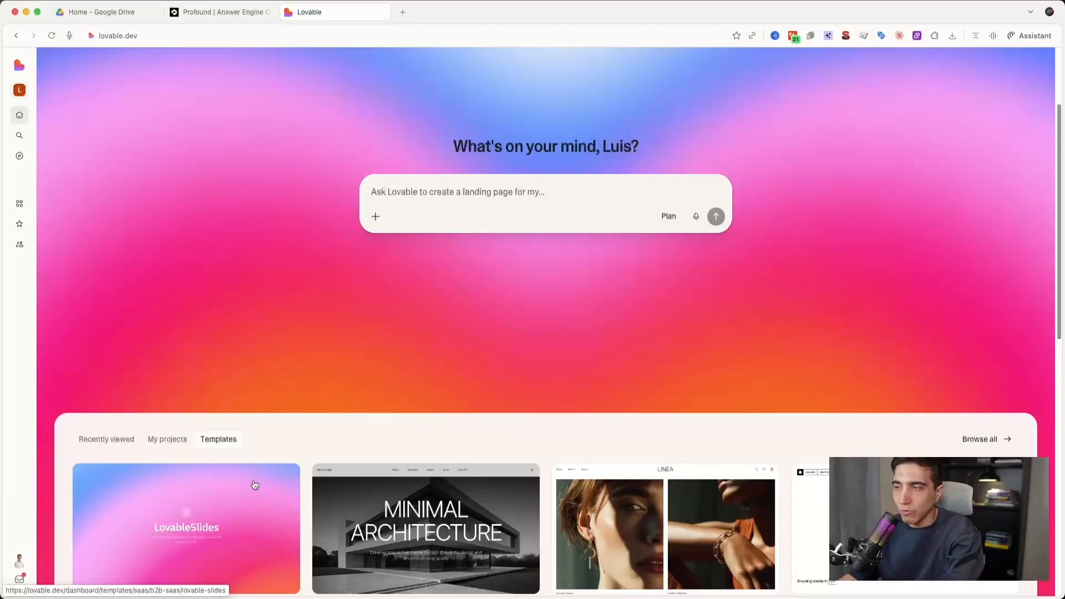
scroll(255, 486, "down", 3)
scroll(249, 483, "up", 3)
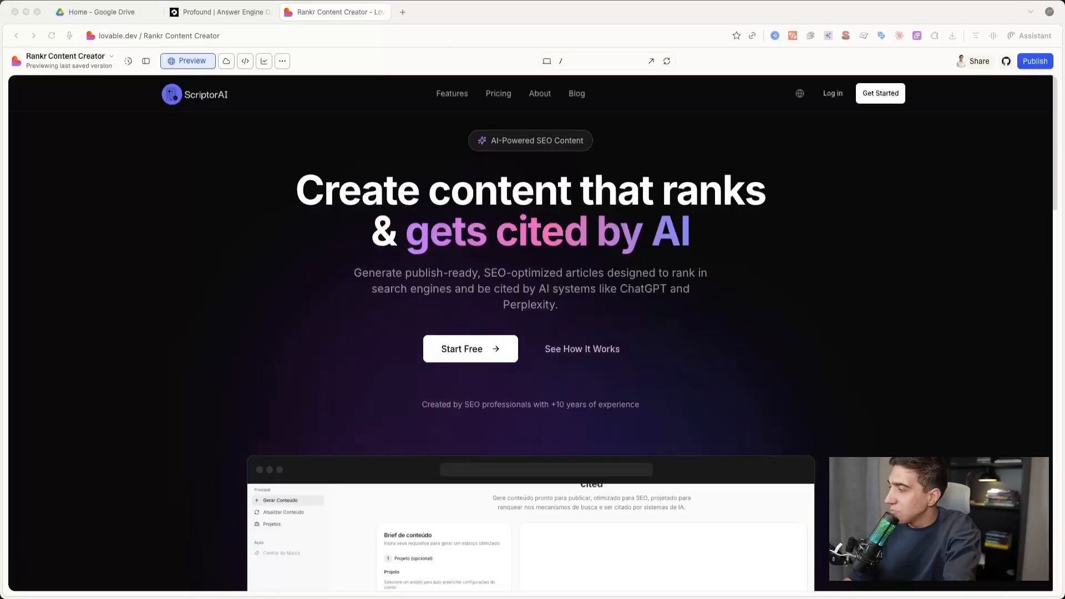
- Examine the ScriptorAI landing page in the Rankr Content Creator project preview, from the hero section to the footer
scroll(591, 425, "down", 5)
scroll(591, 425, "up", 5)
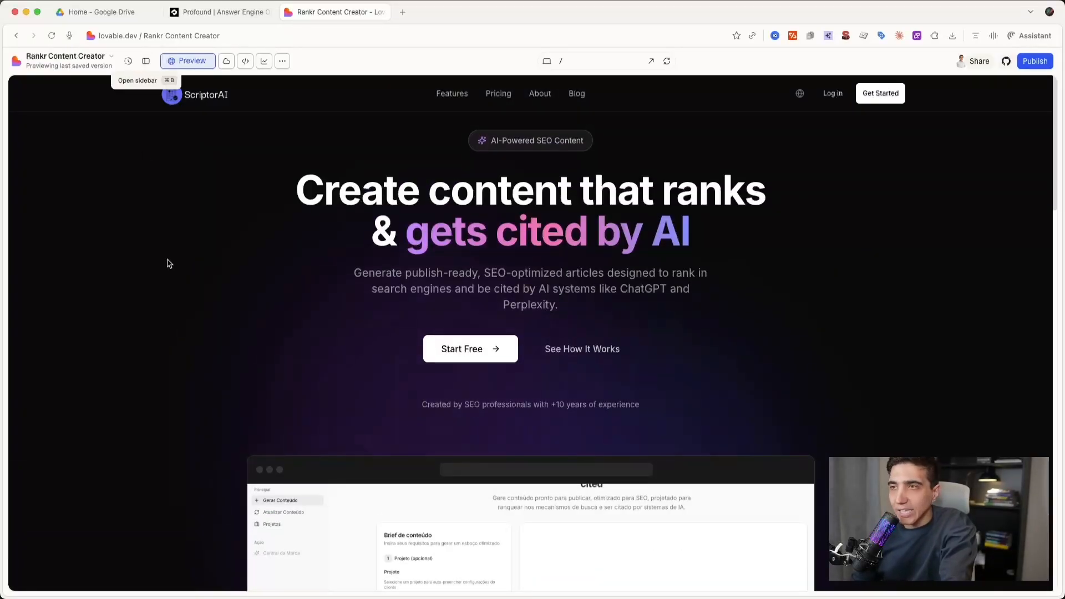
scroll(331, 164, "down", 15)
scroll(331, 164, "down", 5)
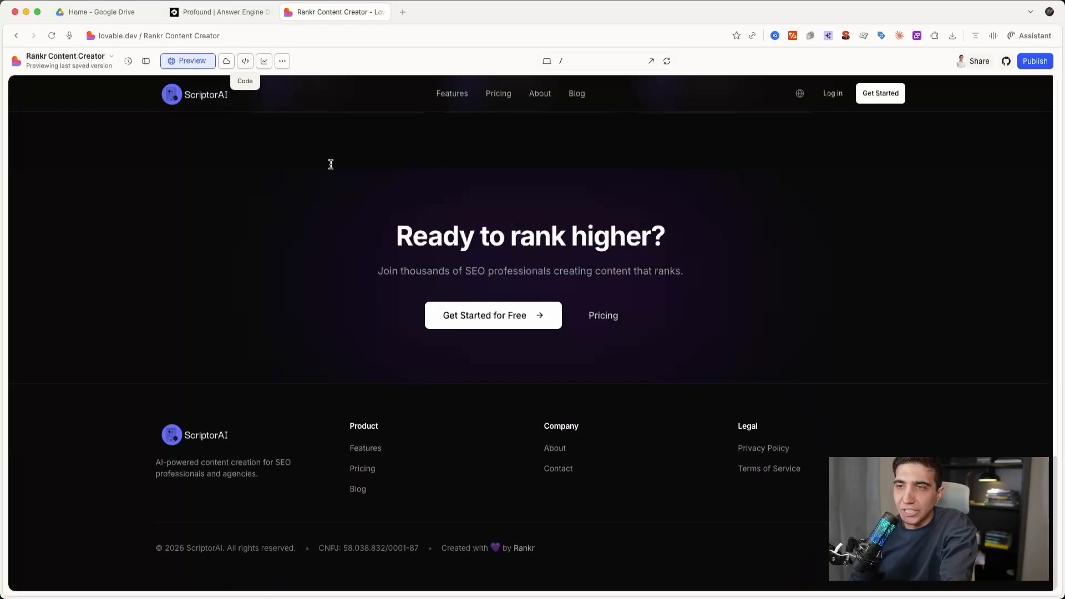
scroll(331, 164, "up", 20)
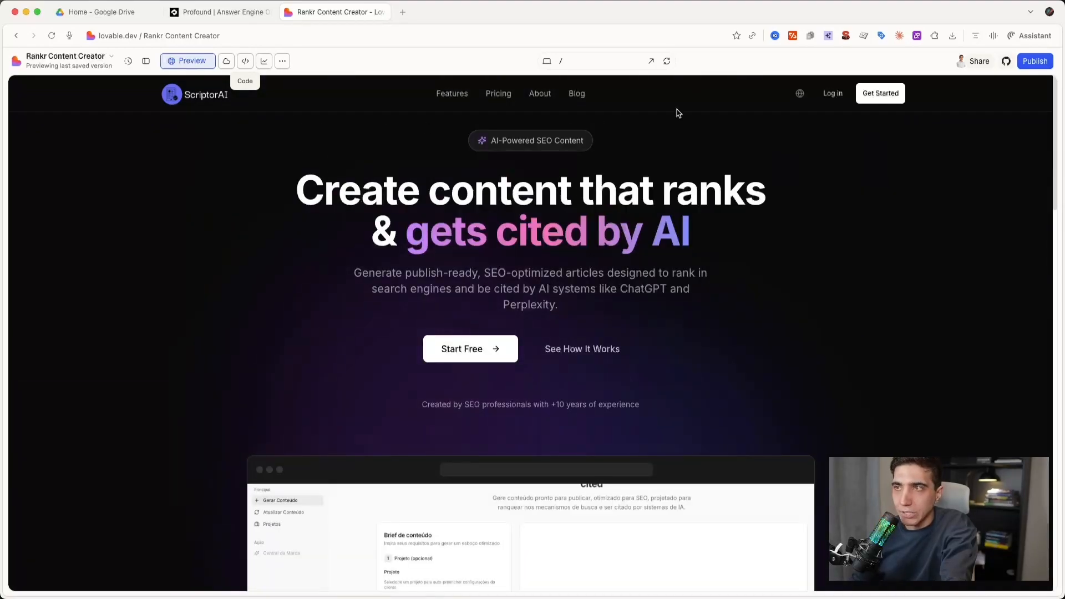
scroll(195, 350, "down", 10)
scroll(195, 351, "down", 10)
scroll(195, 351, "up", 20)
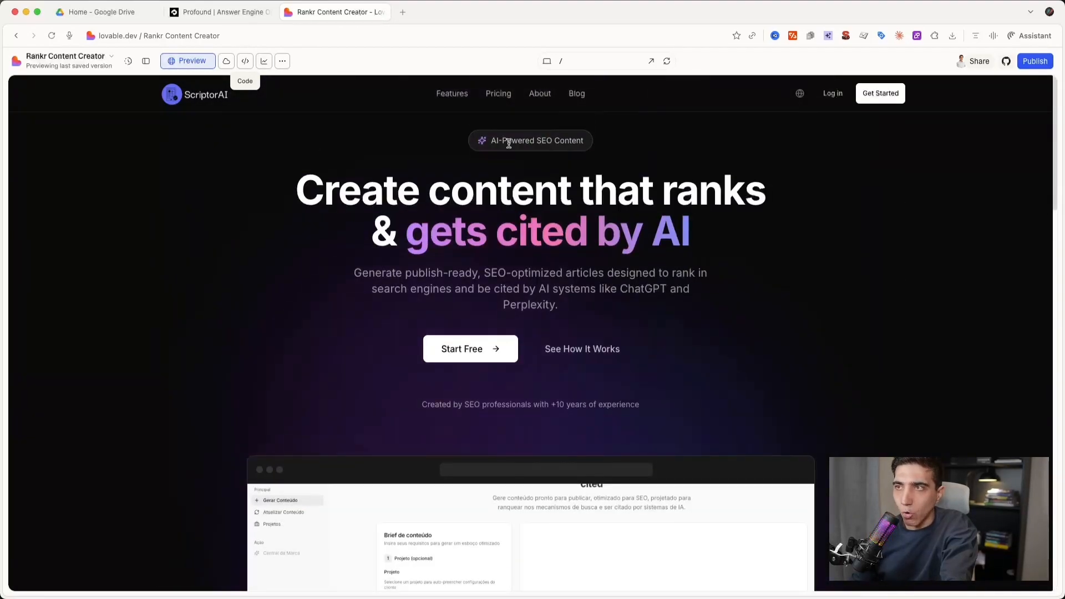
- View the site's Features, Pricing and Blog pages and the featured ChatGPT article, and return to the landing page
left_click(453, 93)
scroll(394, 345, "down", 15)
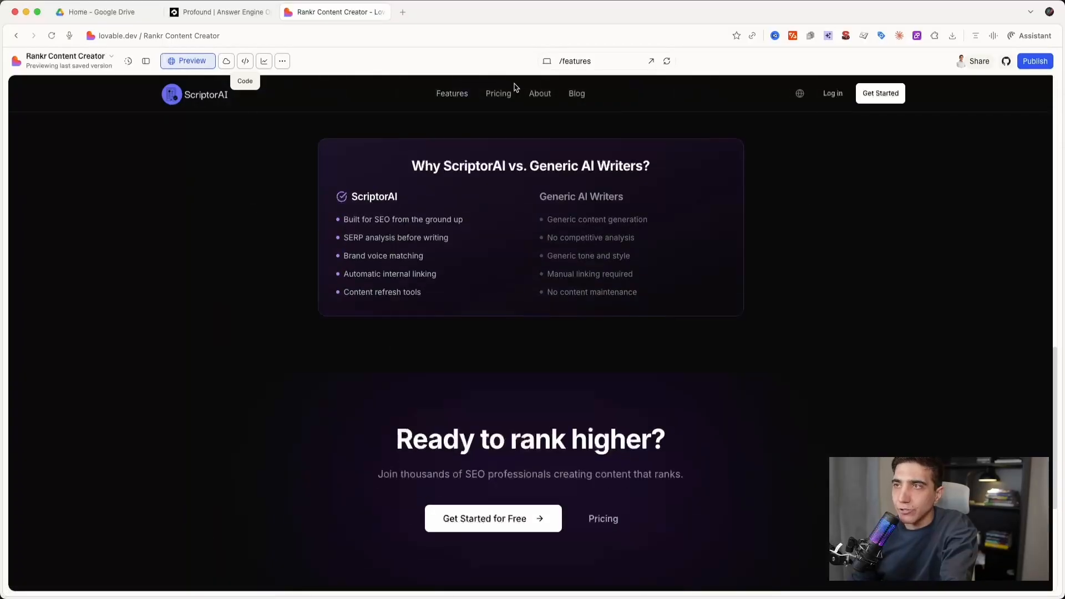
left_click(506, 93)
scroll(511, 324, "up", 10)
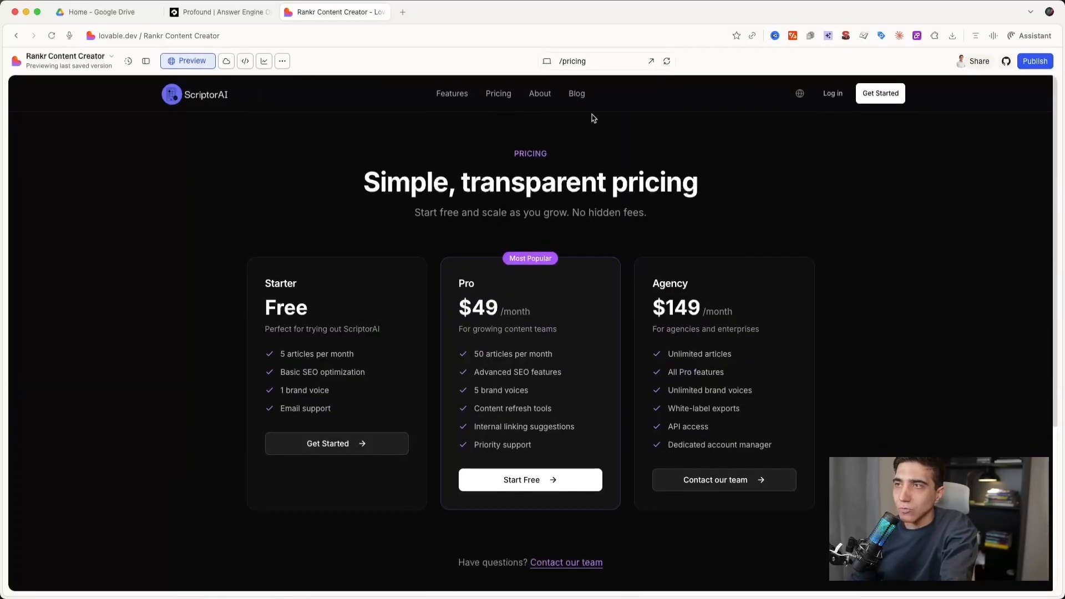
left_click(577, 93)
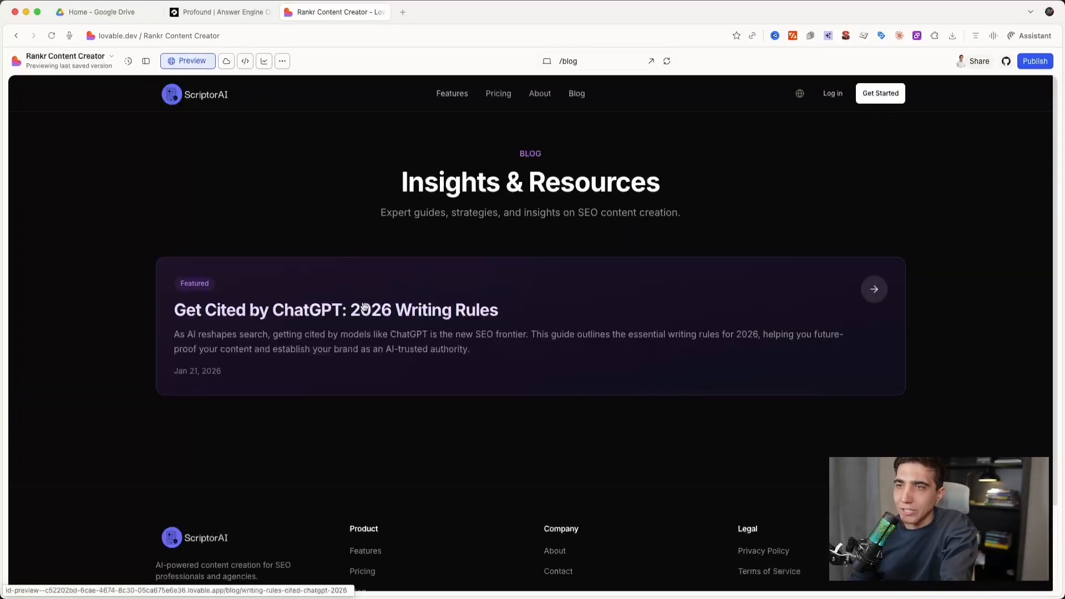
left_click(388, 277)
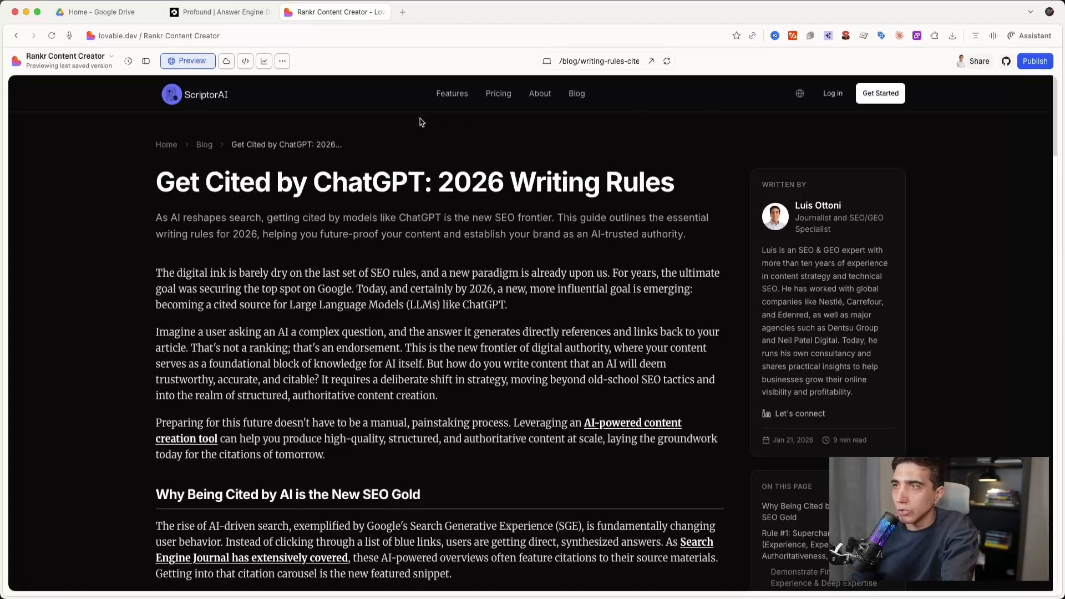
left_click(189, 95)
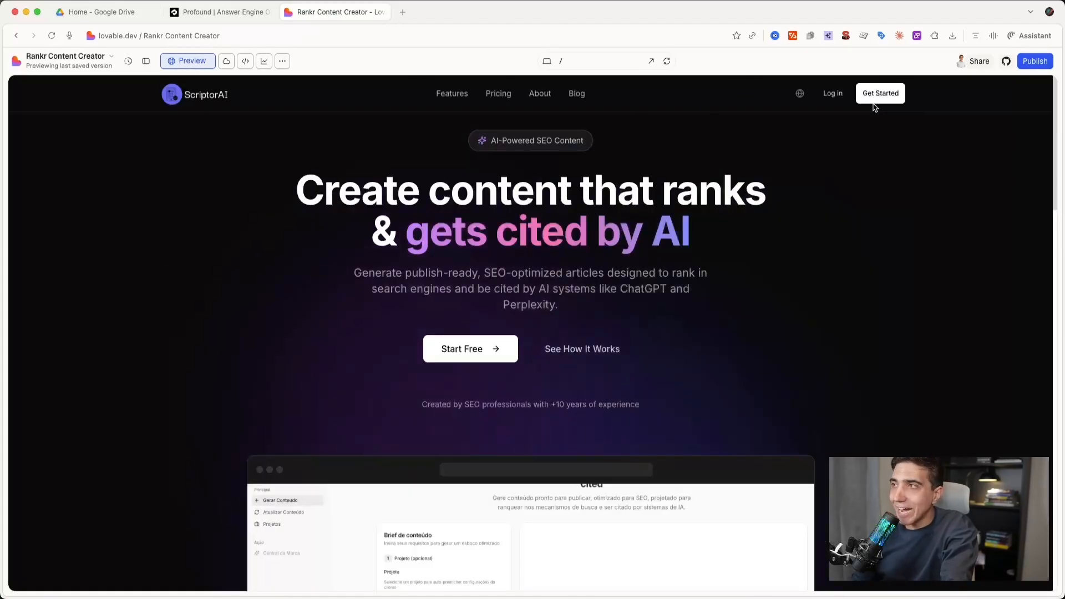
- Enter the ScriptorAI app through its login link and review the content brief form on the dashboard
left_click(837, 96)
scroll(221, 255, "down", 6)
scroll(221, 255, "up", 6)
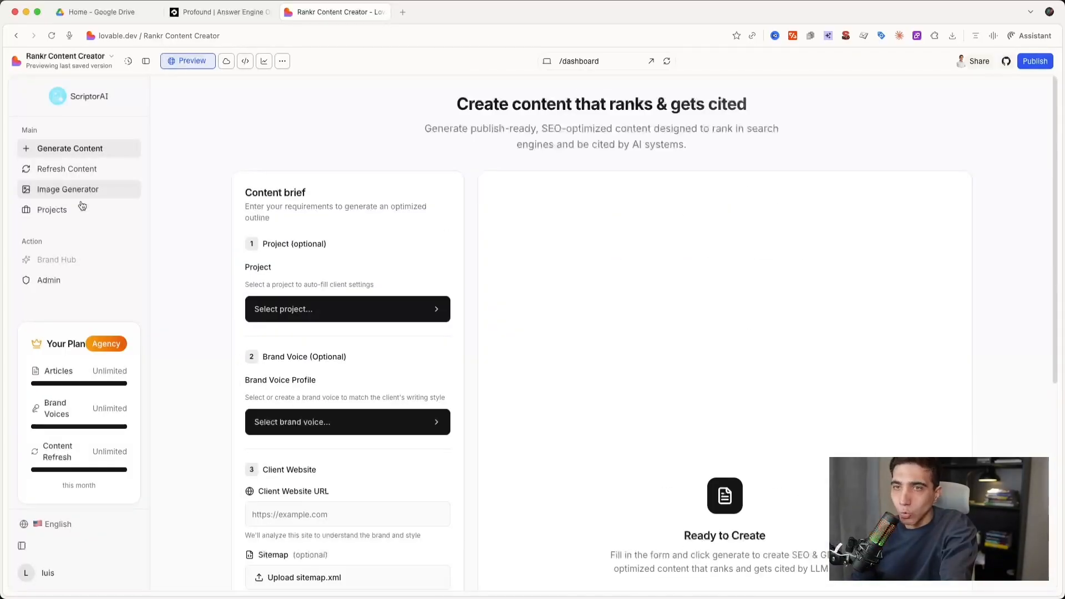
scroll(287, 320, "down", 2)
scroll(287, 319, "up", 3)
- View the app's Refresh Content, Image Generator and Projects pages, ending on Refresh Content
left_click(83, 169)
left_click(82, 189)
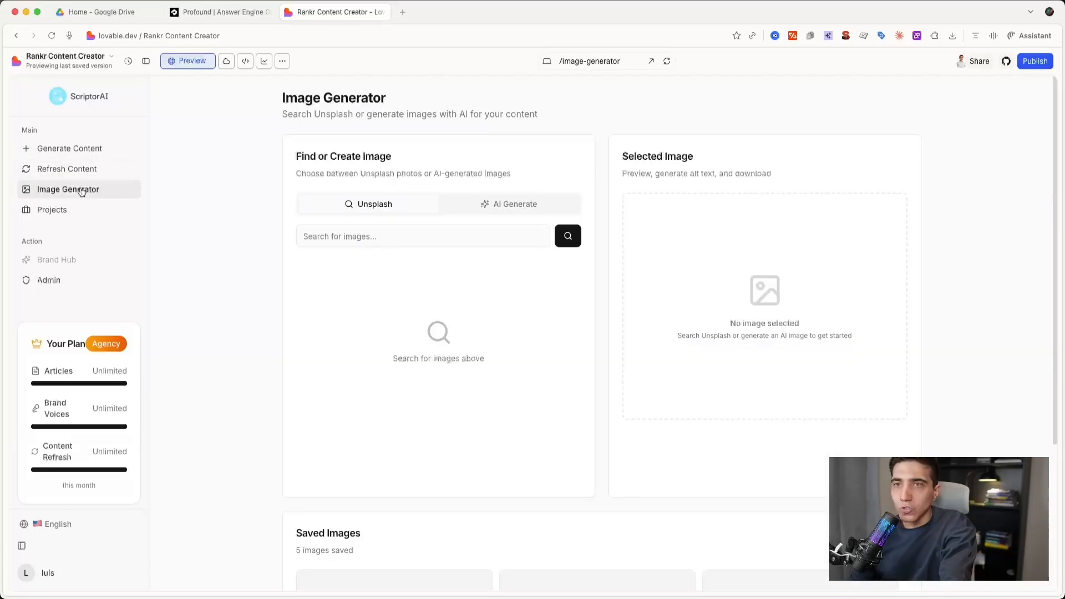
left_click(65, 210)
left_click(78, 171)
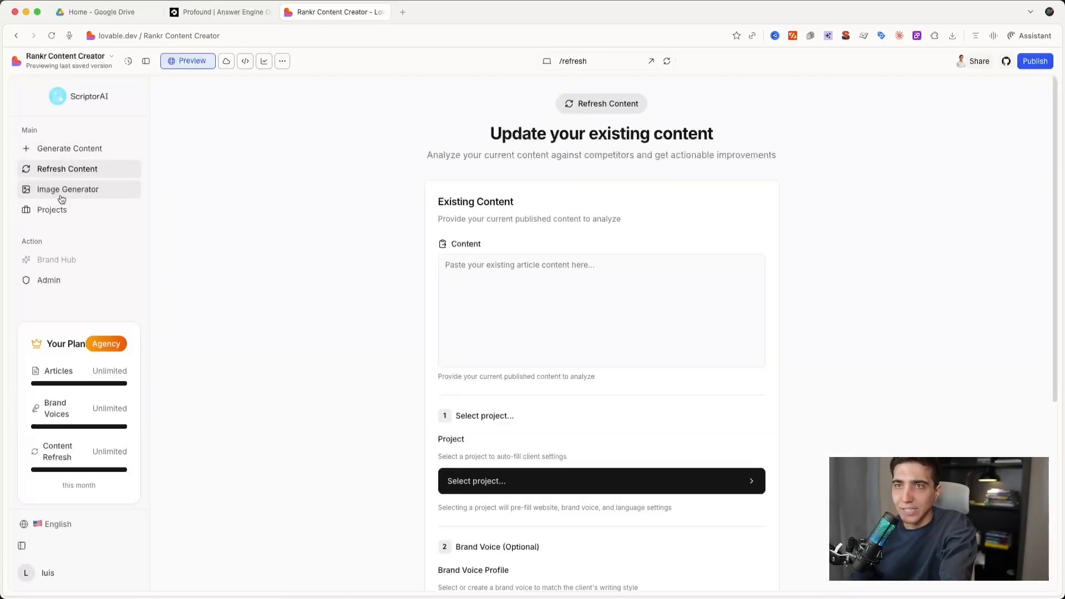
- Expand the Clinicorp project and open its Anti-Inflamatórios article in the editor
left_click(55, 211)
left_click(322, 242)
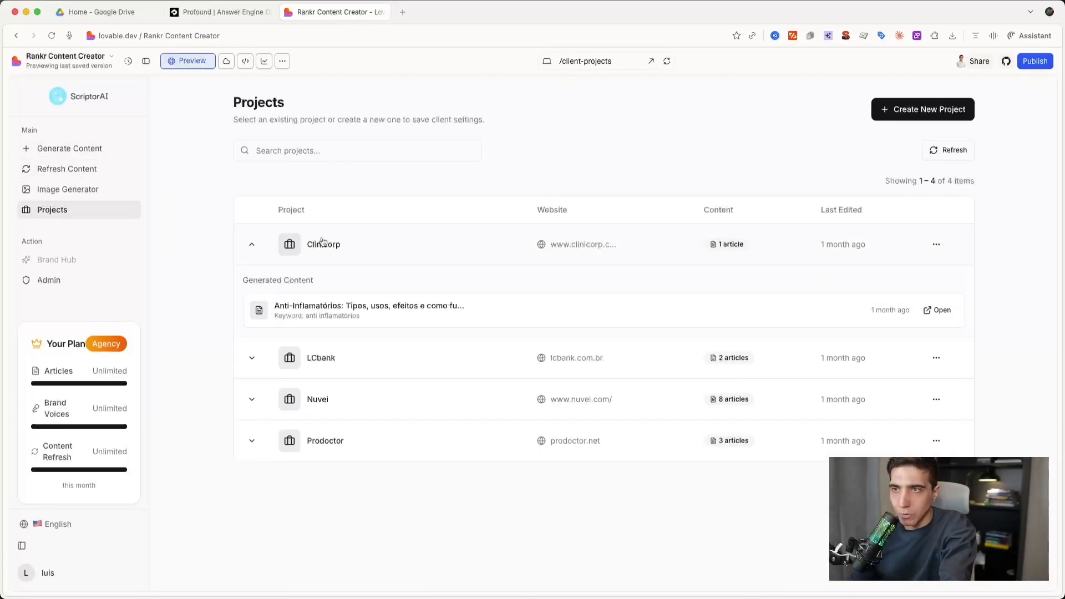
left_click(309, 304)
- Examine the Anti-Inflamatórios article in the editor, including its hero image area, SEO meta tags and body sections
scroll(328, 411, "down", 10)
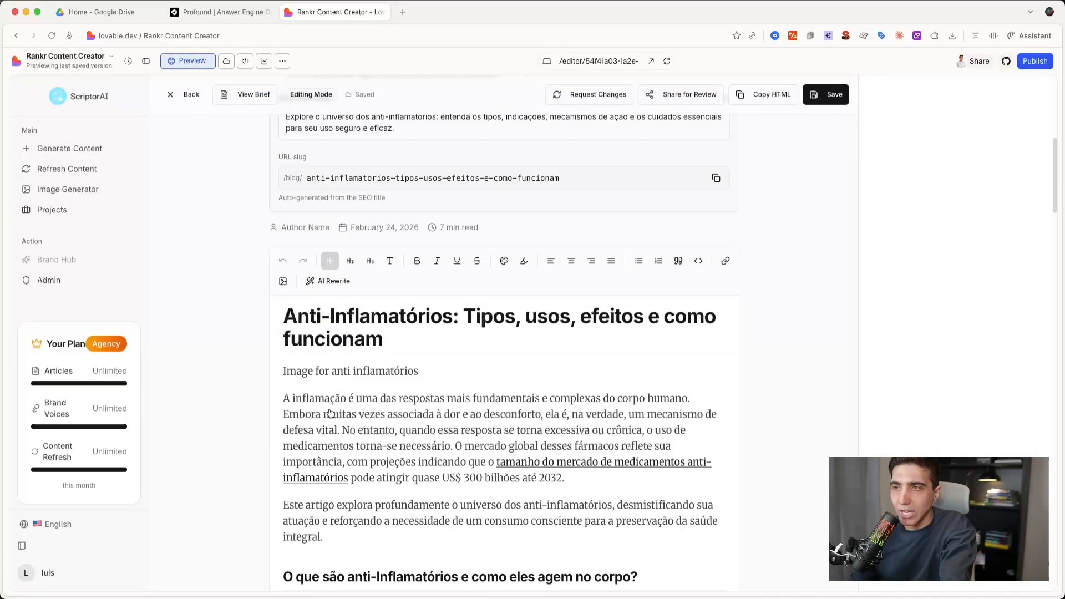
scroll(330, 414, "down", 3)
scroll(331, 414, "down", 3)
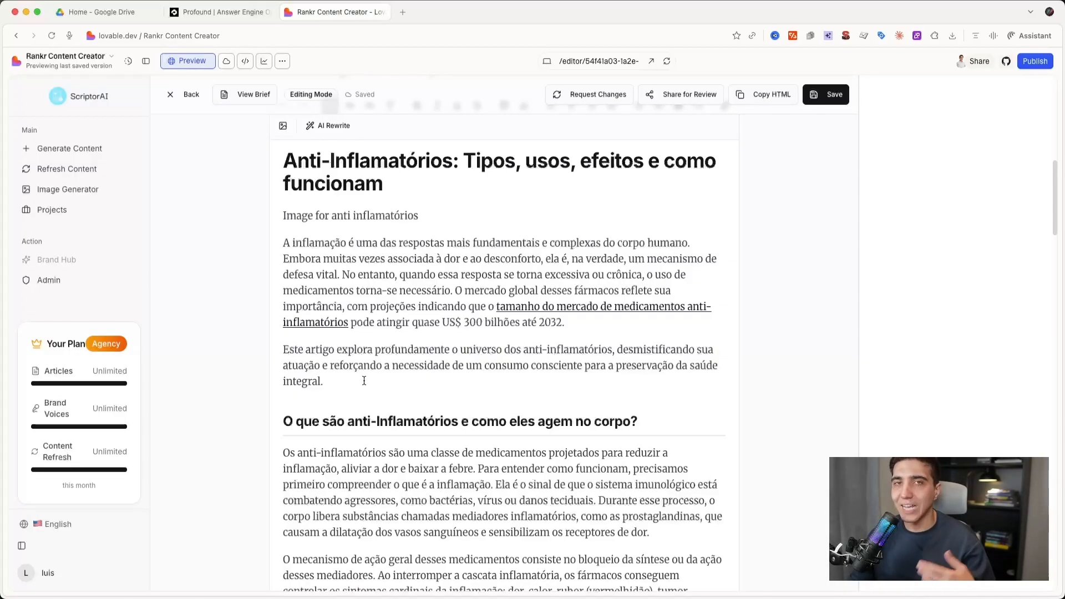
scroll(364, 381, "down", 1)
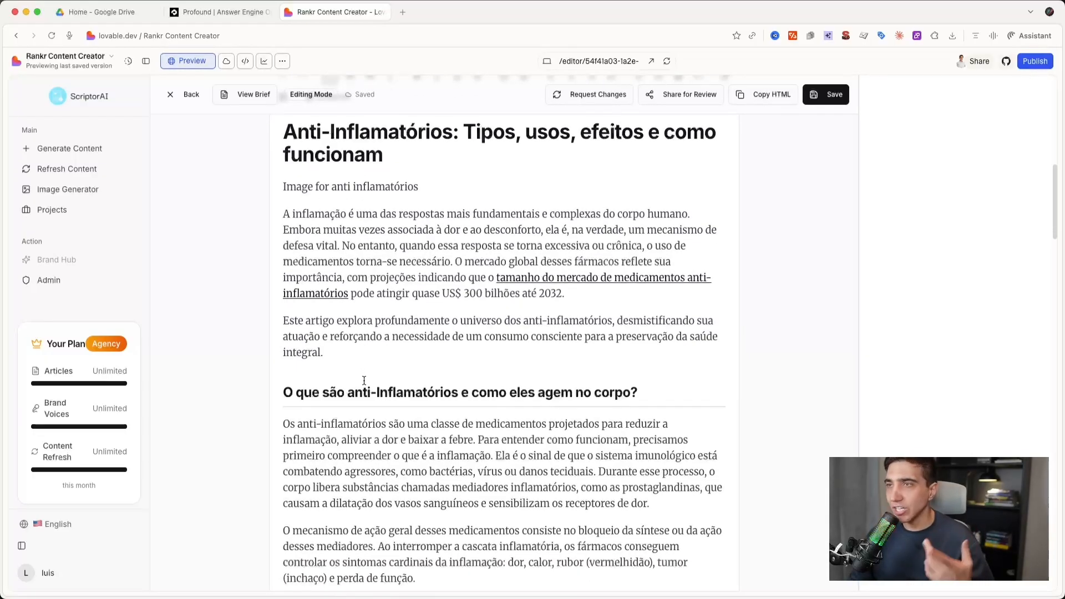
scroll(364, 380, "up", 10)
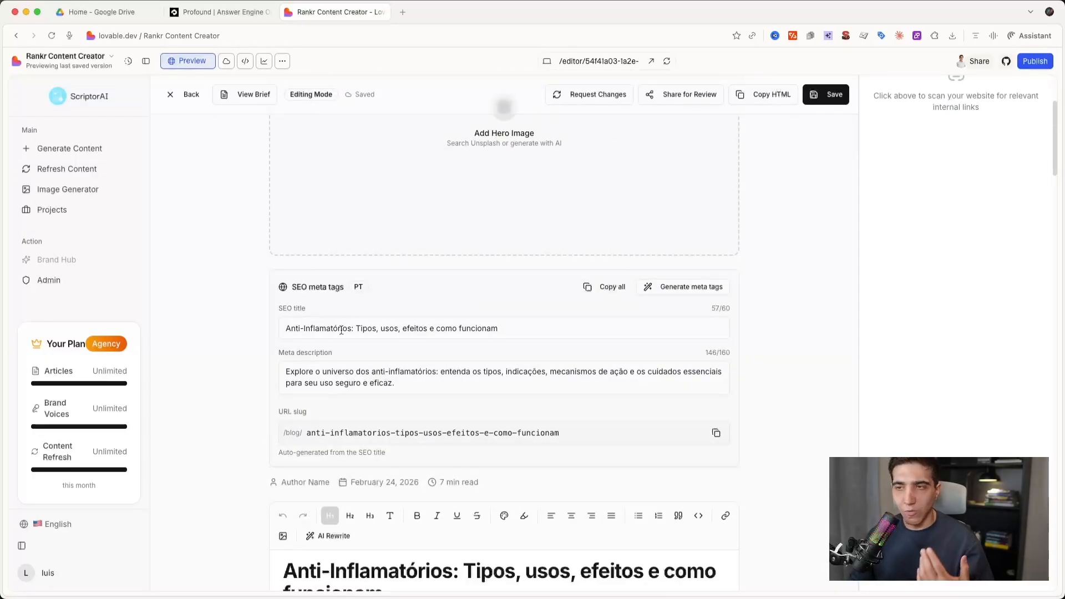
scroll(316, 428, "down", 3)
scroll(538, 381, "up", 7)
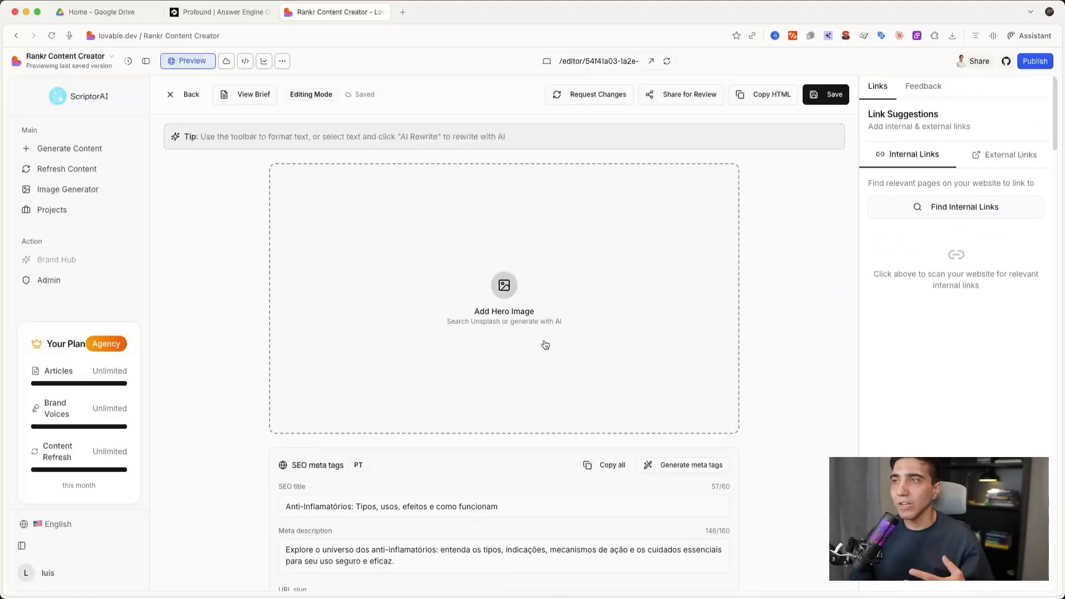
scroll(484, 364, "down", 20)
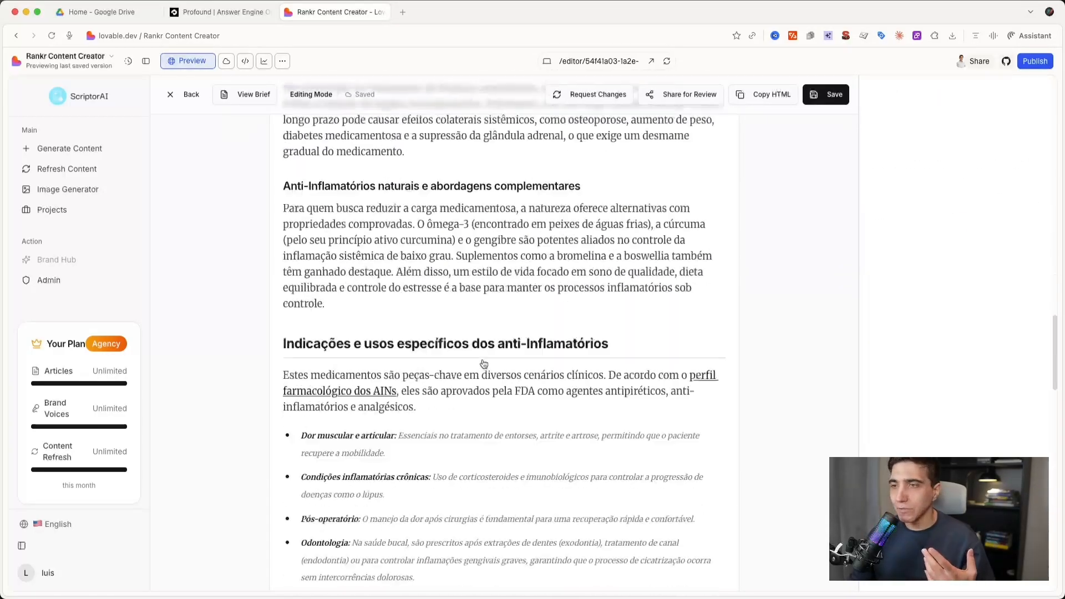
scroll(484, 364, "down", 15)
scroll(478, 374, "up", 20)
scroll(478, 373, "up", 10)
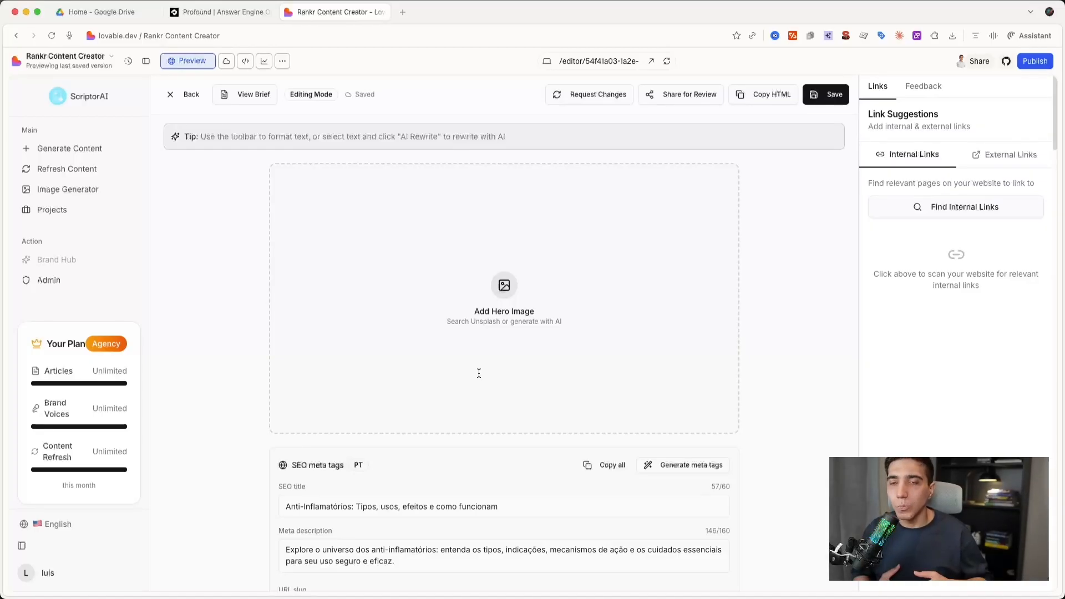
- Leave the project for the Lovable home page and place the cursor in the new-project prompt
left_click(15, 62)
left_click(44, 88)
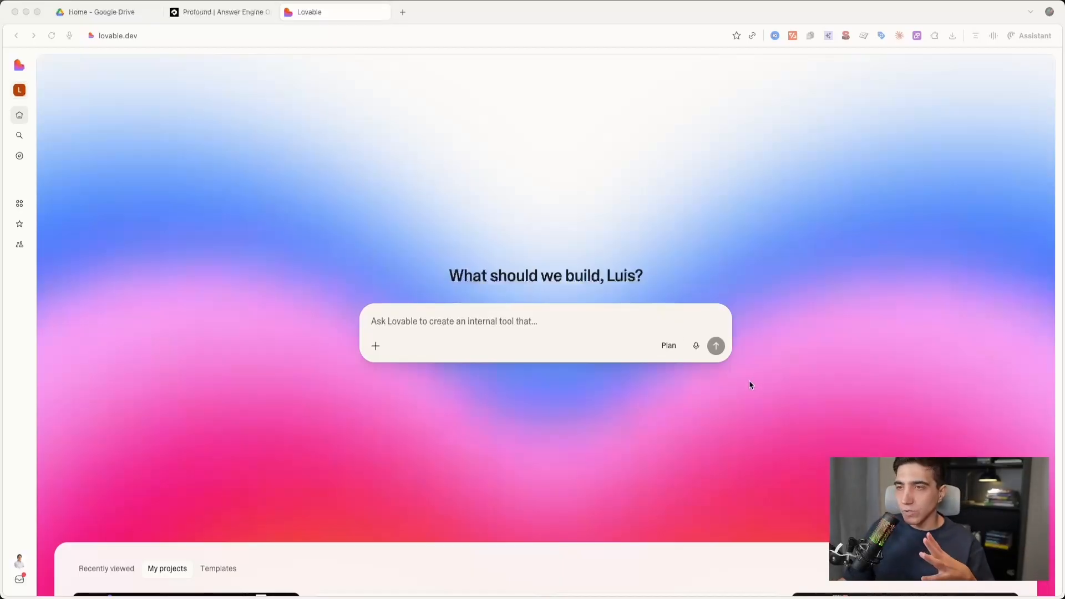
left_click(586, 312)
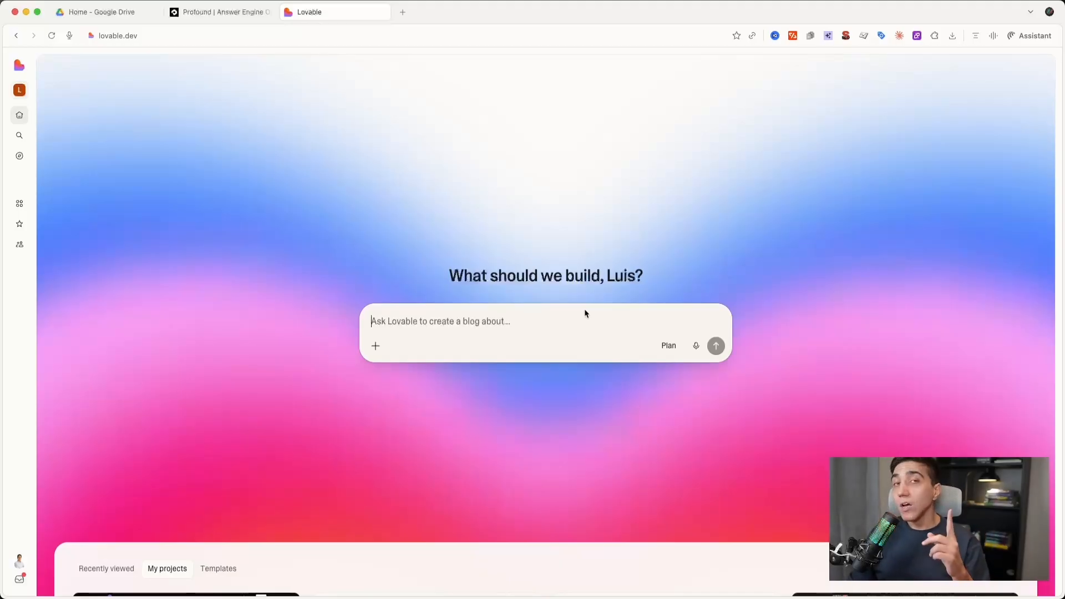
- Open ChatGPT in a new browser tab, check back on Lovable briefly, and return to the ChatGPT message field
left_click(402, 11)
type("chat")
key("Return")
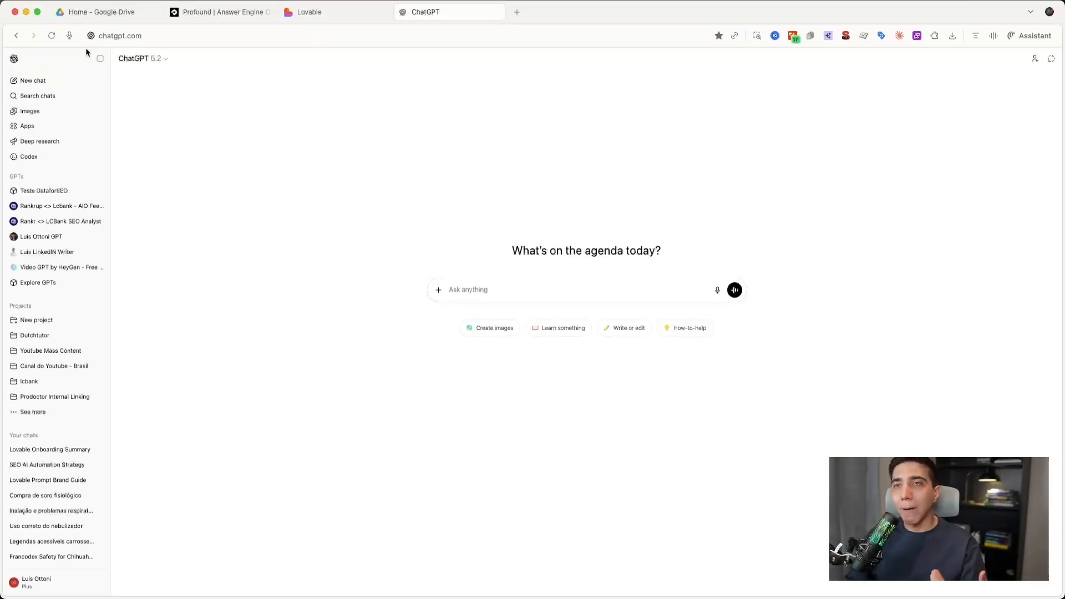
left_click(312, 12)
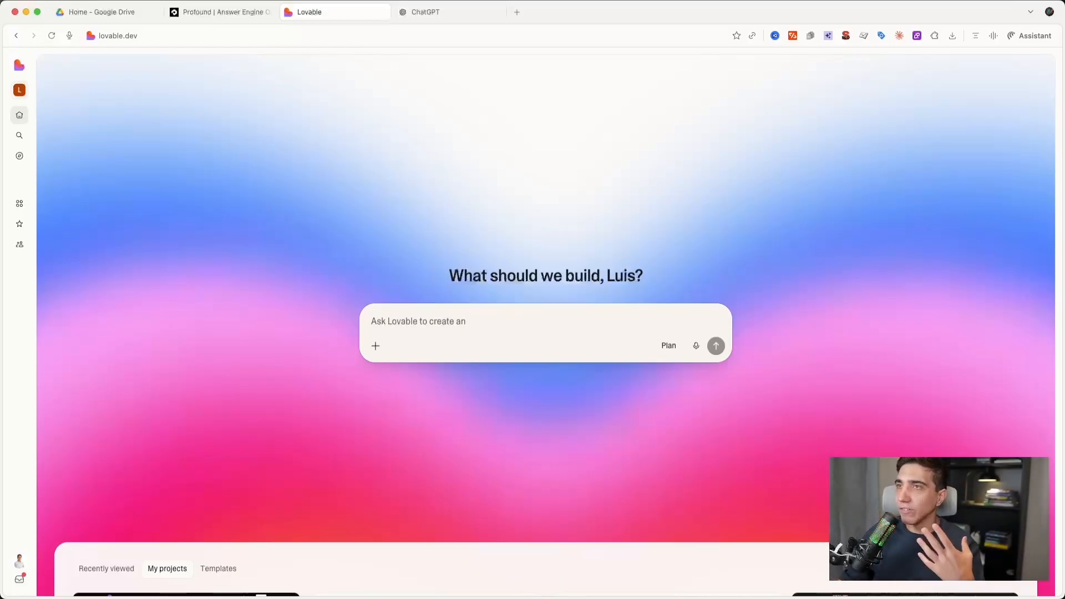
left_click(437, 7)
left_click(445, 285)
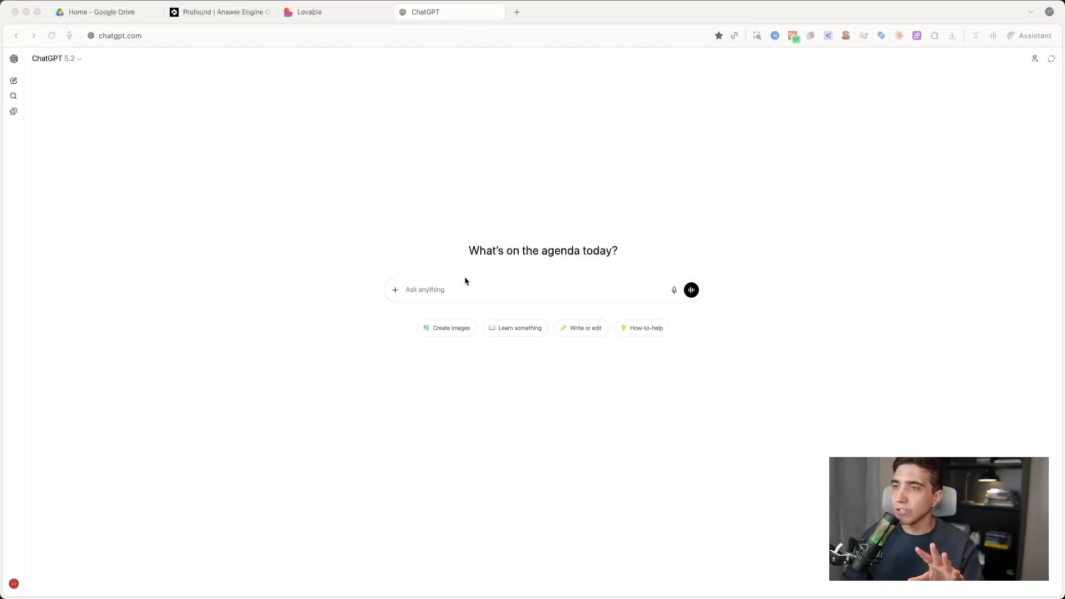
- Start the message with "Quero criar uma ferramenta usando Lovable AI para calcular o ROI sobre uma estratégia de SEO."
left_click(452, 289)
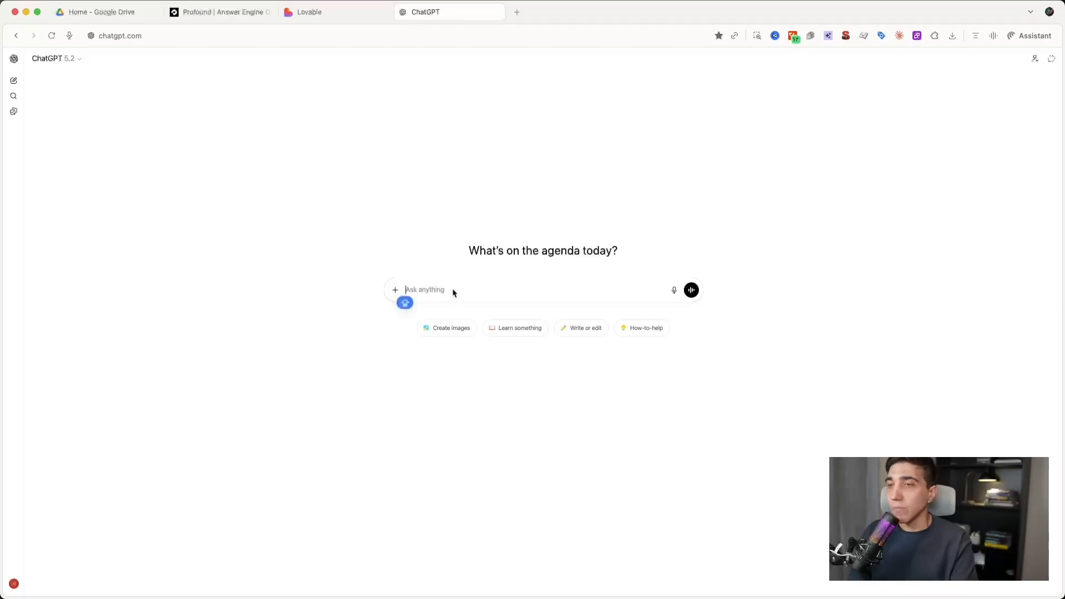
type("Queor")
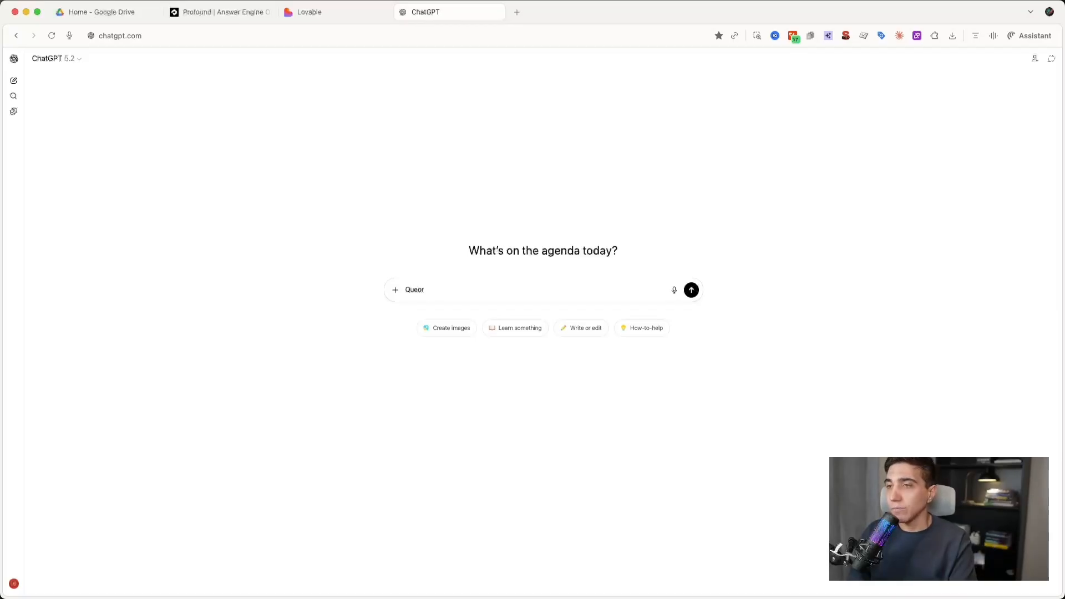
type(" crio criar uma ferramn")
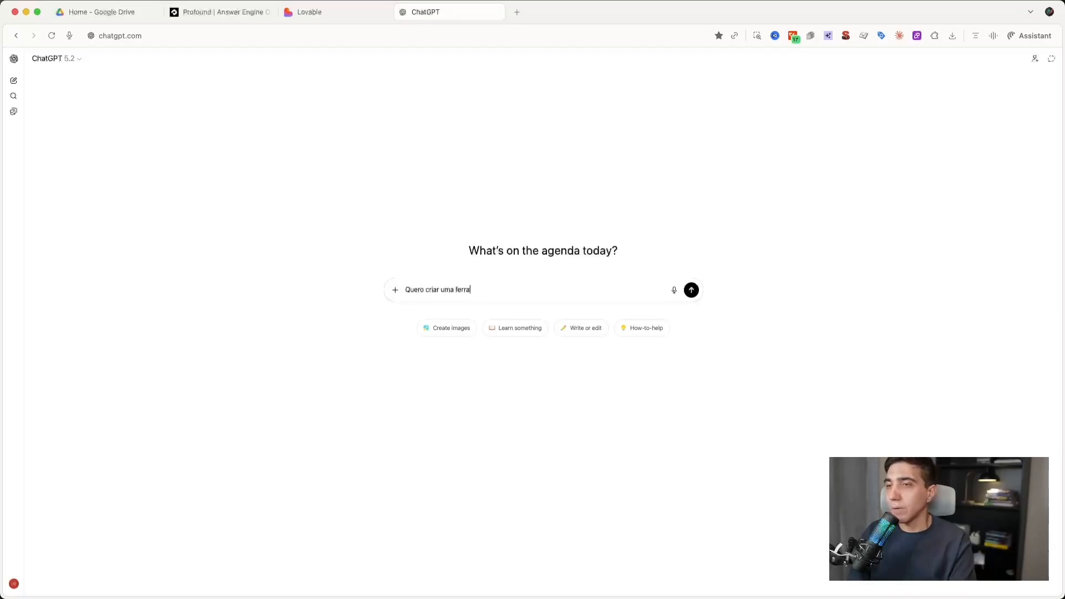
key("BackSpace")
type("enta usando ")
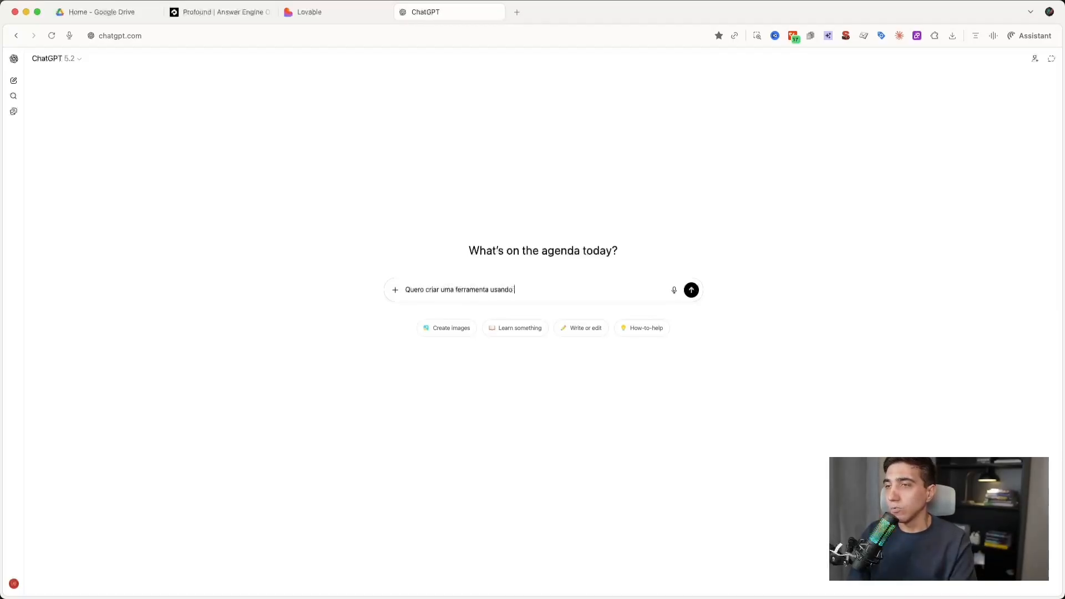
type("Lovable AI")
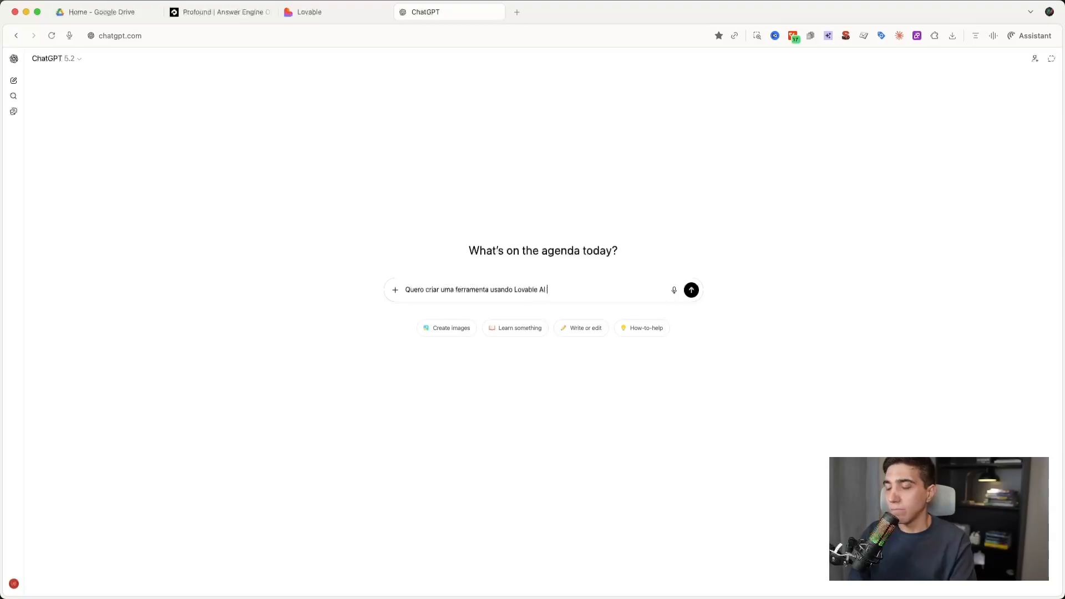
type(" para calcular o")
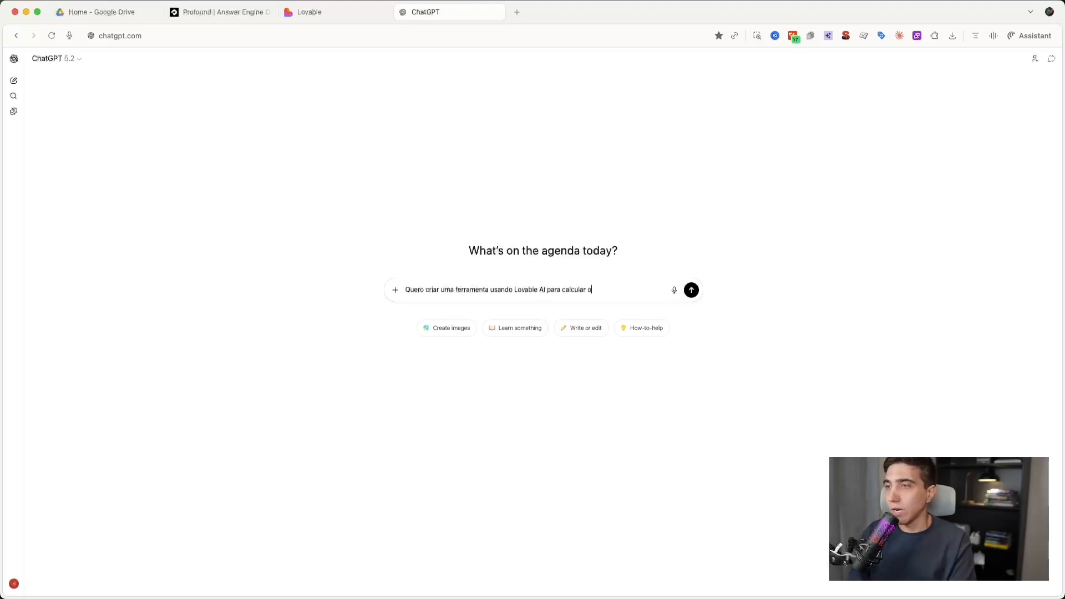
type(" ROi sobre ")
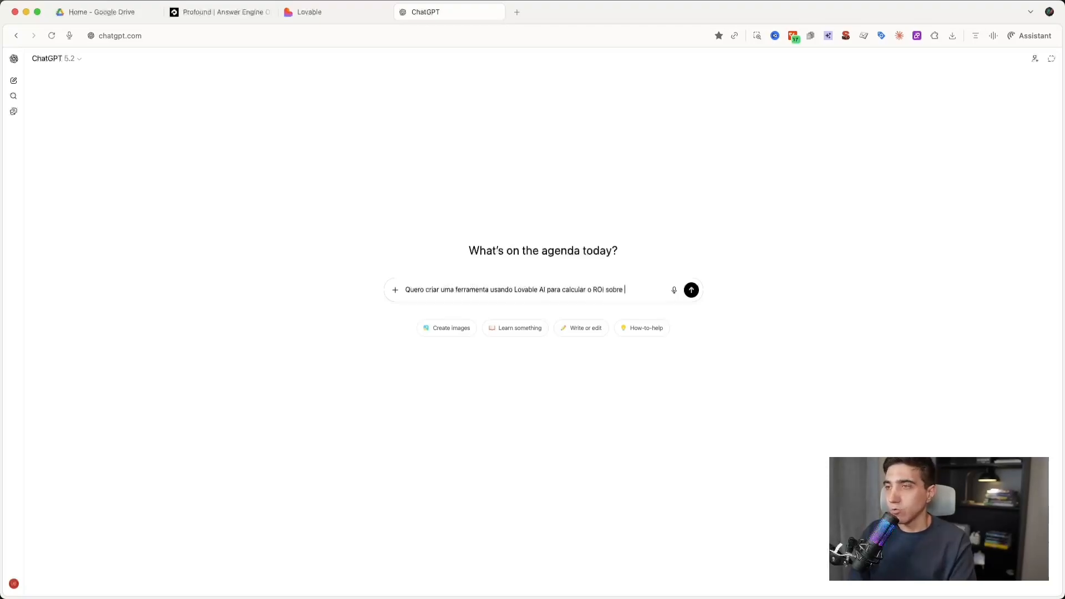
type("uma estratégia de SEO. P")
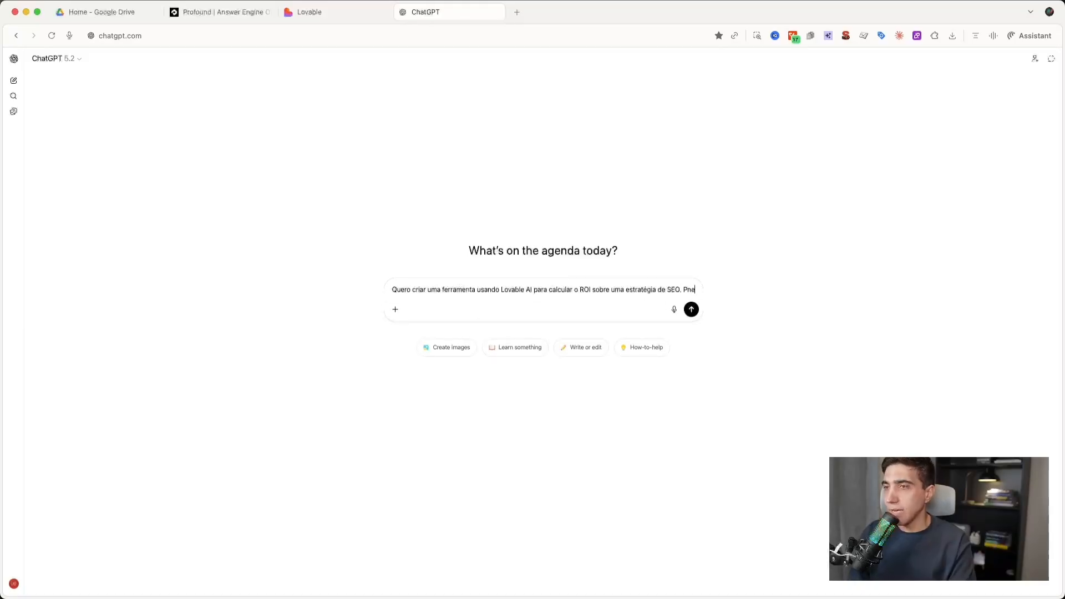
type("ense em todo o")
type(" processo necessá")
type("rio para criar a fer")
type("ramenta")
type(" e as")
- Continue the message with "Pense em todo o processo necessário para criar a ferramenta e os itens necessários para fazer esse cálculo em cima de uma estratégia"
key("BackSpace")
key("BackSpace")
key("BackSpace")
type("os itens necessári")
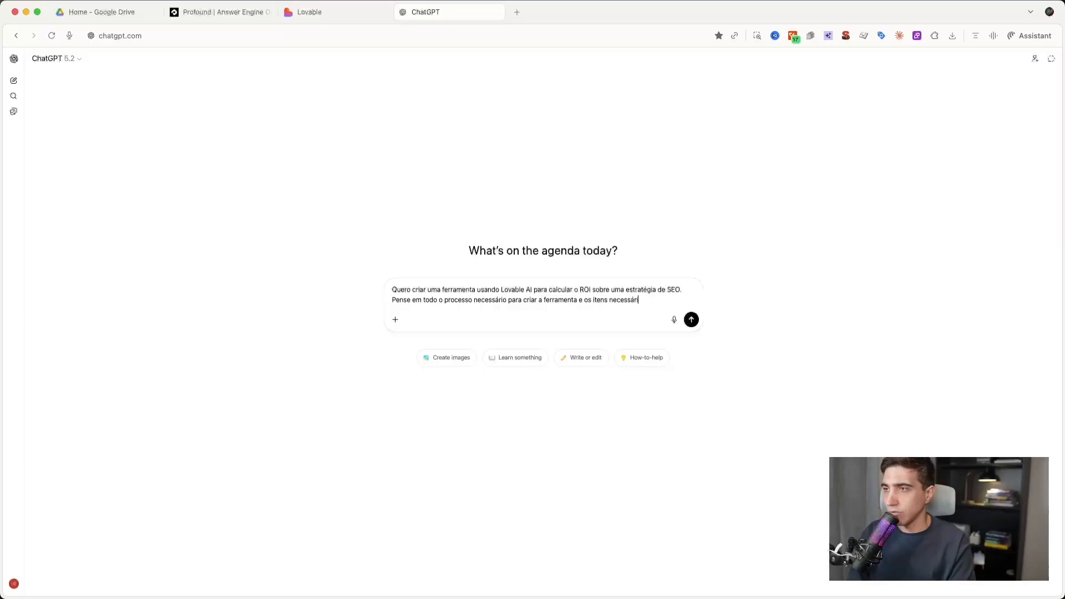
type("os para fazer esse cáuc")
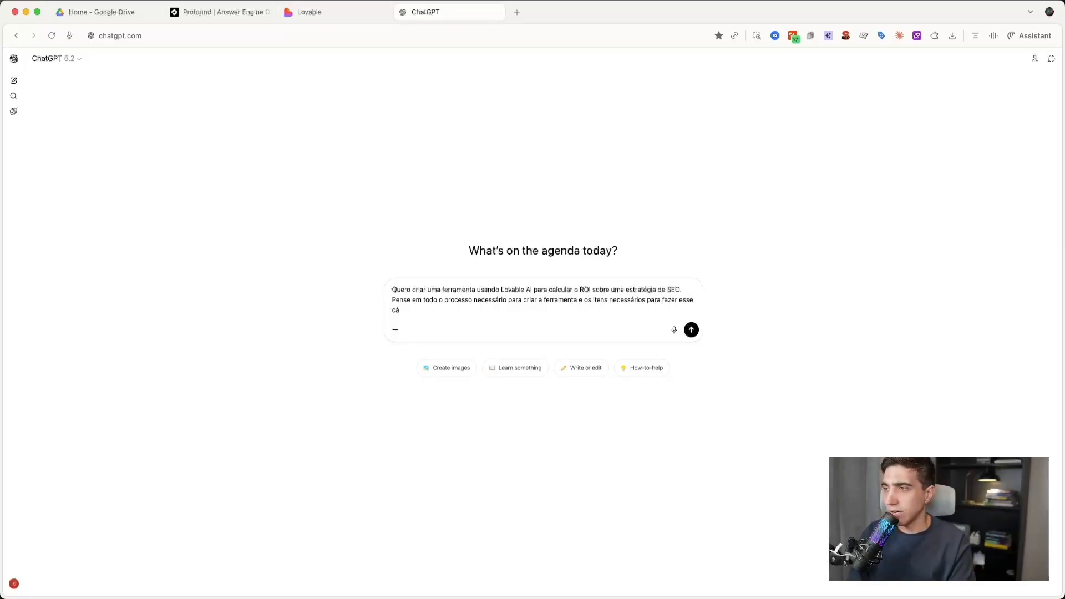
type("ulo em c")
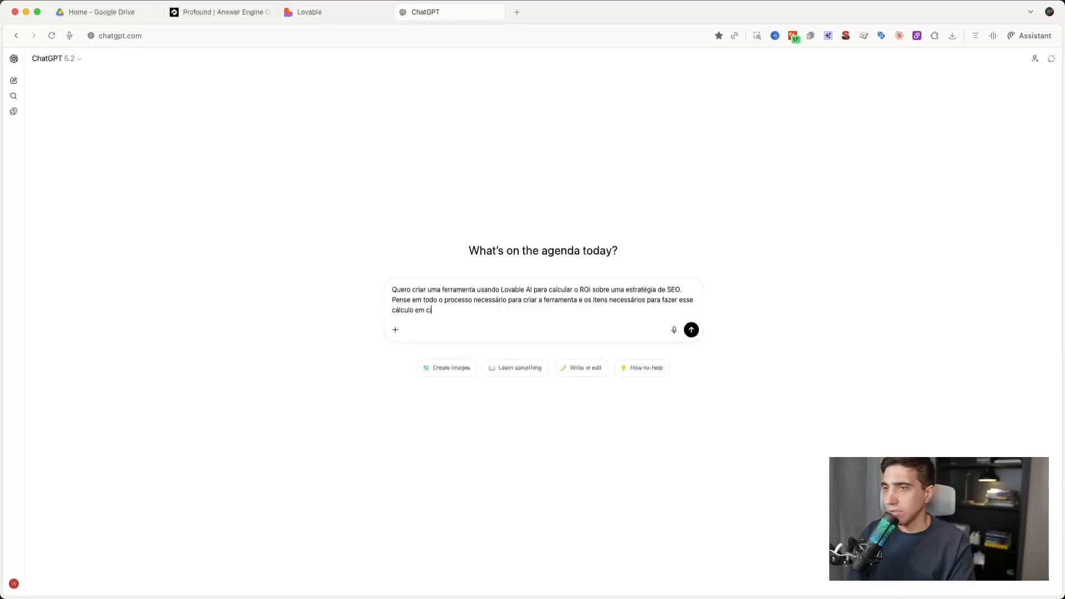
type("ima de uma estra")
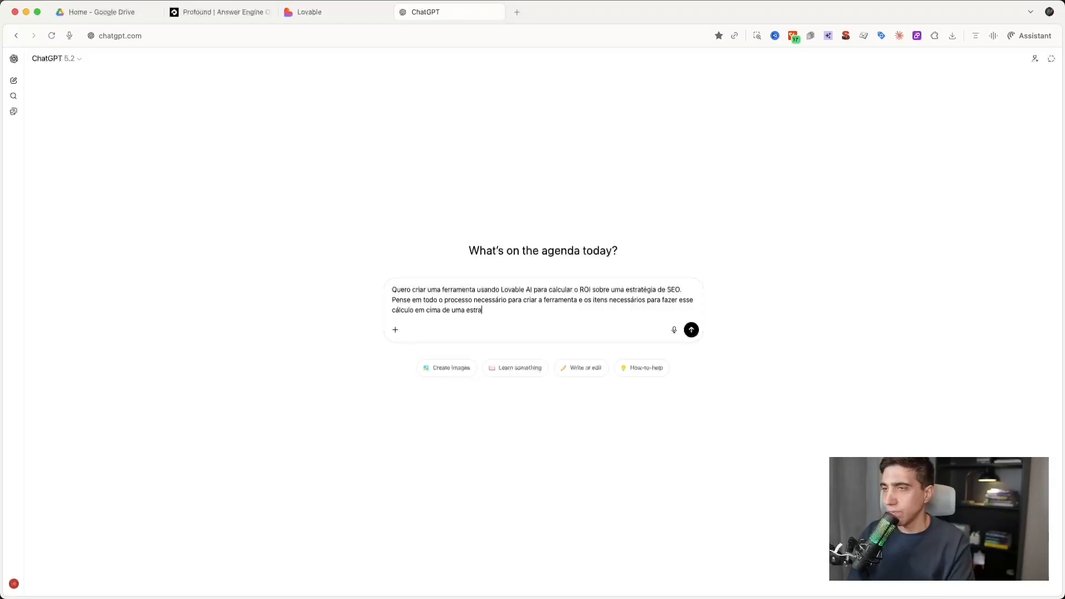
type("tégia e me d")
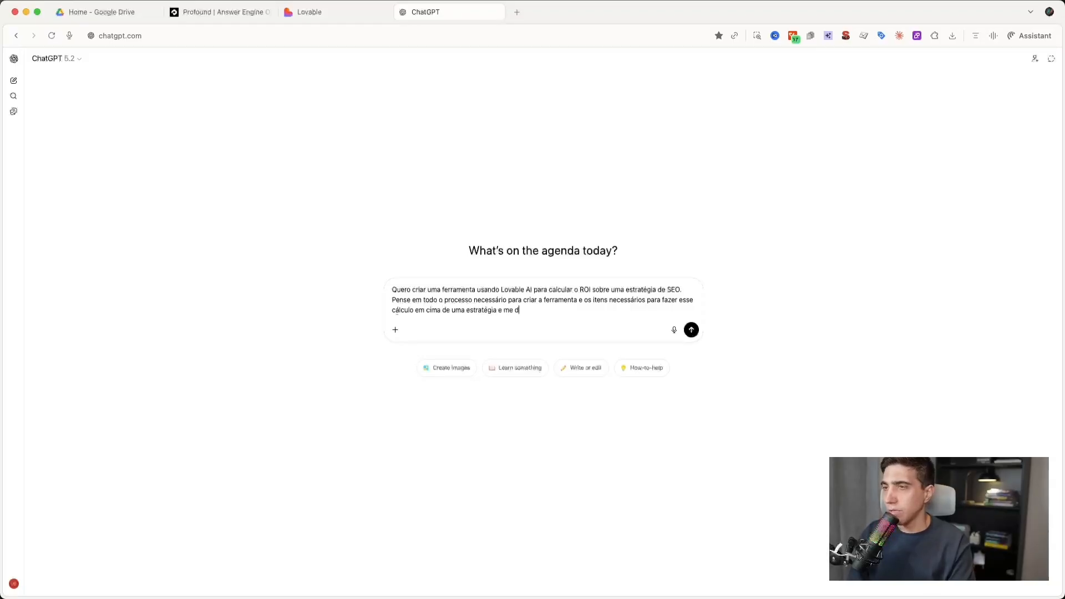
type("ê o output num fo")
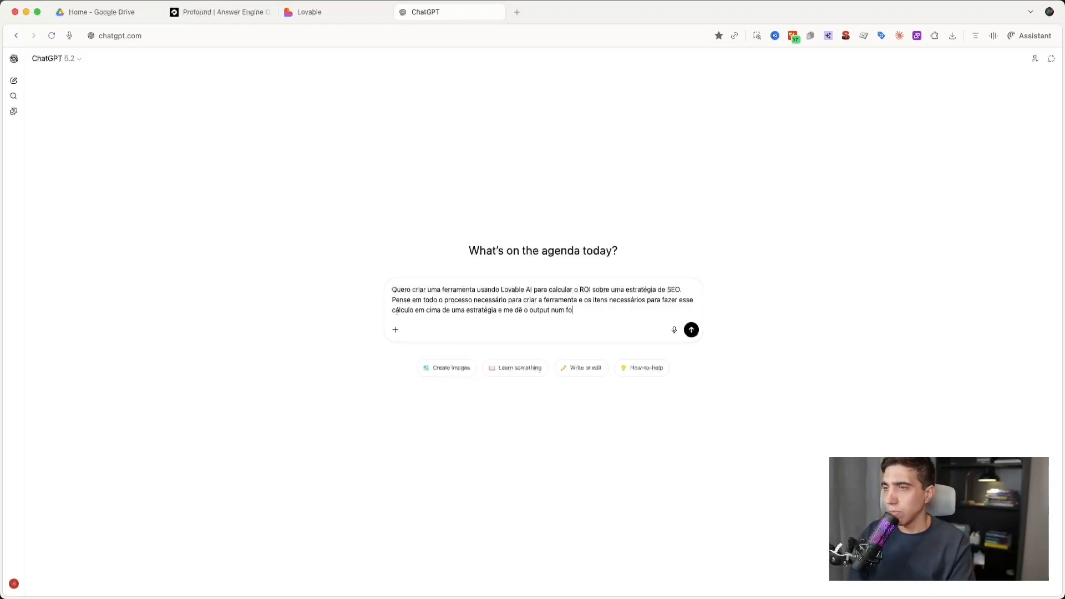
type("rmato de ")
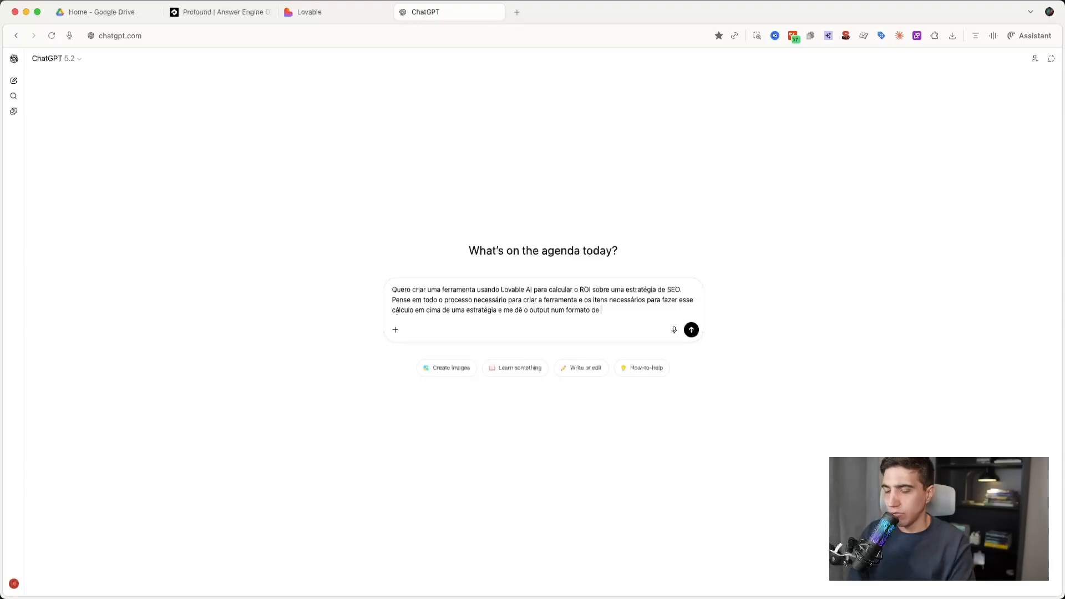
type("prompt do lovable.")
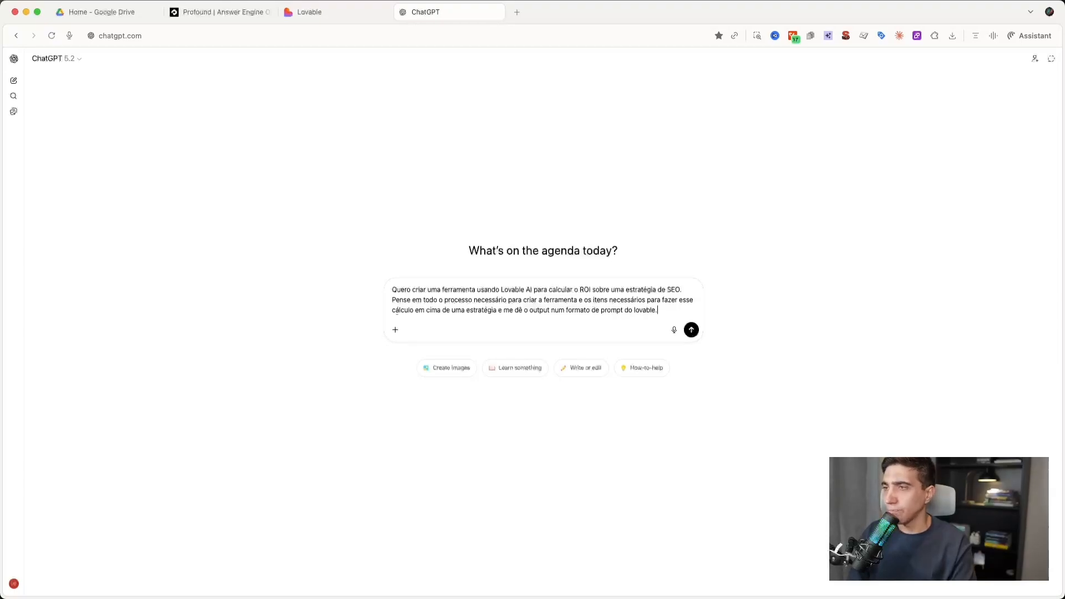
- Finish the message with "e me dê o output num formato de prompt do lovable." and send it
key("Return")
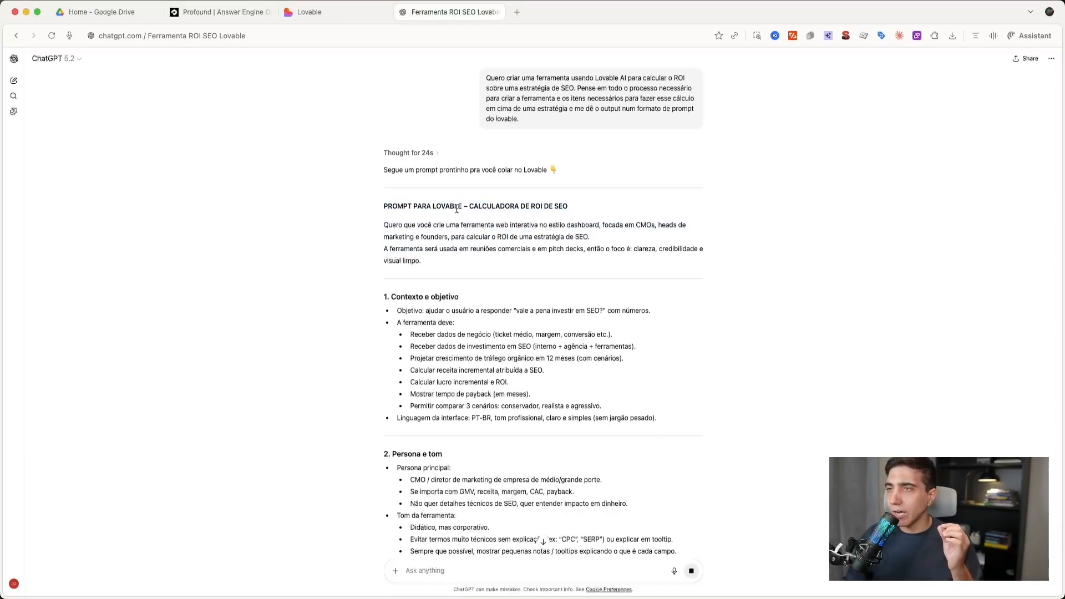
- Read the generated prompt's introduction and its Contexto e objetivo section, highlighting key phrases
left_click_drag(383, 226, 649, 220)
left_click(447, 225)
left_click(523, 225)
left_click(649, 220)
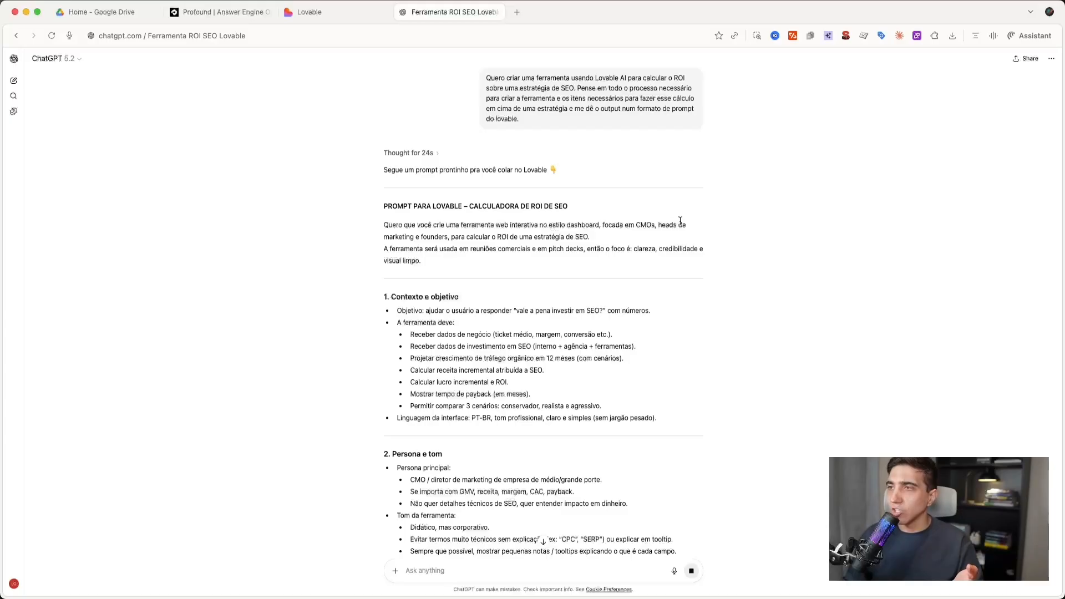
left_click_drag(386, 233, 491, 237)
left_click(491, 237)
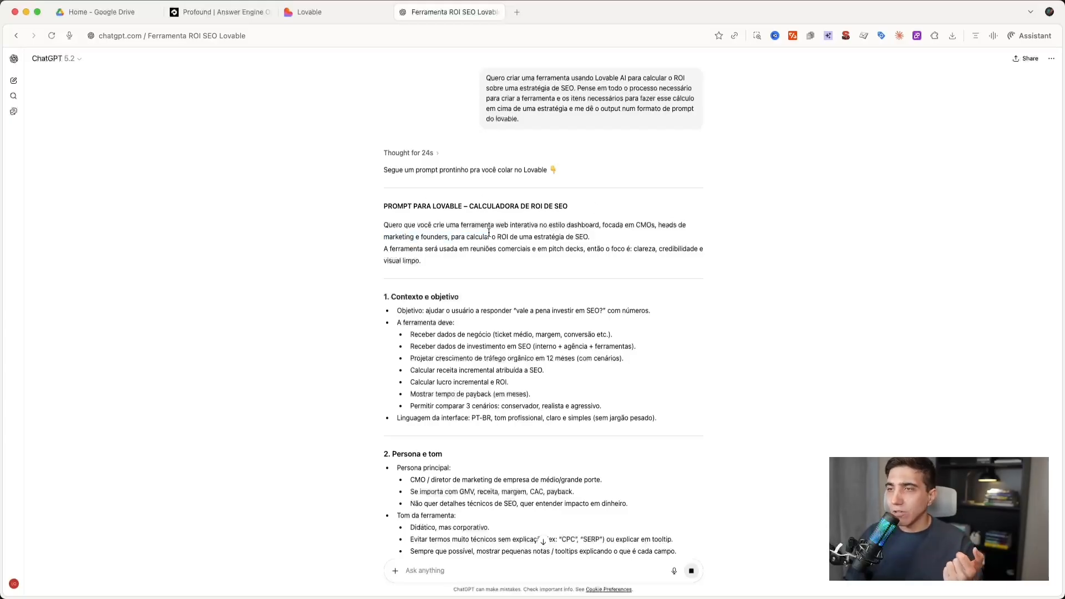
scroll(494, 230, "down", 2)
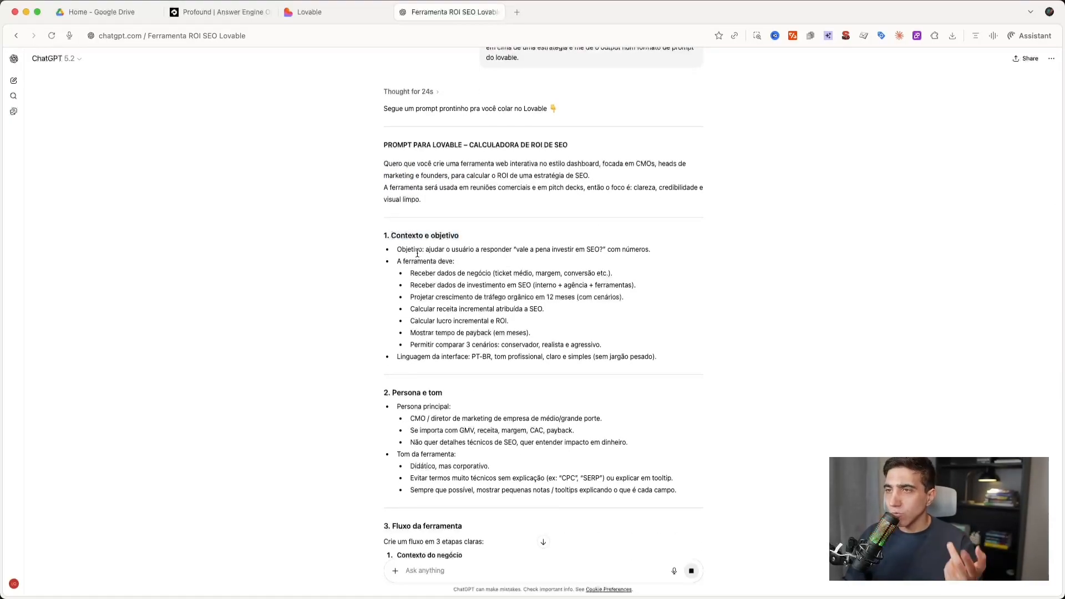
left_click_drag(425, 249, 595, 252)
left_click(596, 252)
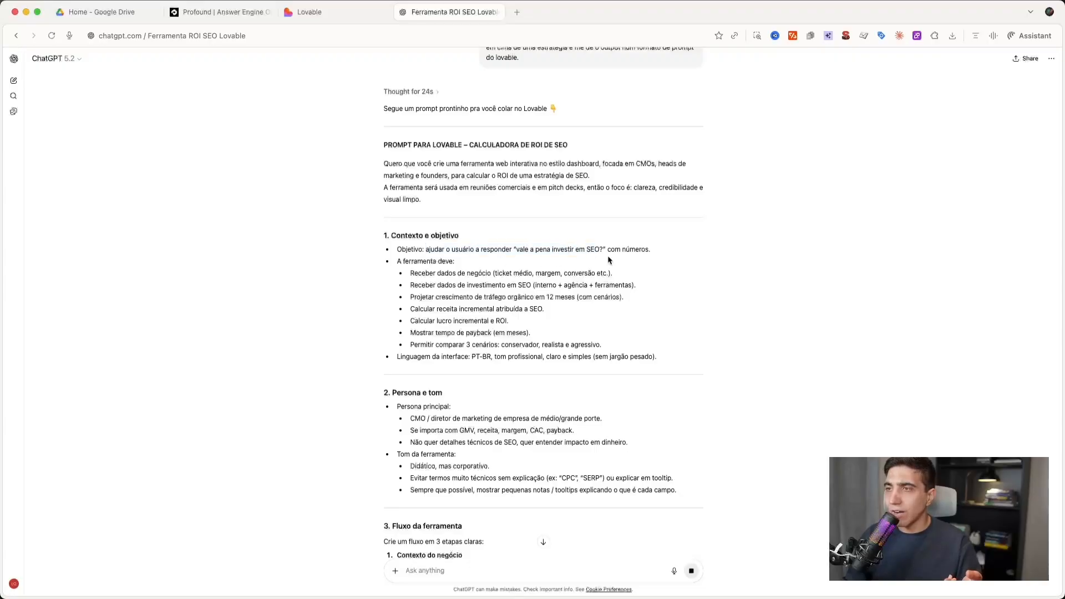
left_click_drag(400, 263, 485, 265)
left_click(484, 265)
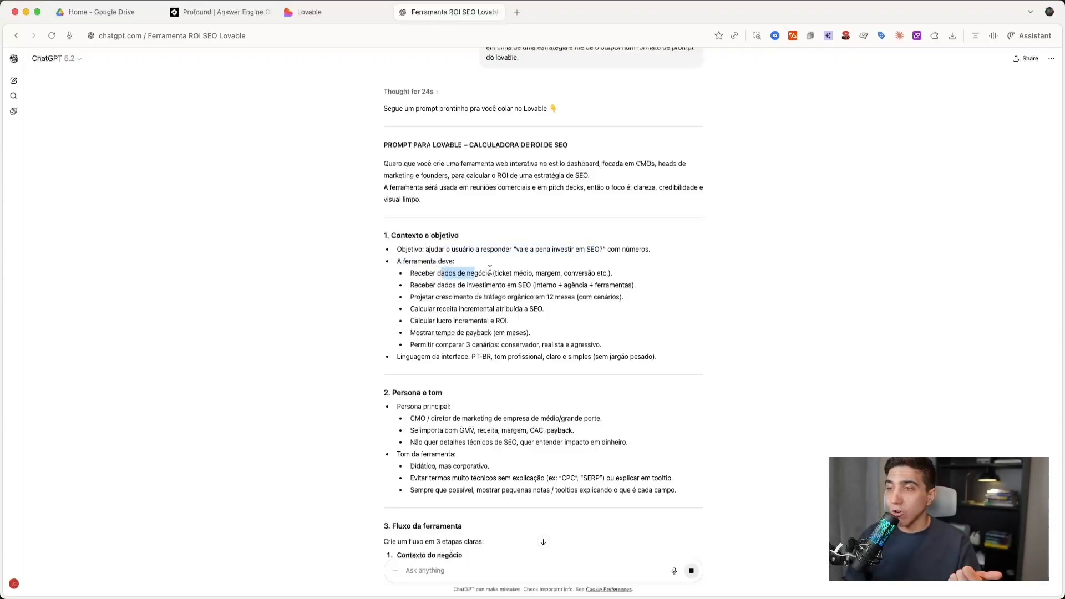
- Examine the prompt's Persona e tom, Fluxo da ferramenta and Campos de entrada sections, including the growth scenarios
scroll(409, 351, "down", 3)
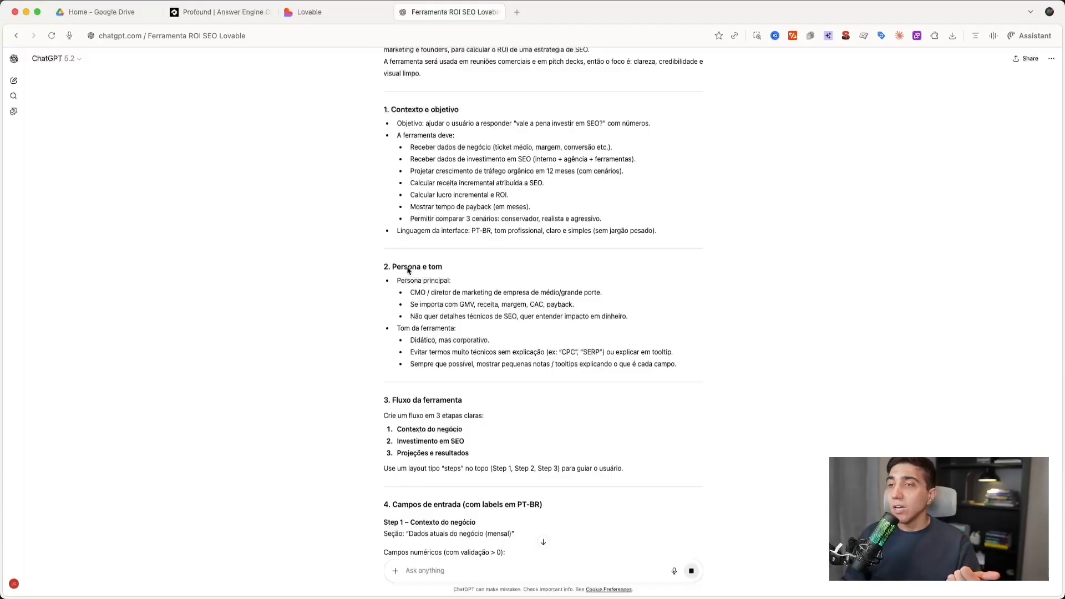
scroll(411, 293, "down", 2)
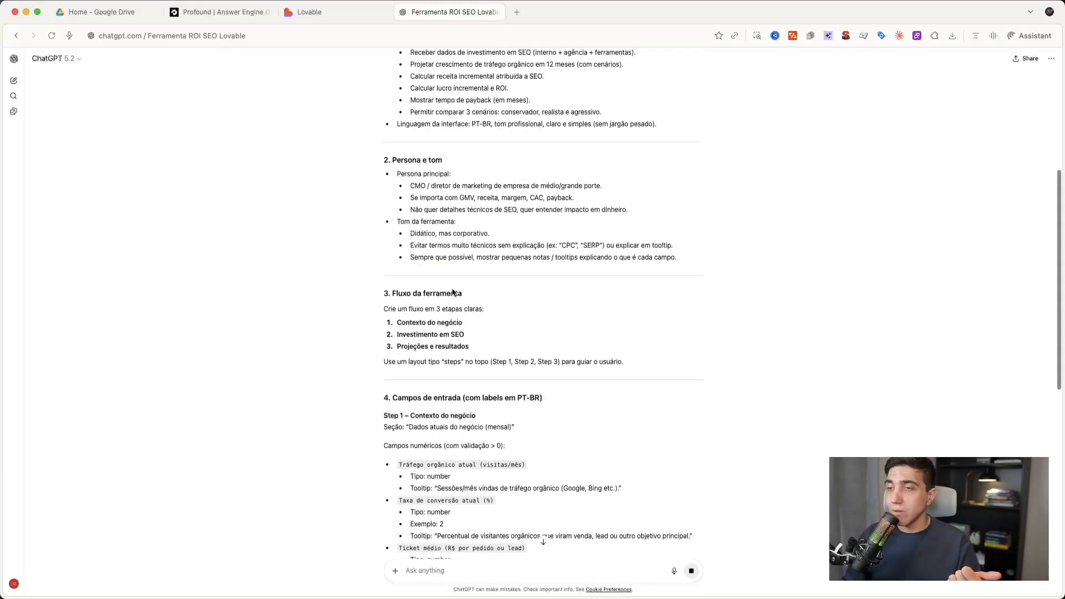
left_click_drag(400, 314, 461, 323)
left_click(416, 341)
scroll(478, 344, "down", 3)
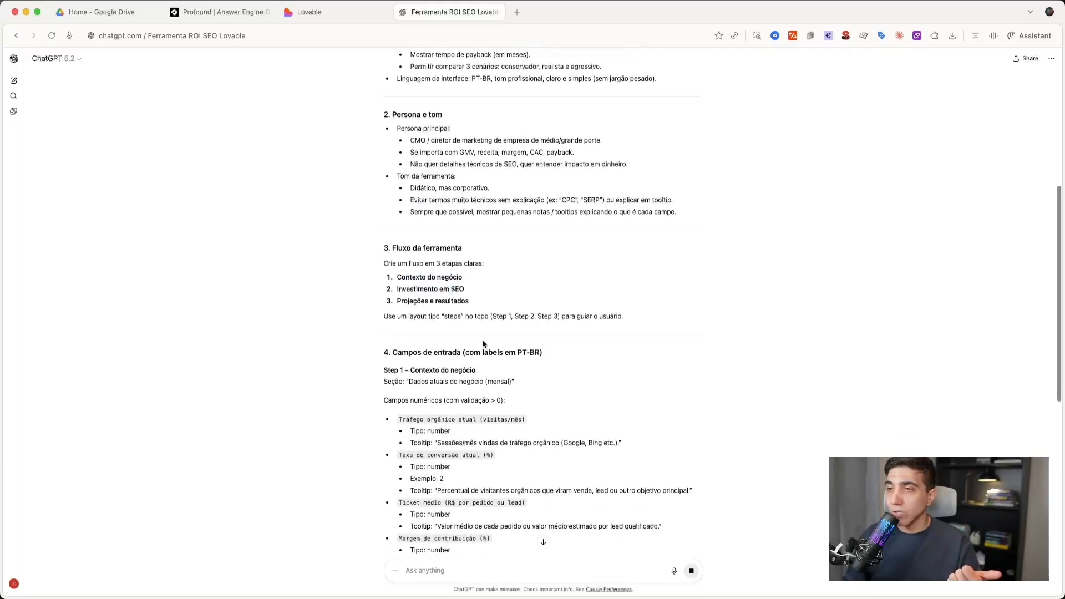
scroll(483, 344, "down", 5)
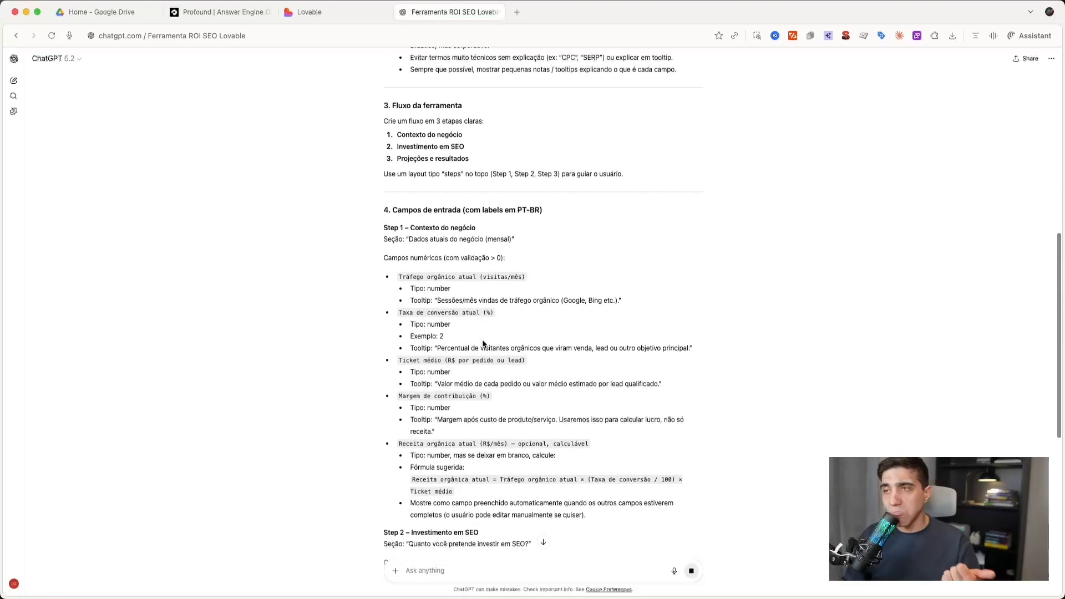
scroll(483, 344, "down", 5)
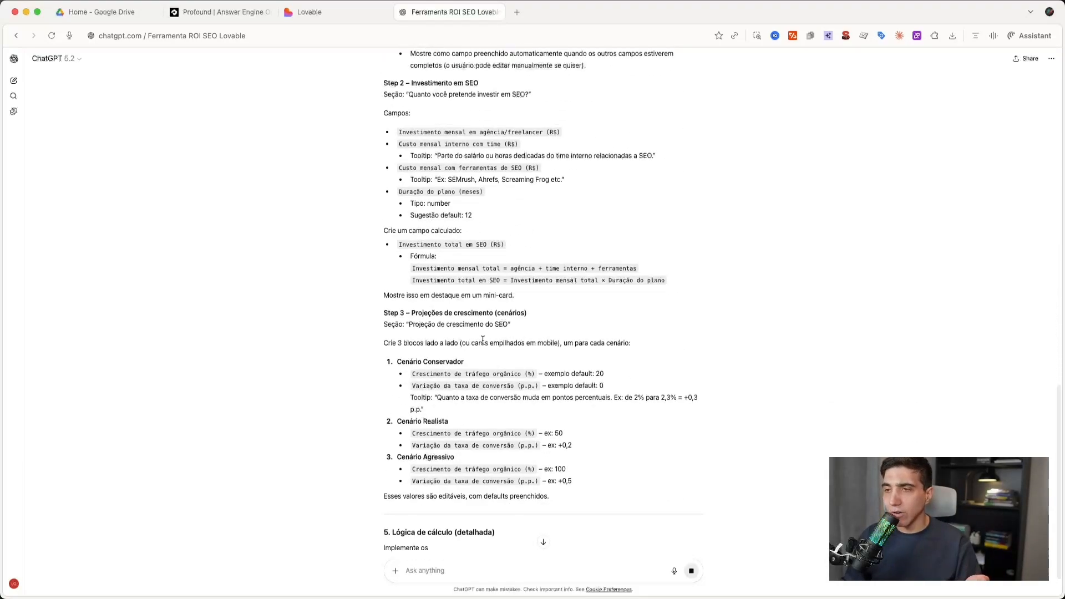
scroll(482, 343, "down", 1)
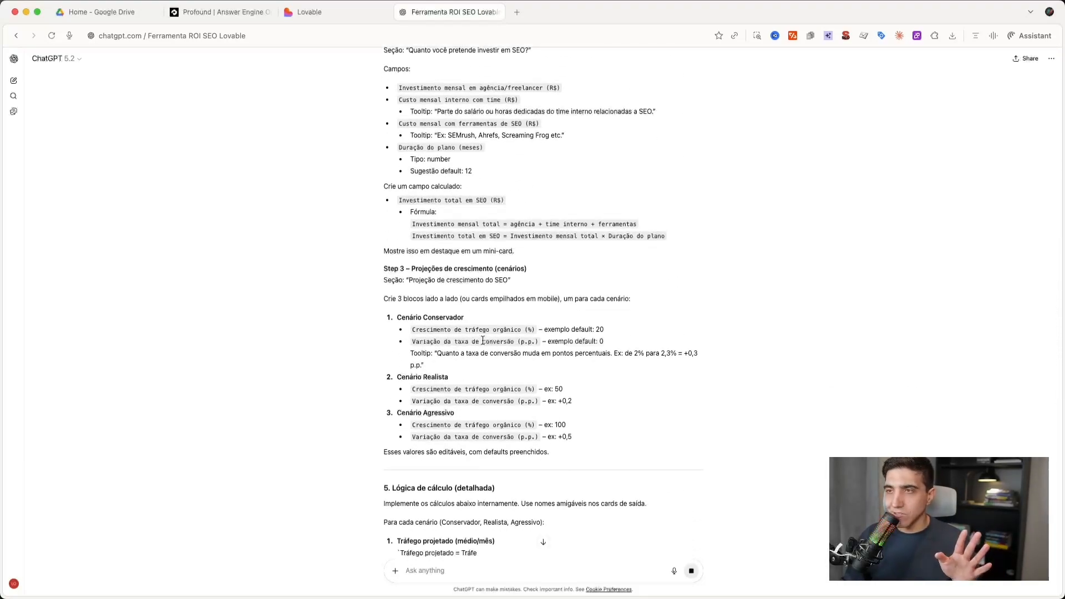
scroll(482, 341, "down", 2)
- Review the prompt again from its beginning through the Lógica de cálculo and Saída / UI dos resultados sections
scroll(483, 341, "up", 4)
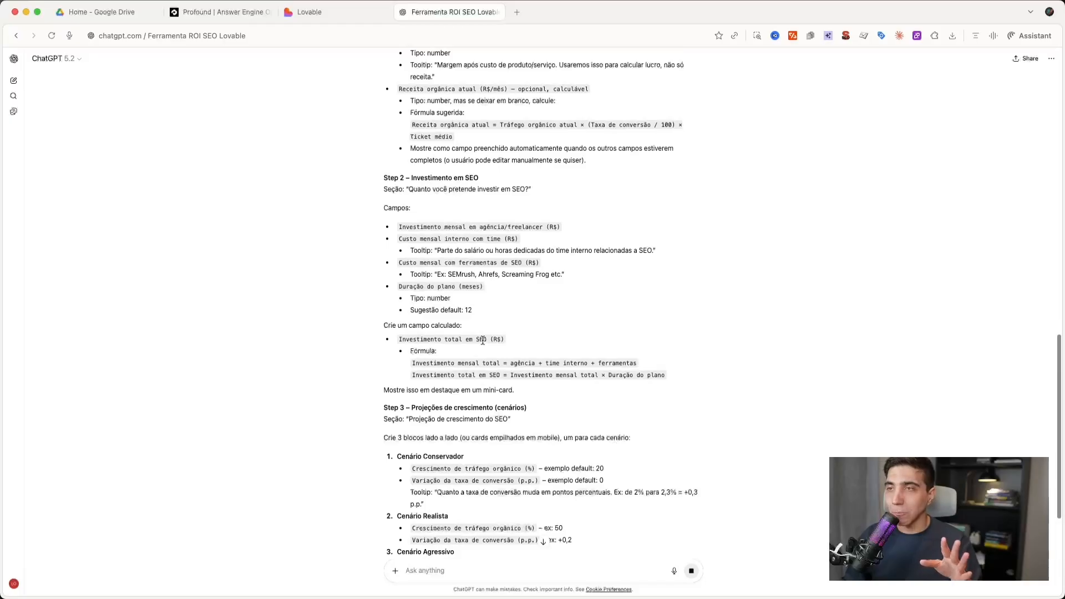
scroll(483, 341, "up", 11)
scroll(483, 341, "up", 2)
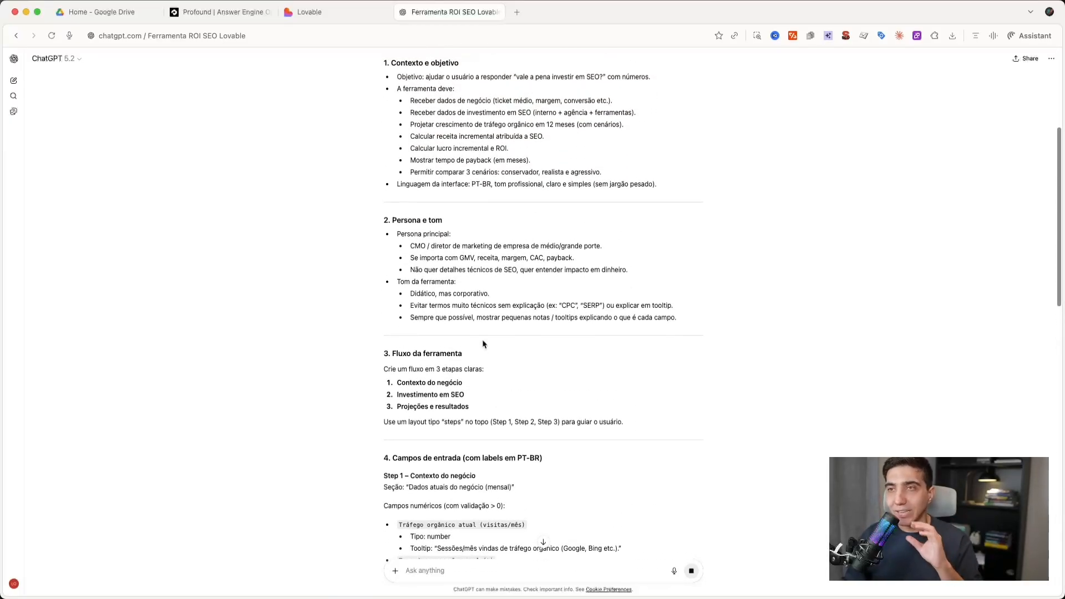
scroll(482, 344, "up", 4)
scroll(483, 344, "down", 9)
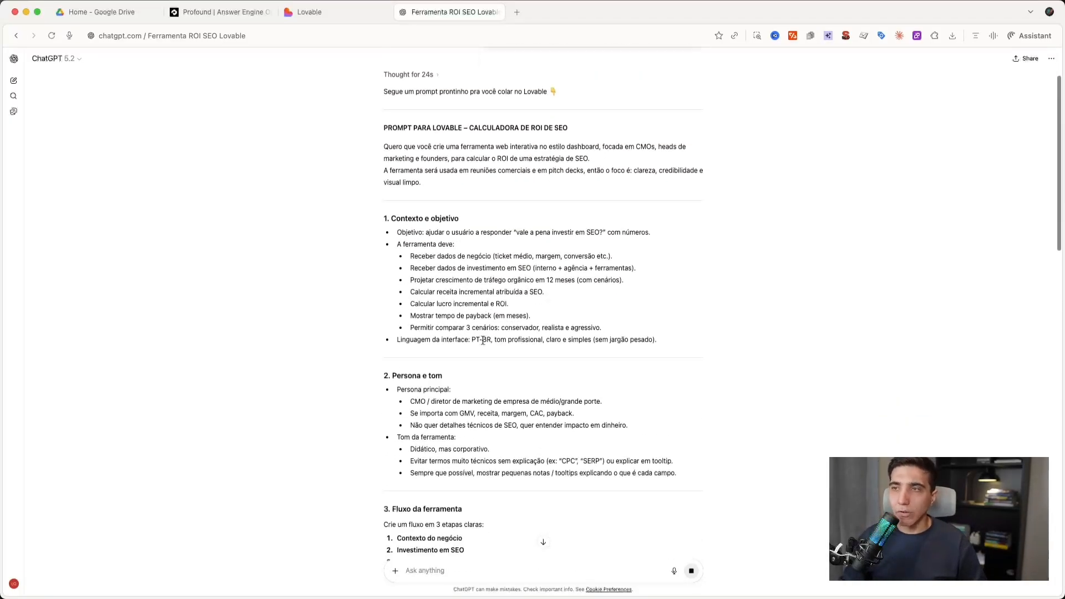
scroll(483, 344, "down", 18)
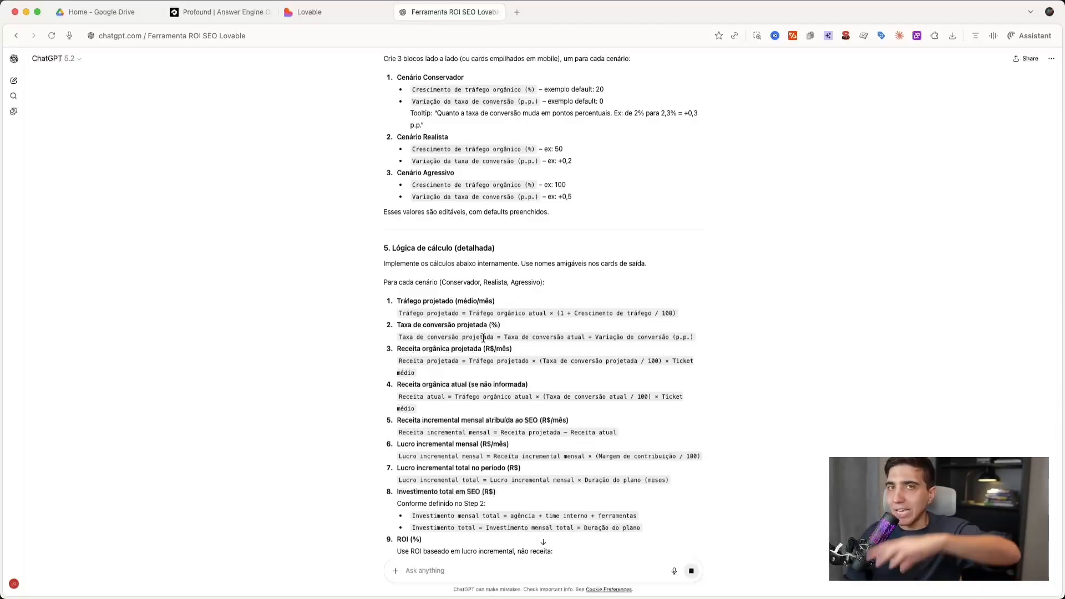
scroll(483, 337, "down", 2)
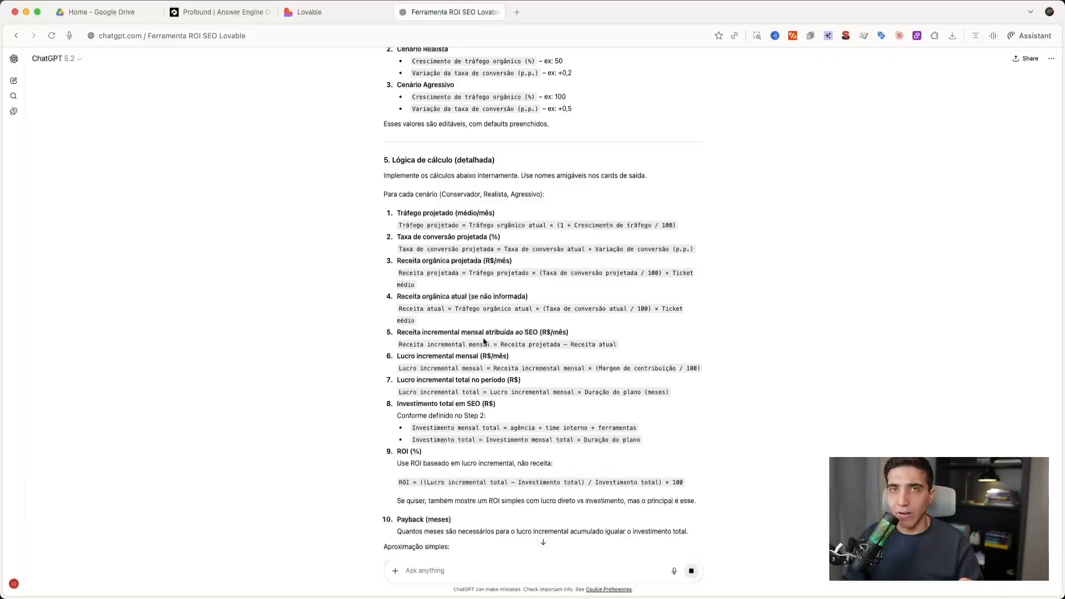
scroll(484, 340, "down", 5)
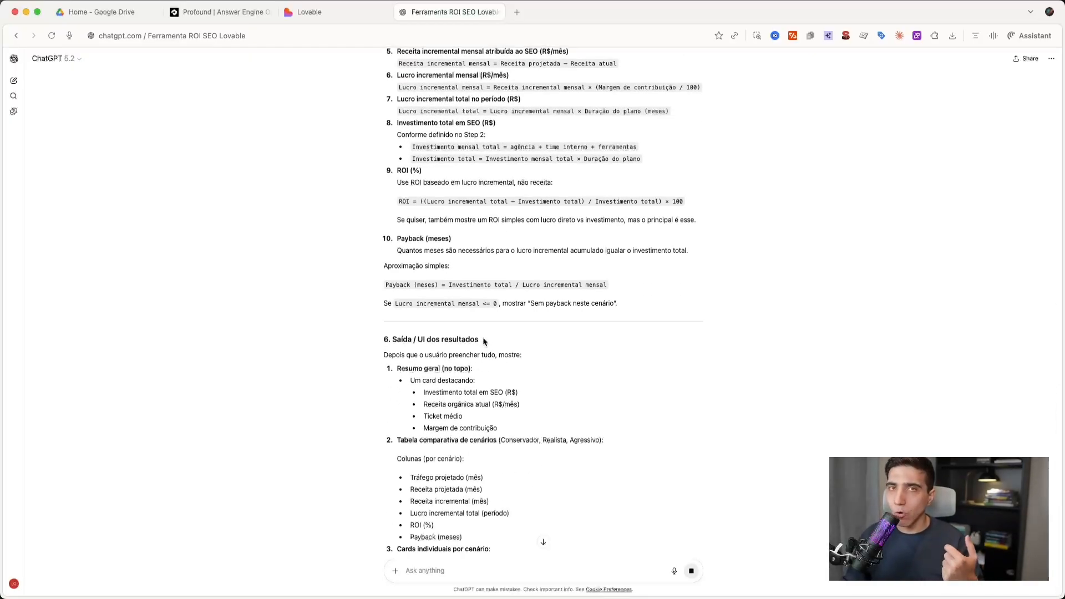
scroll(484, 341, "down", 3)
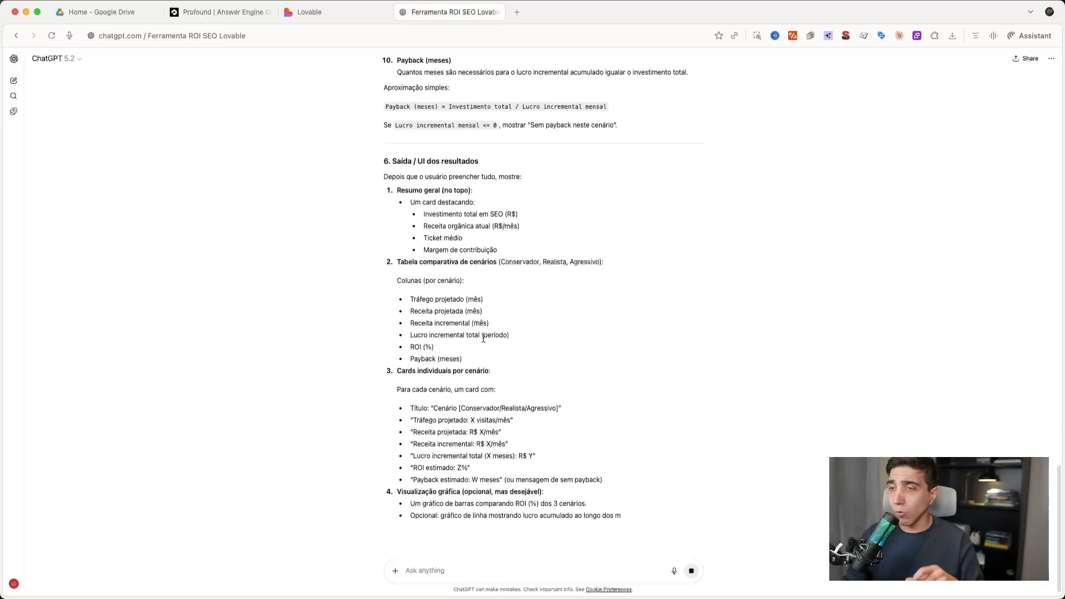
- Review the generated prompt from its introduction through the results, UX extra e validações and copyable summary sections
scroll(481, 332, "down", 3)
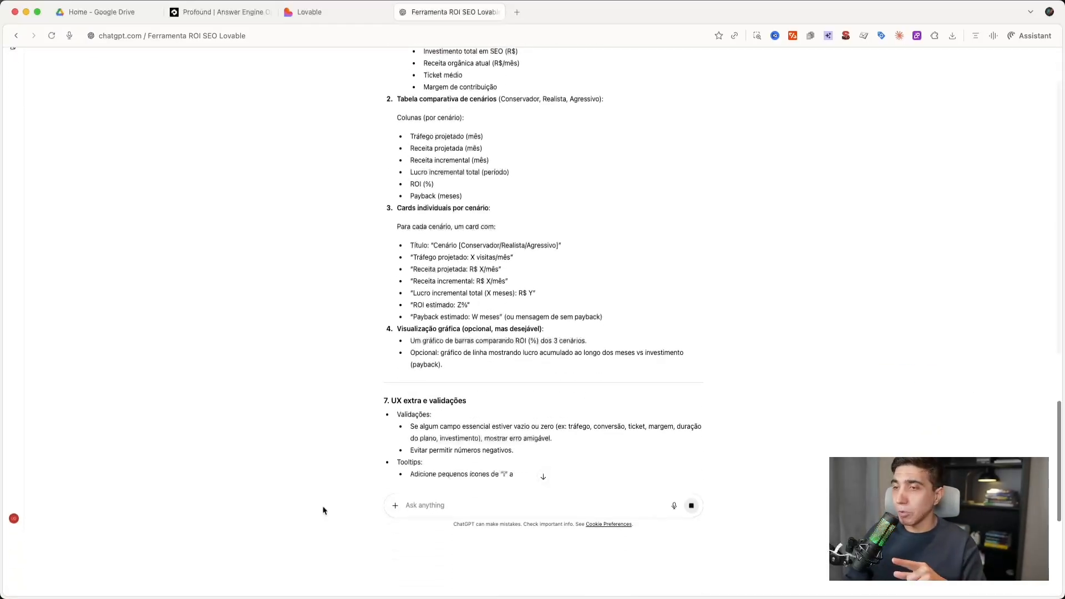
scroll(385, 424, "up", 1)
scroll(464, 345, "down", 7)
scroll(464, 345, "up", 5)
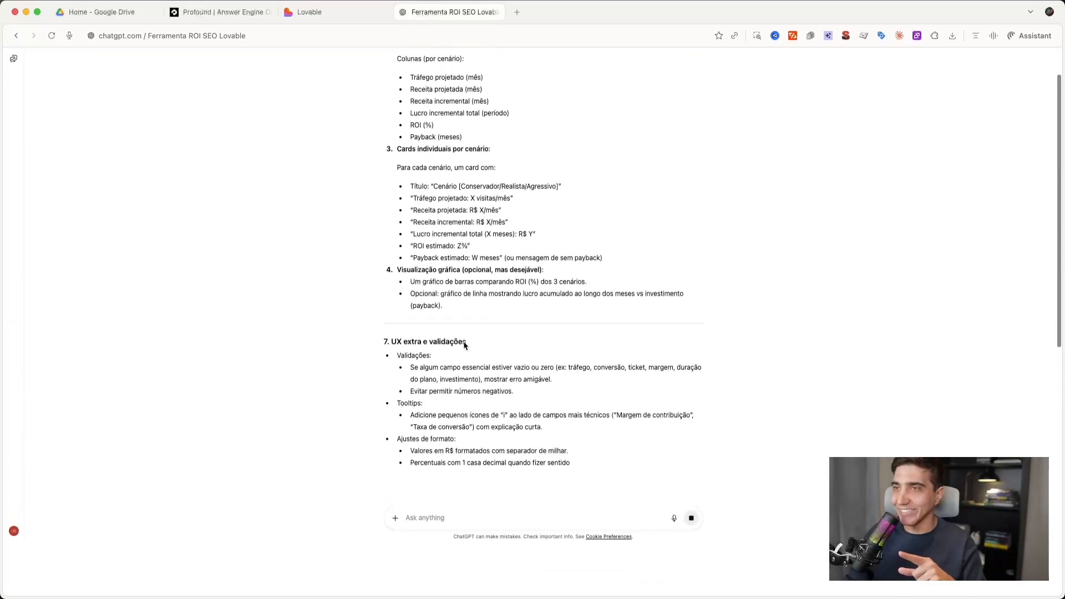
scroll(543, 200, "up", 20)
scroll(542, 201, "down", 3)
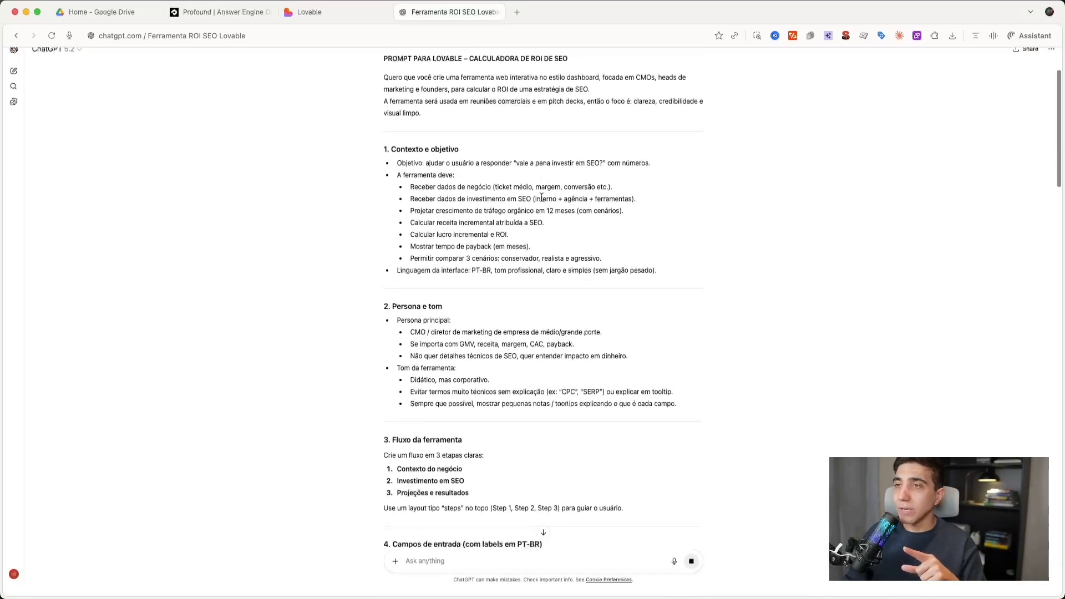
scroll(542, 197, "up", 3)
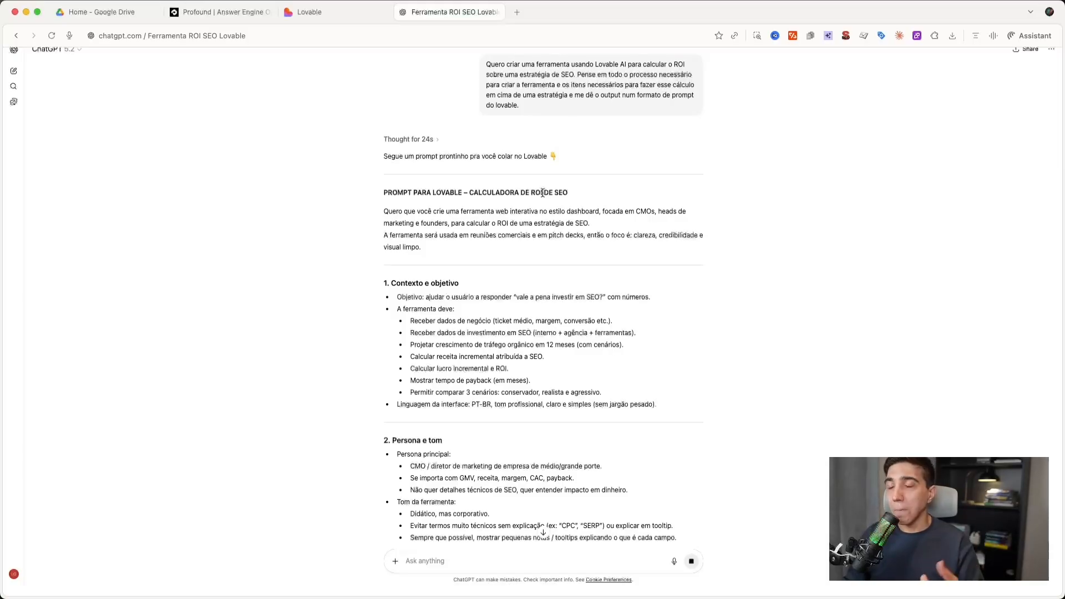
scroll(543, 194, "down", 20)
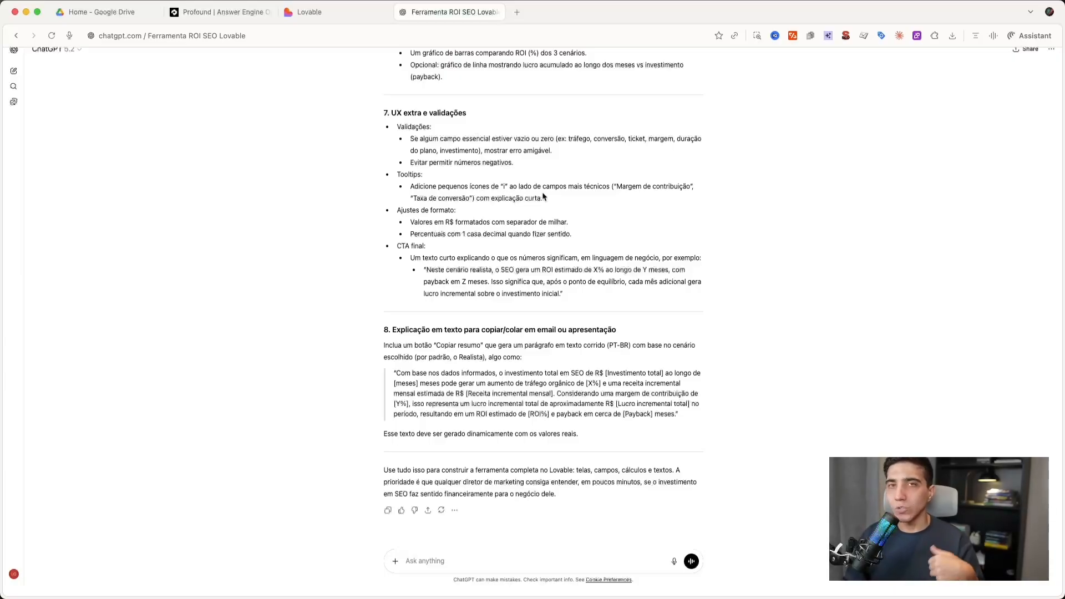
- Copy the complete SEO ROI calculator prompt from ChatGPT and paste it into Lovable's new project request
left_click_drag(598, 438, 373, 202)
scroll(490, 274, "up", 15)
scroll(489, 278, "up", 15)
left_click(382, 12)
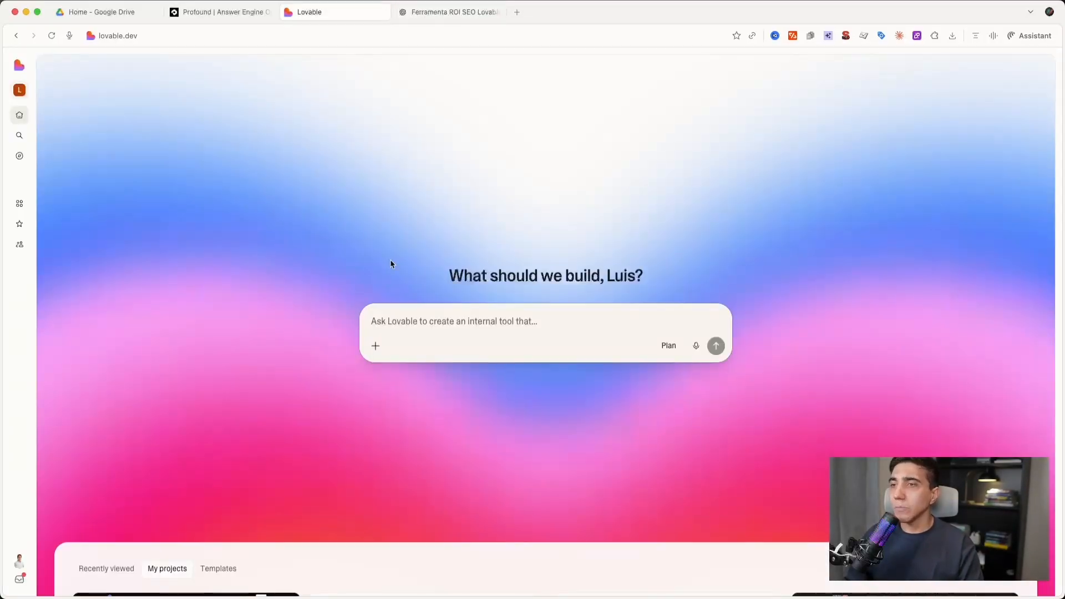
key("super+v")
scroll(531, 330, "up", 10)
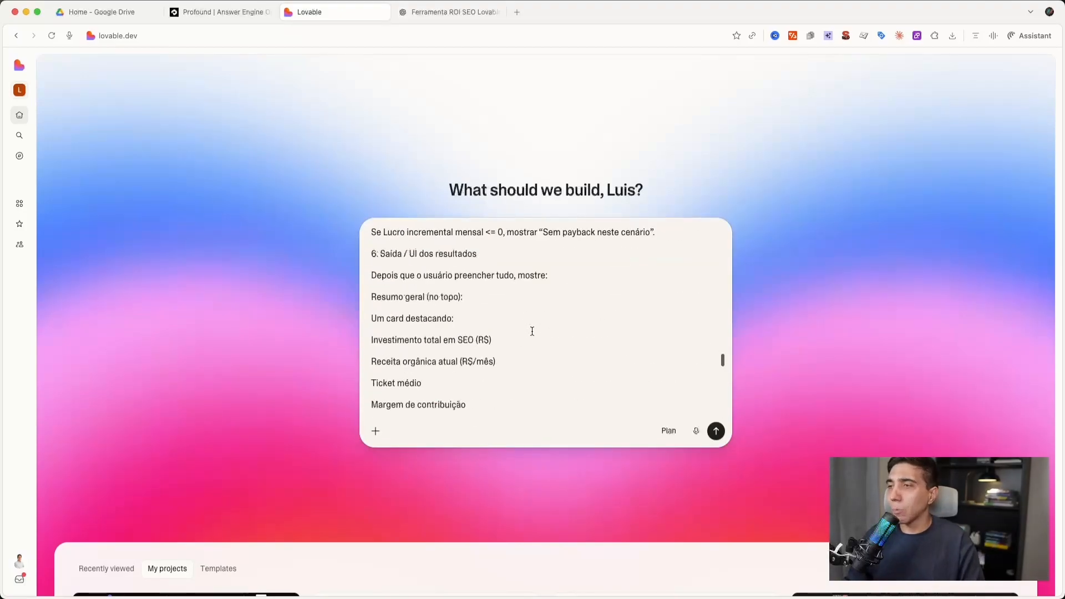
scroll(532, 332, "up", 10)
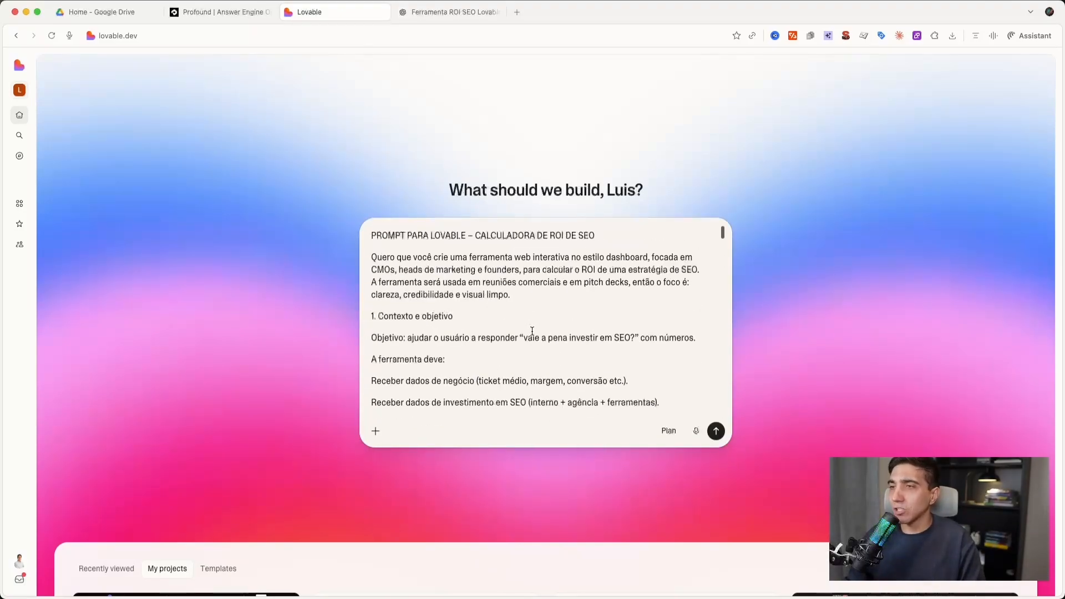
- Look through the extra options for the project request, including the Design choices, and dismiss them
left_click(377, 432)
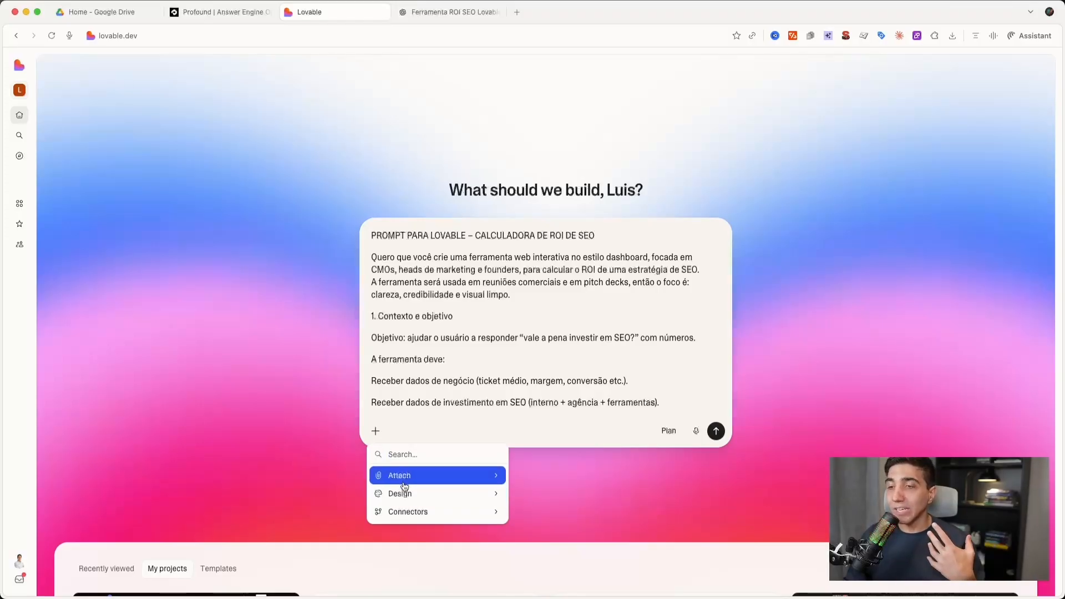
left_click(442, 496)
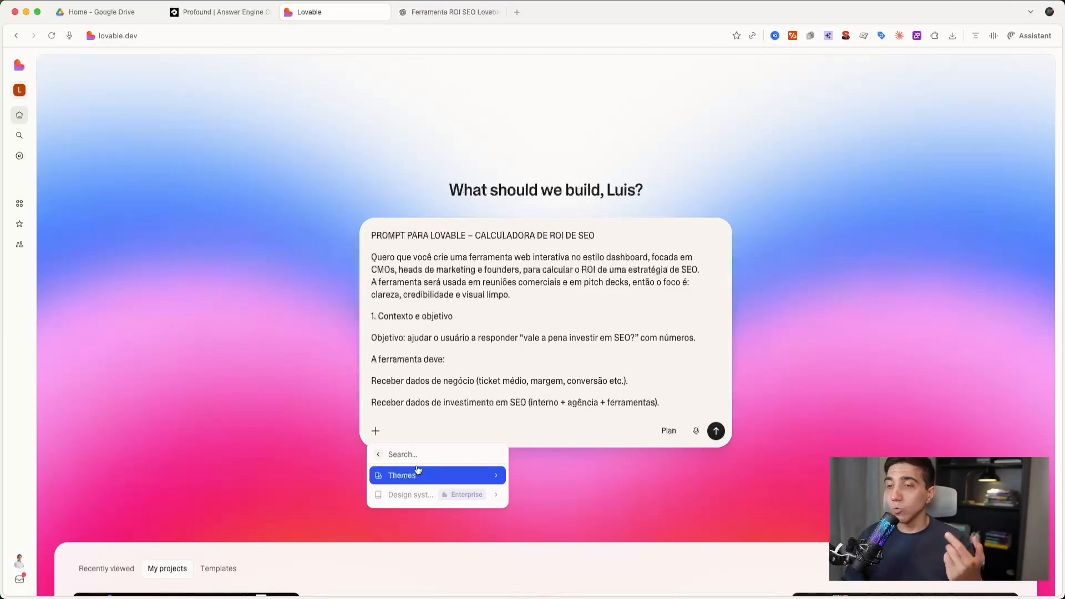
left_click(378, 455)
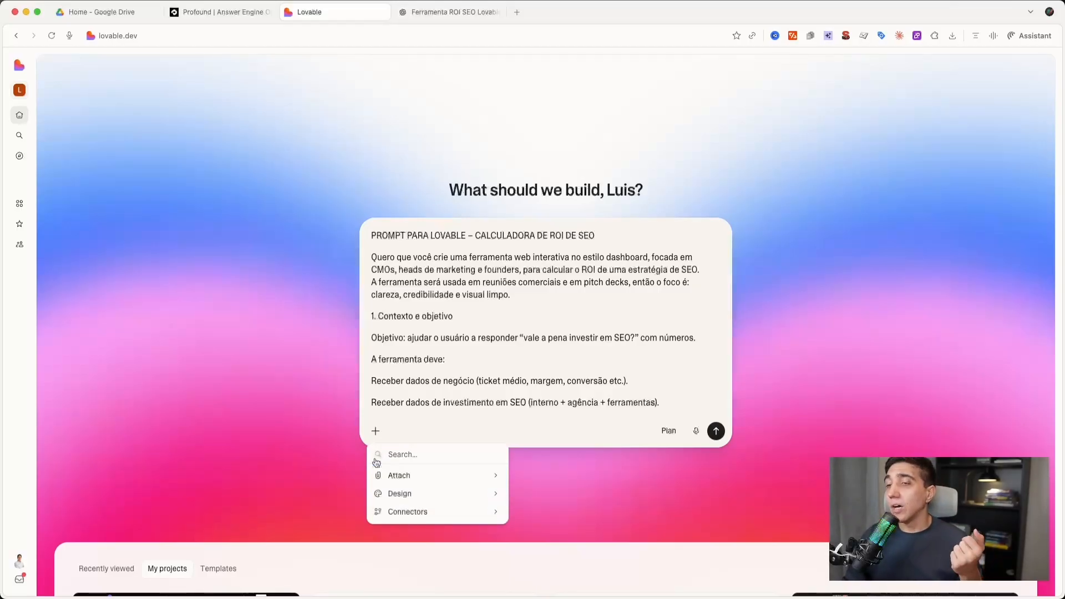
left_click(490, 337)
- Check the end of the pasted prompt and submit it to start building the SEO ROI calculator
scroll(493, 340, "down", 15)
scroll(495, 341, "down", 10)
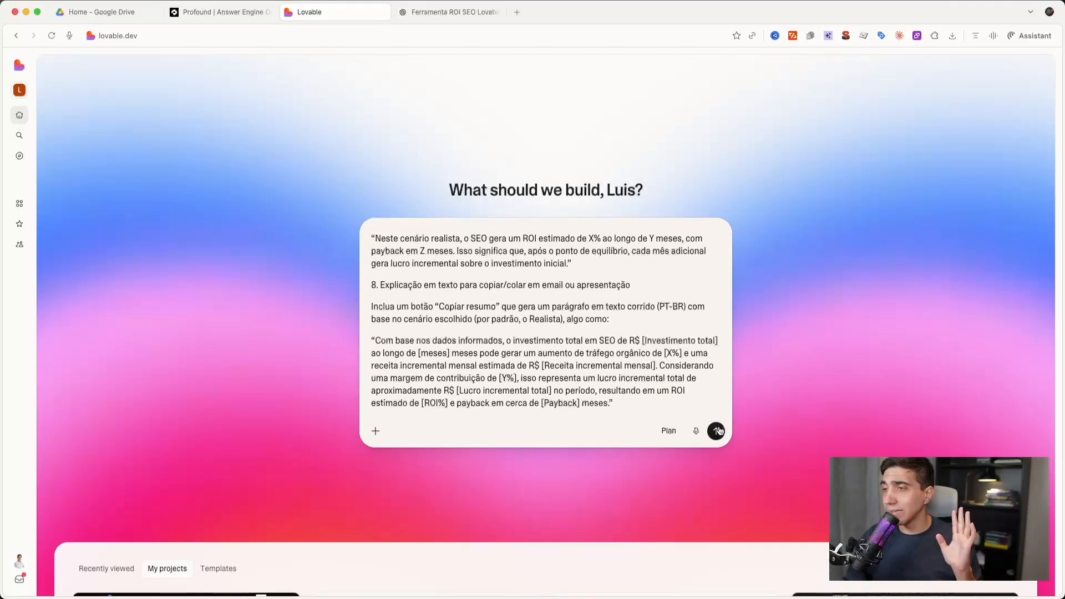
left_click(717, 431)
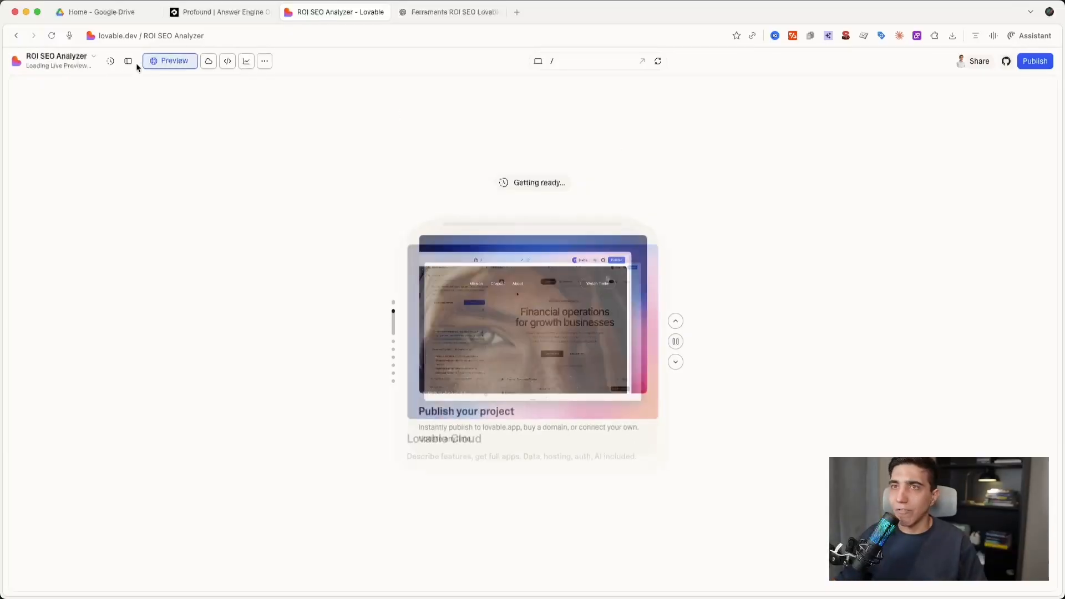
- Show the project's chat sidebar and check the progress of the calculator's build tasks
left_click(129, 61)
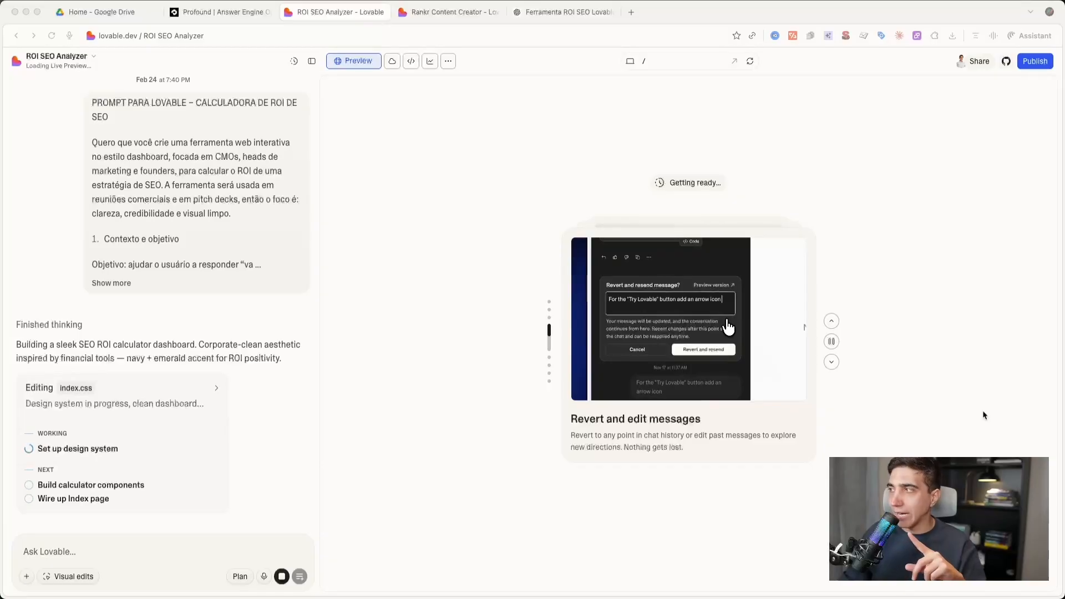
left_click(125, 442)
scroll(125, 442, "down", 1)
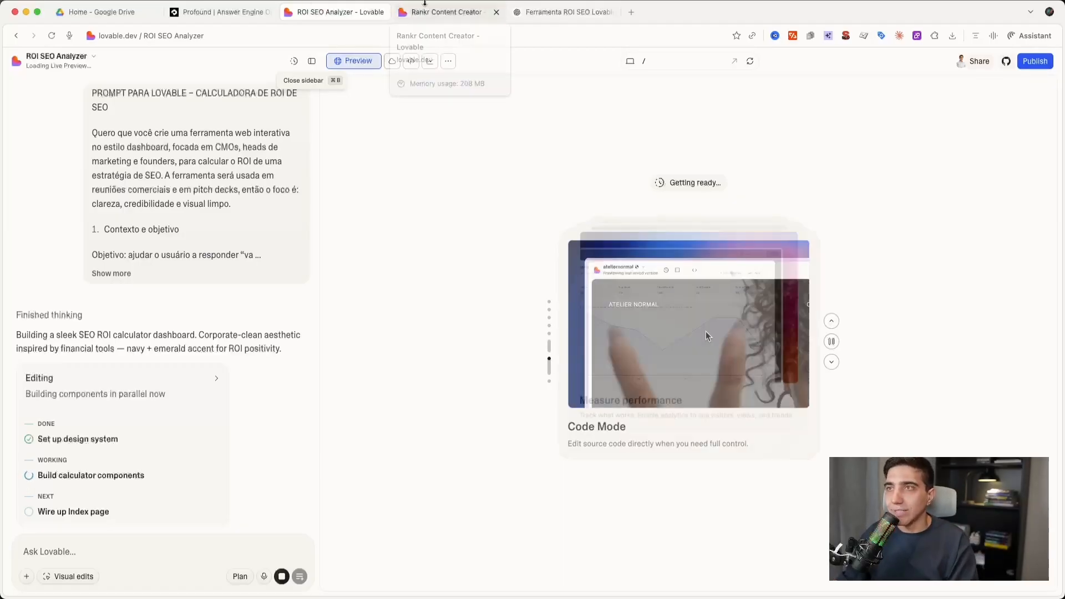
- Switch to the Rankr Content Creator project, show its version history and preview the "Enforced no-text in prompts" version
left_click(421, 14)
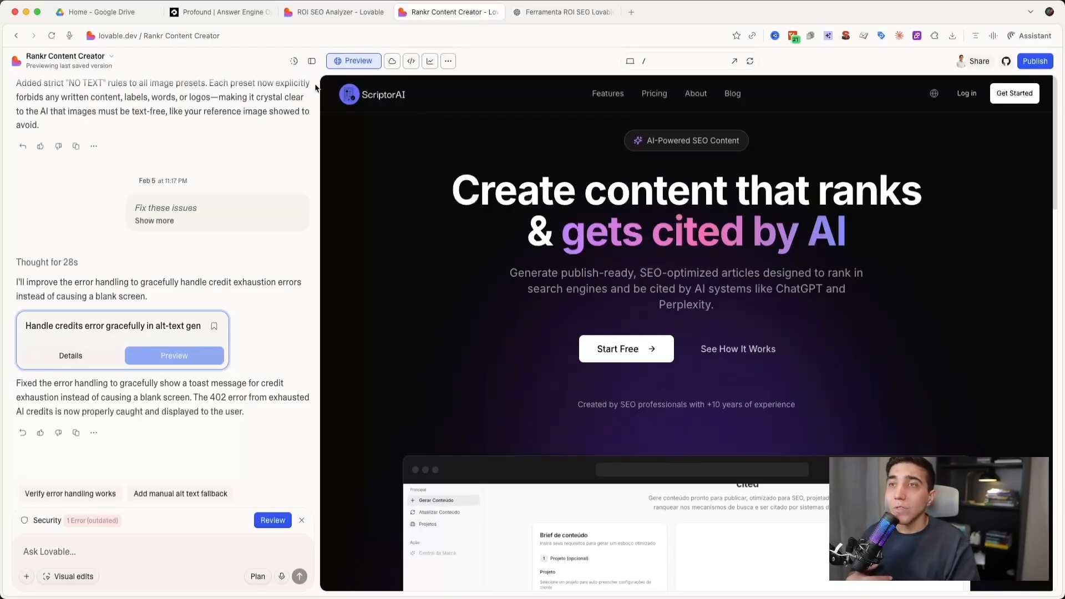
left_click(295, 62)
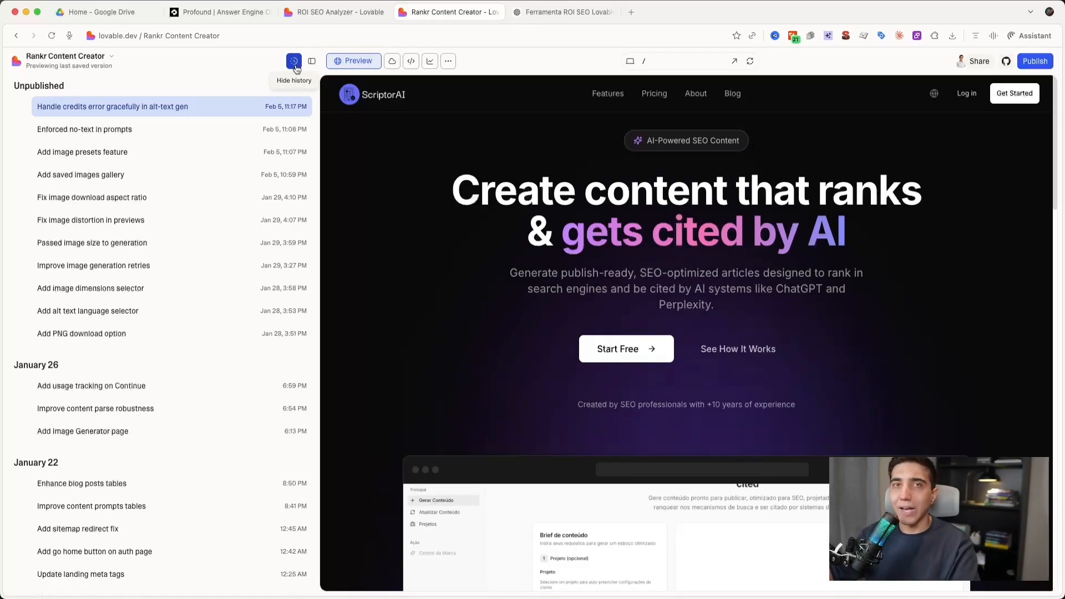
mouse_move(257, 130)
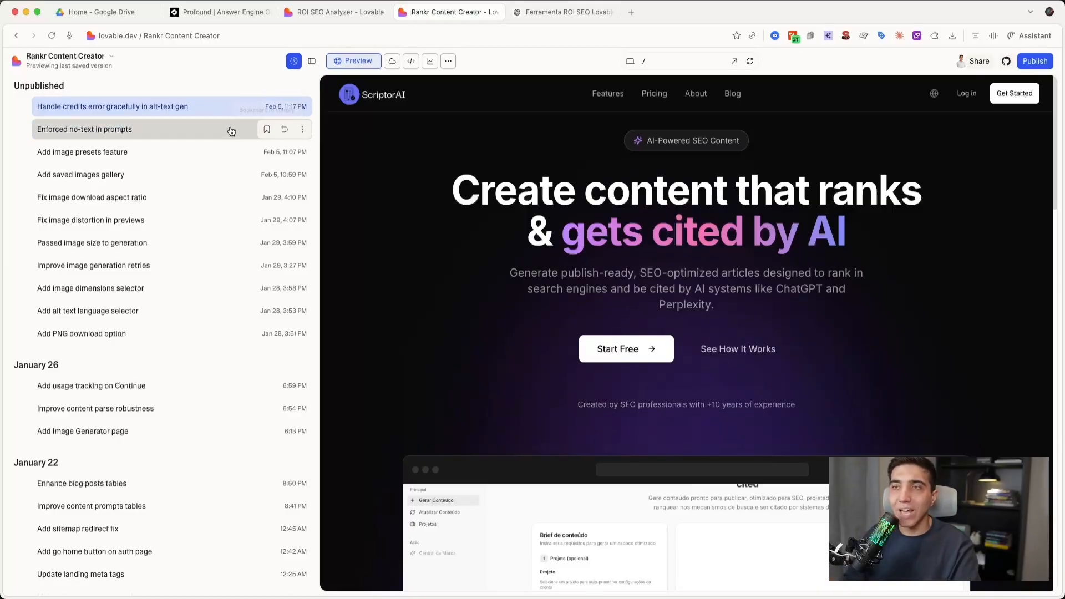
left_click(216, 137)
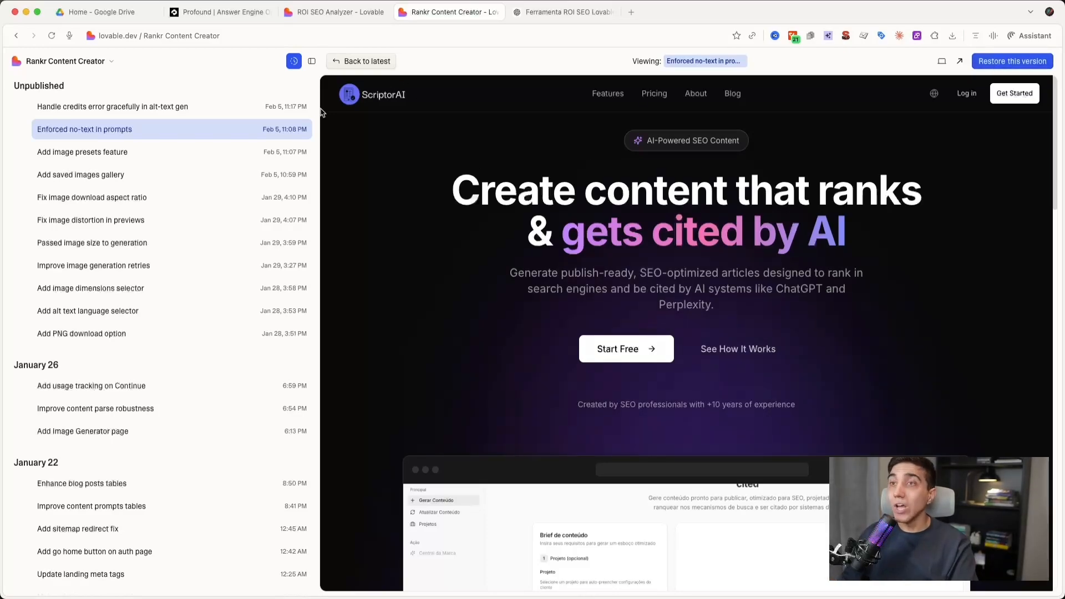
- Return the preview to the latest version, "Handle credits error gracefully in alt-text gen", and hide the version history
left_click(294, 61)
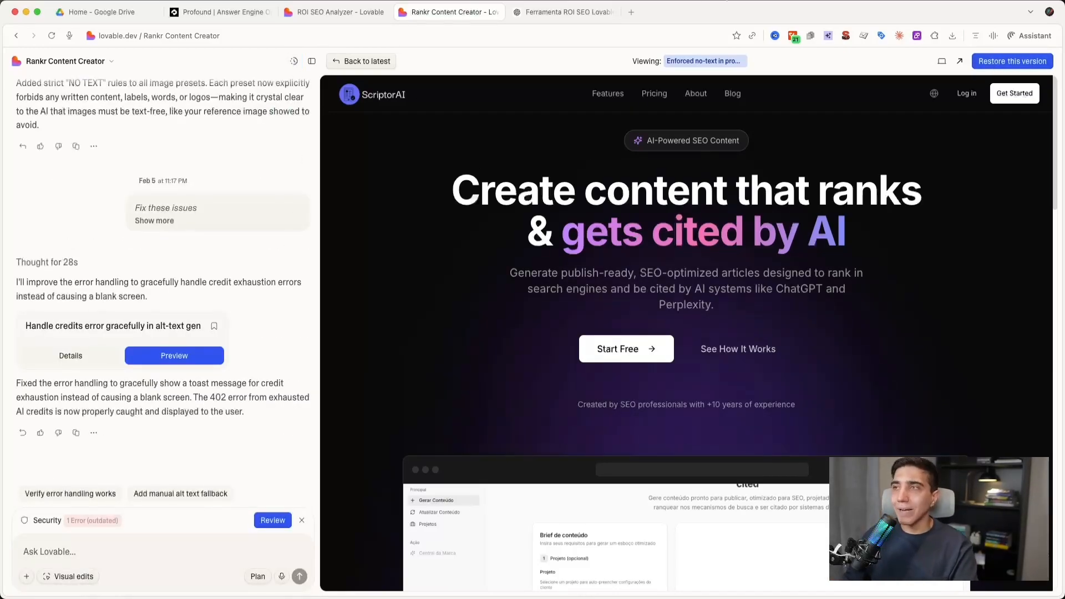
left_click(294, 61)
left_click(224, 107)
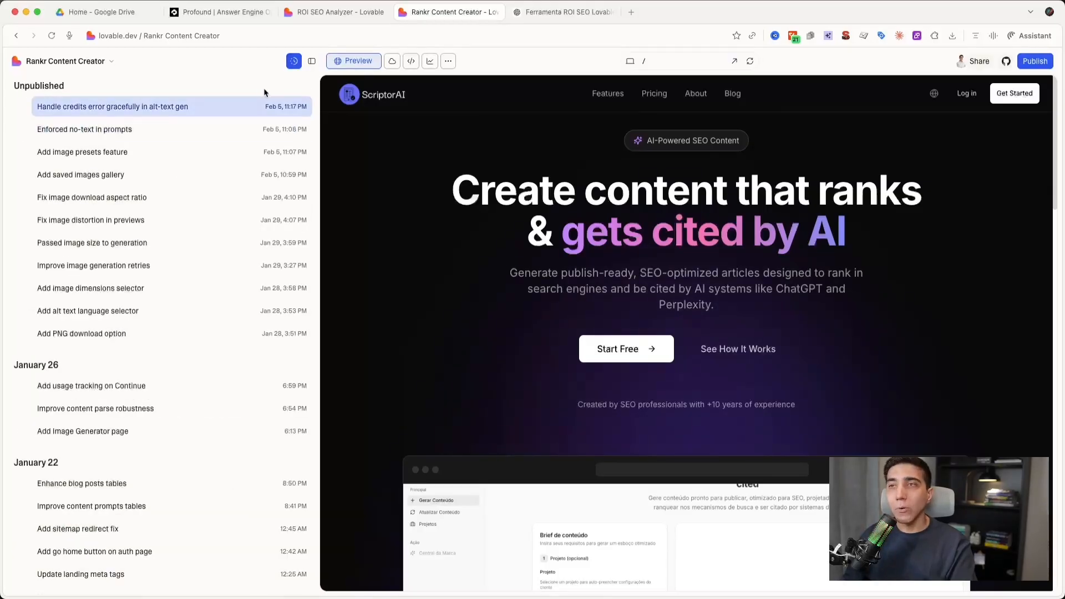
left_click(294, 61)
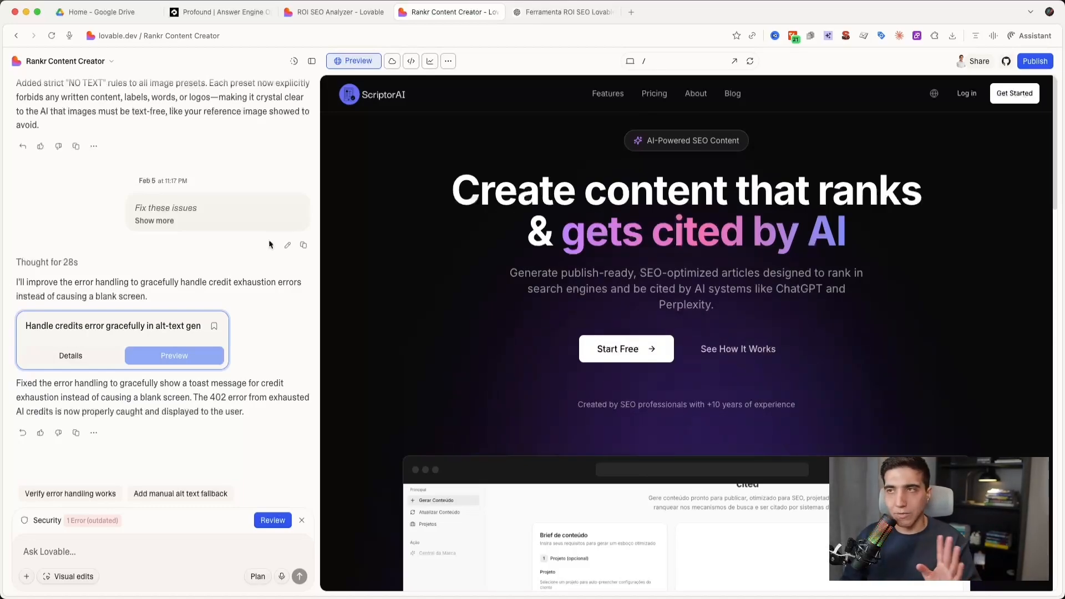
- Examine the project's Cloud area: Overview, Database, SQL editor, Users, Storage, Edge functions and AI usage
left_click(391, 65)
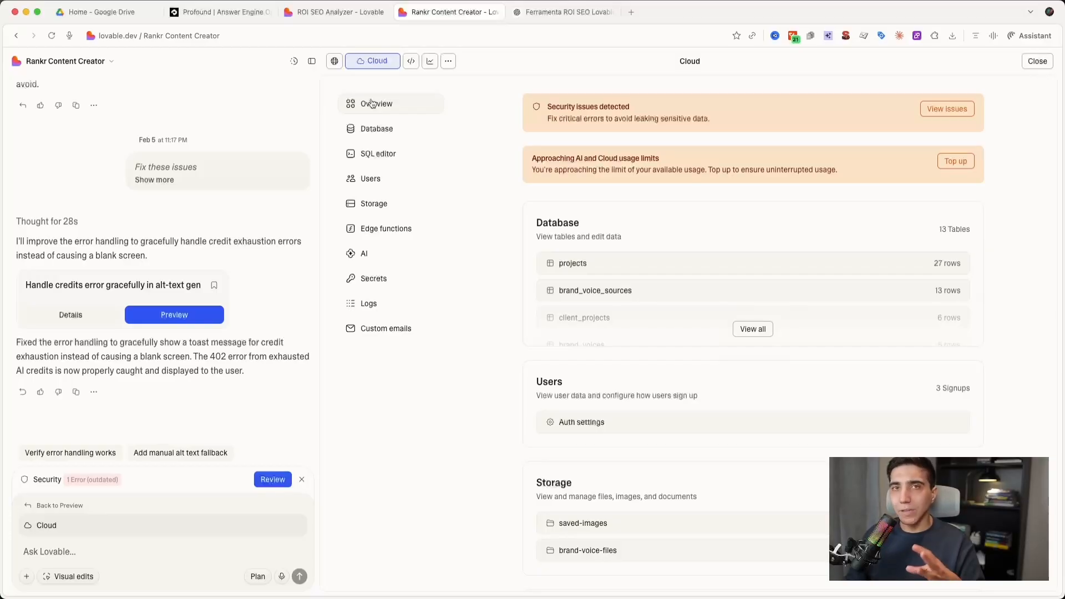
left_click(369, 131)
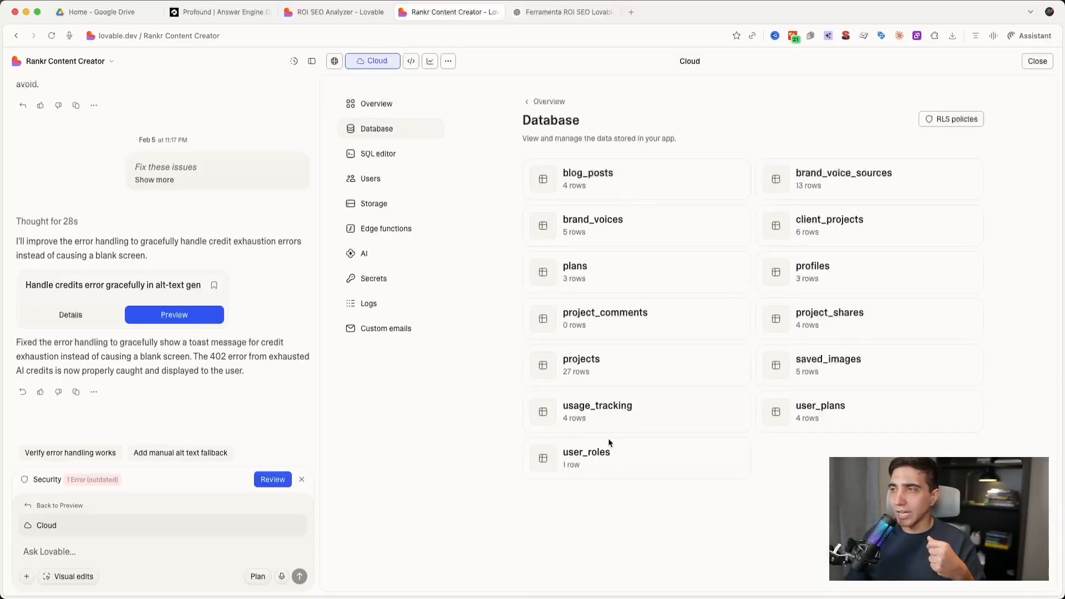
left_click(388, 156)
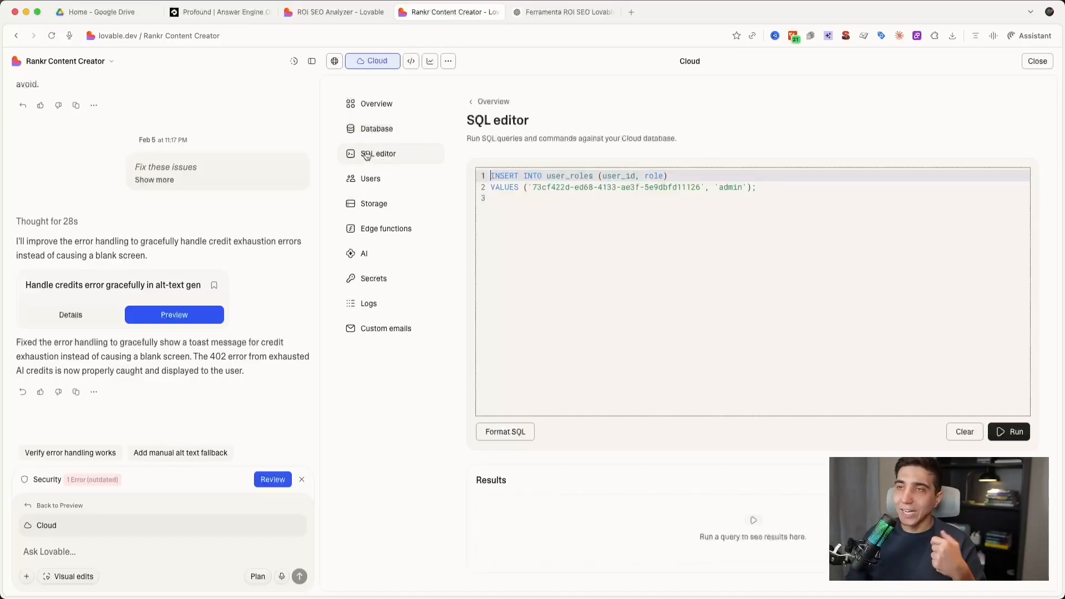
left_click(370, 186)
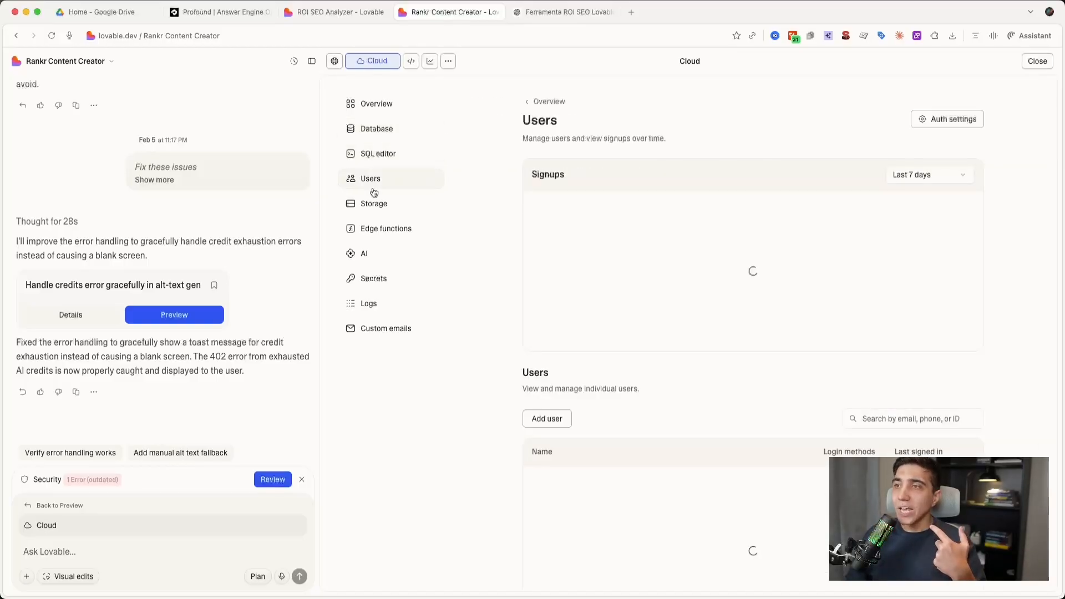
left_click(382, 226)
left_click(378, 207)
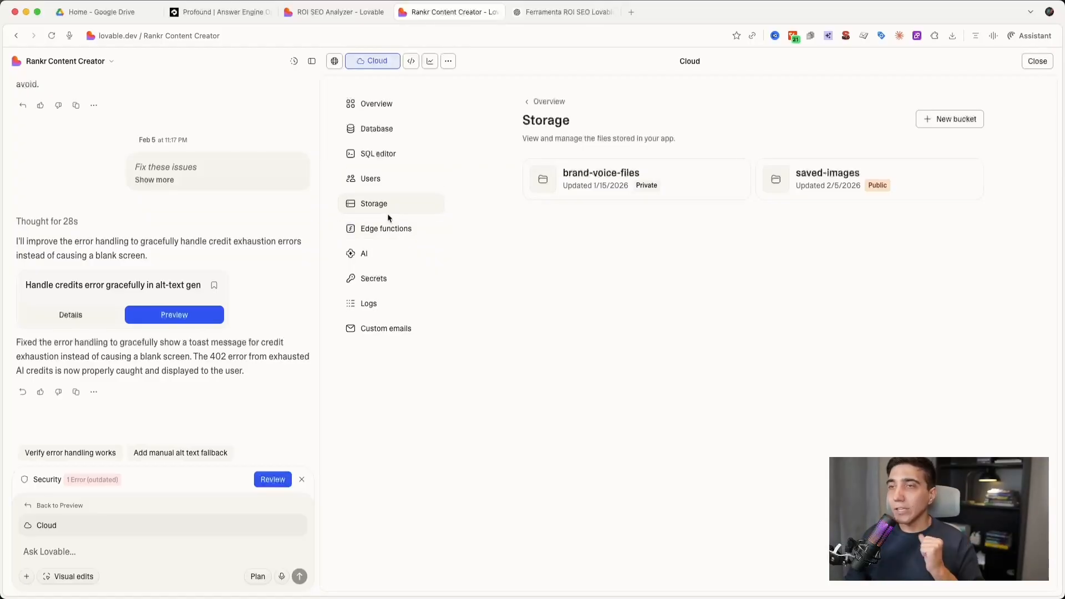
left_click(387, 230)
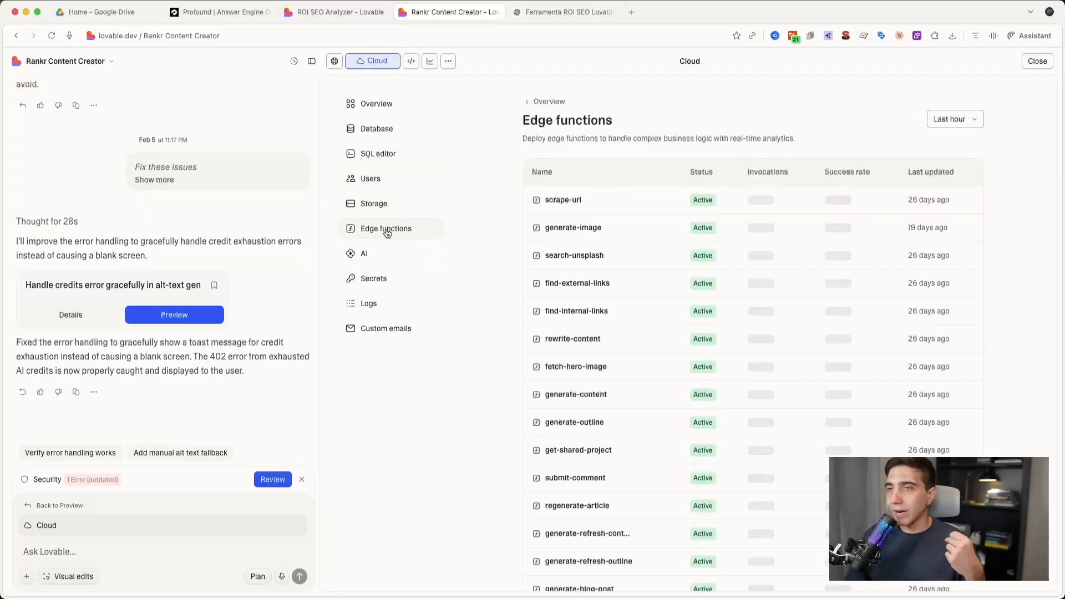
left_click(382, 248)
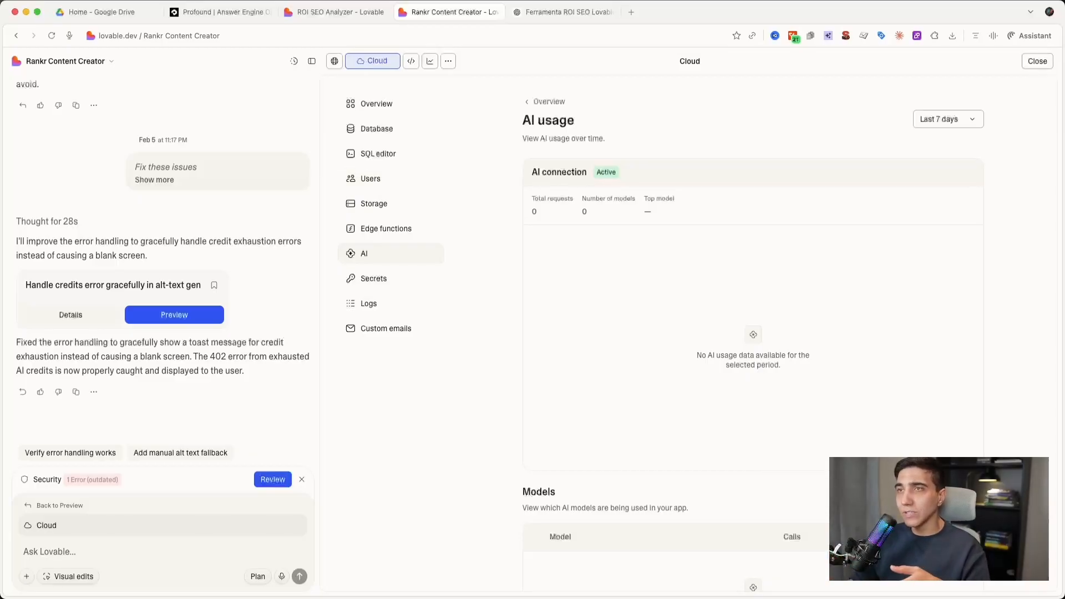
- Check the generated calculator in the ROI SEO Analyzer project and return to the Rankr Content Creator project
left_click(355, 12)
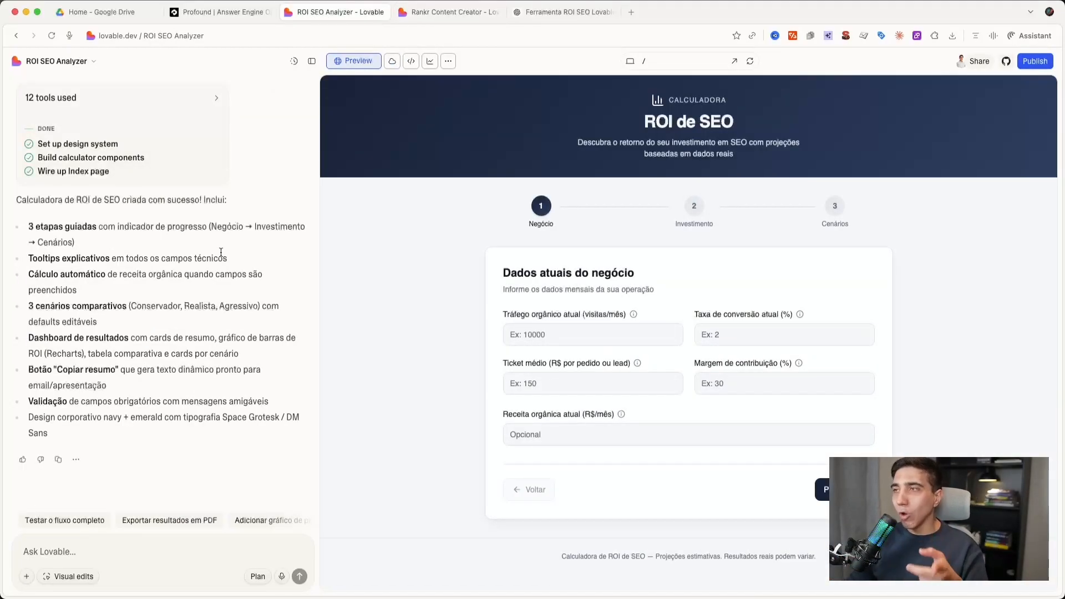
left_click(450, 12)
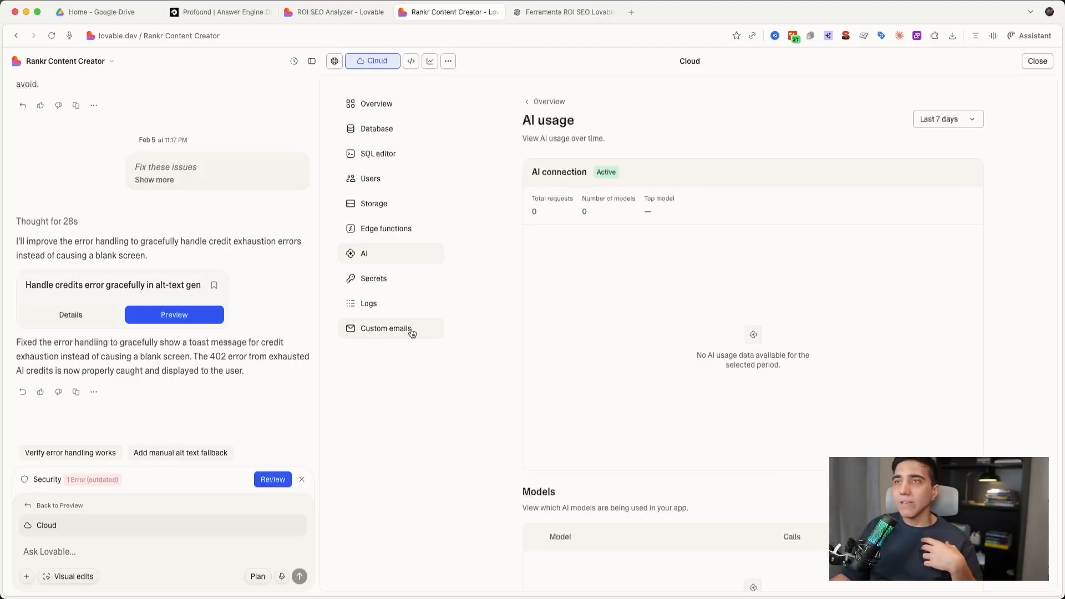
- View the Rankr Content Creator project's source code, its visitor analytics and its Speed report
left_click(415, 64)
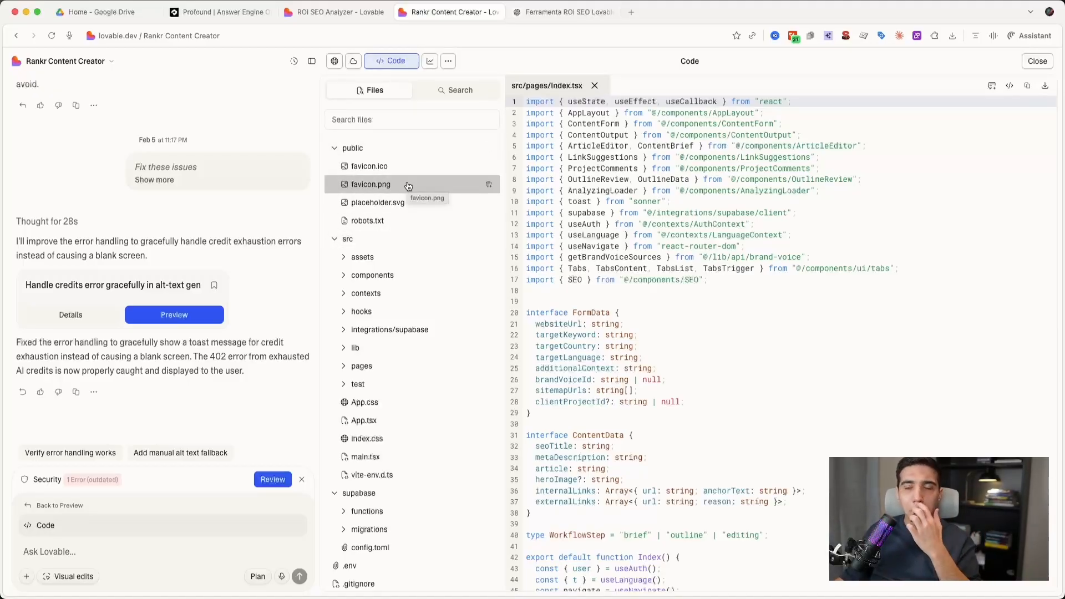
left_click(431, 63)
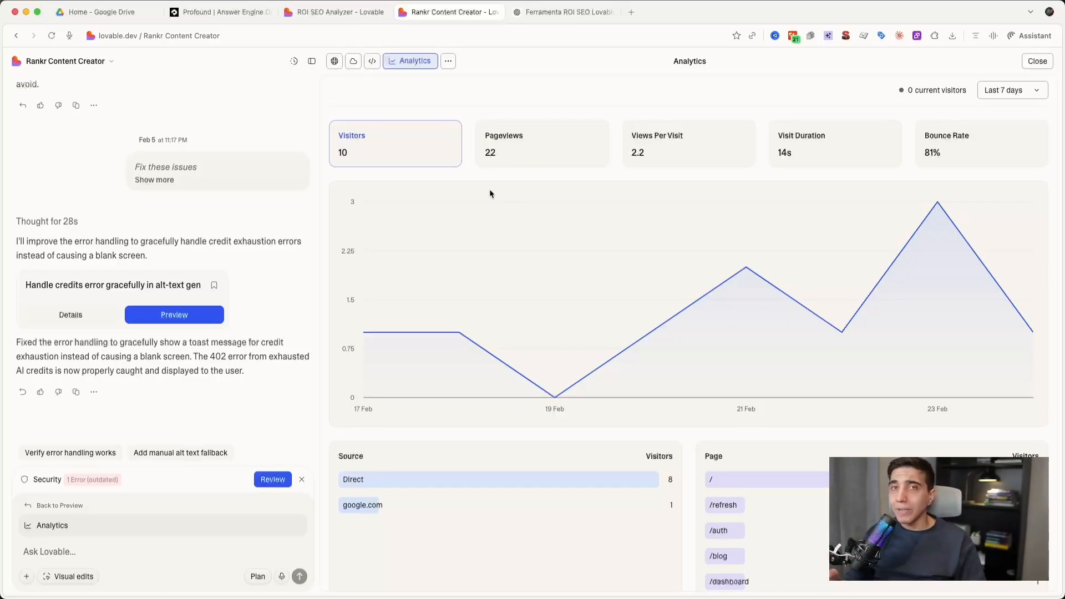
left_click(448, 64)
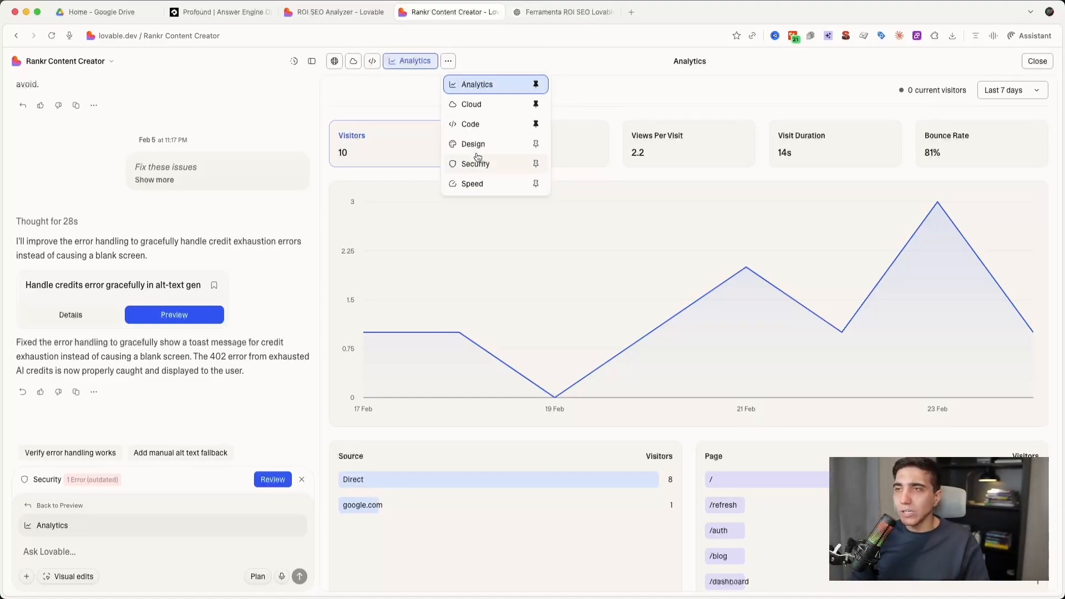
left_click(480, 187)
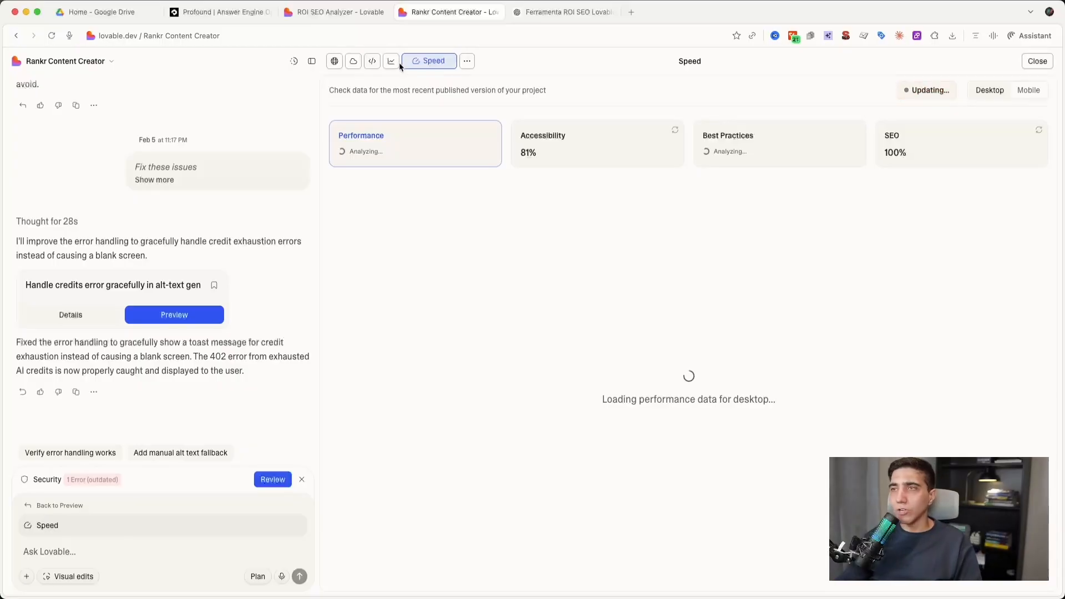
- Examine the performance issues in the Rankr Content Creator project's Speed report and return to the site preview
scroll(681, 233, "down", 5)
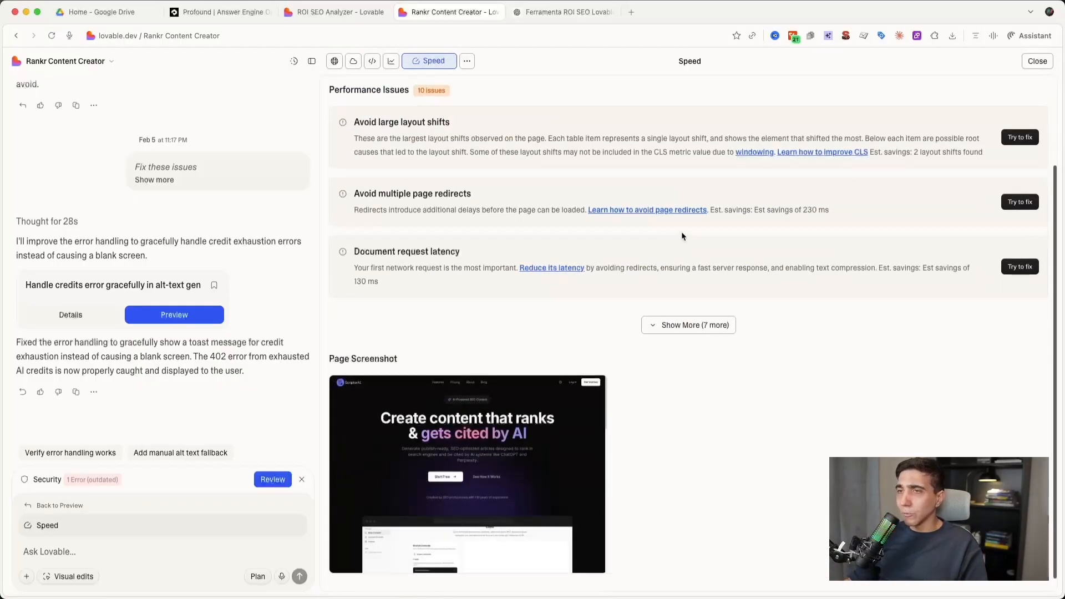
scroll(681, 244, "up", 5)
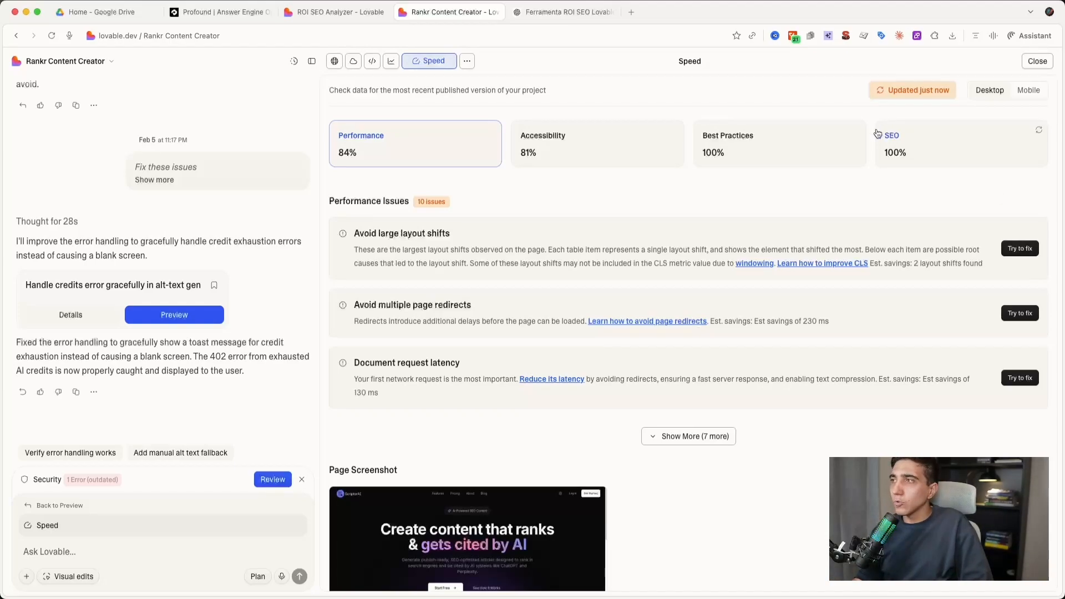
left_click(335, 61)
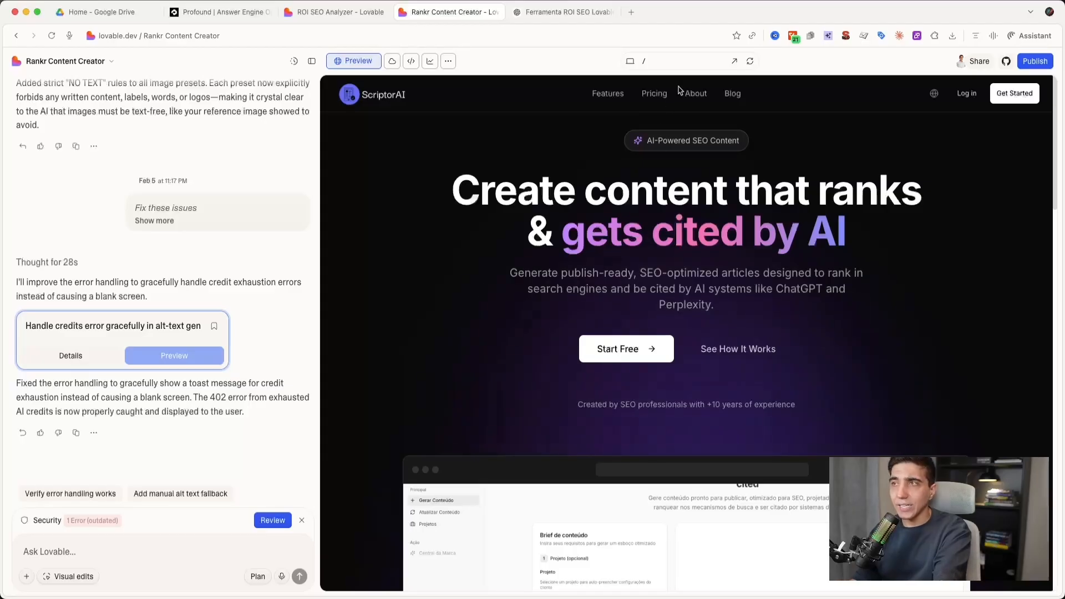
- Look through the list of available page routes in the preview and browse the ScriptorAI landing page
left_click(671, 56)
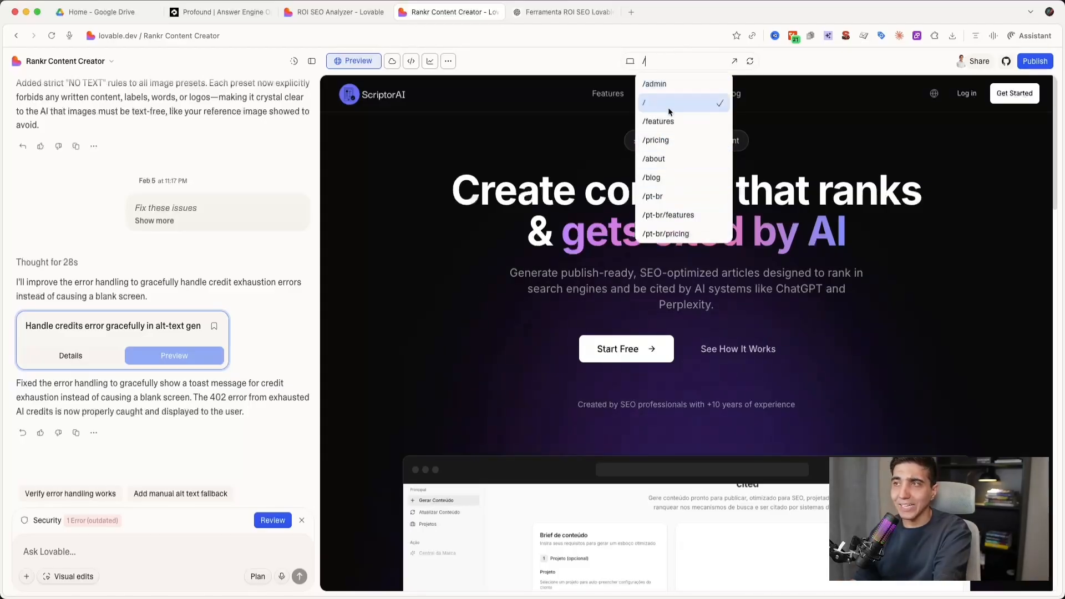
scroll(668, 183, "down", 4)
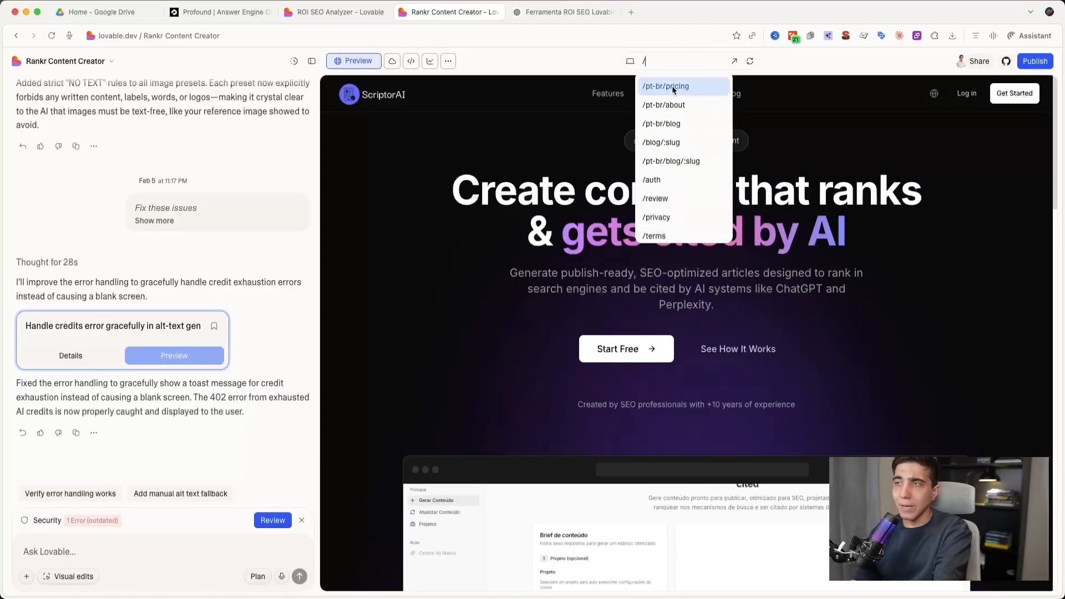
left_click(496, 189)
scroll(511, 284, "down", 10)
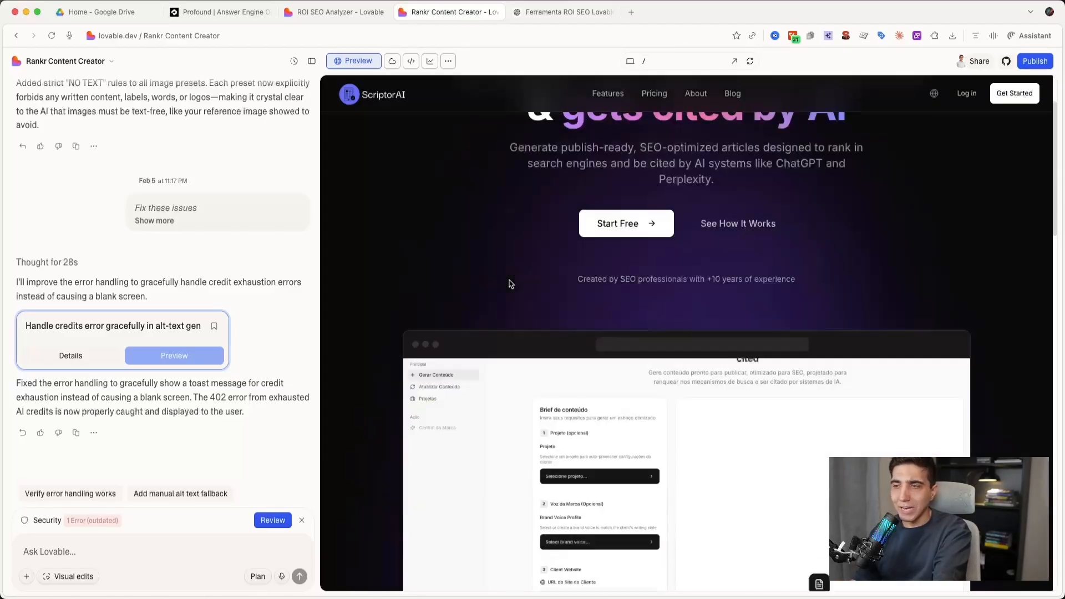
scroll(511, 283, "up", 10)
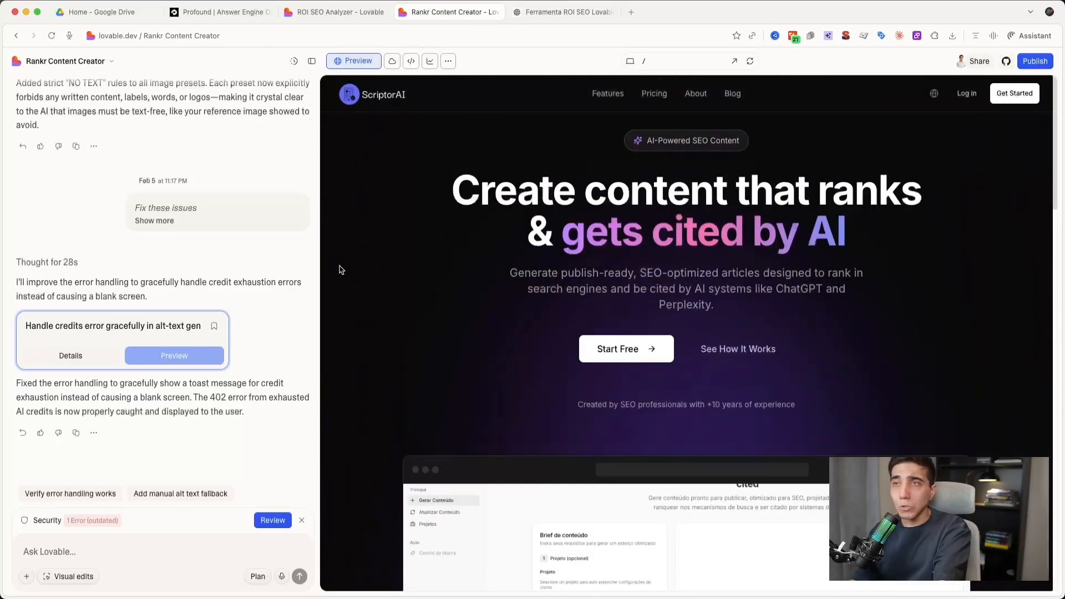
- In the ROI SEO Analyzer project's preview, set current organic traffic to 100 visits per month and the conversion rate to 2%
left_click(341, 12)
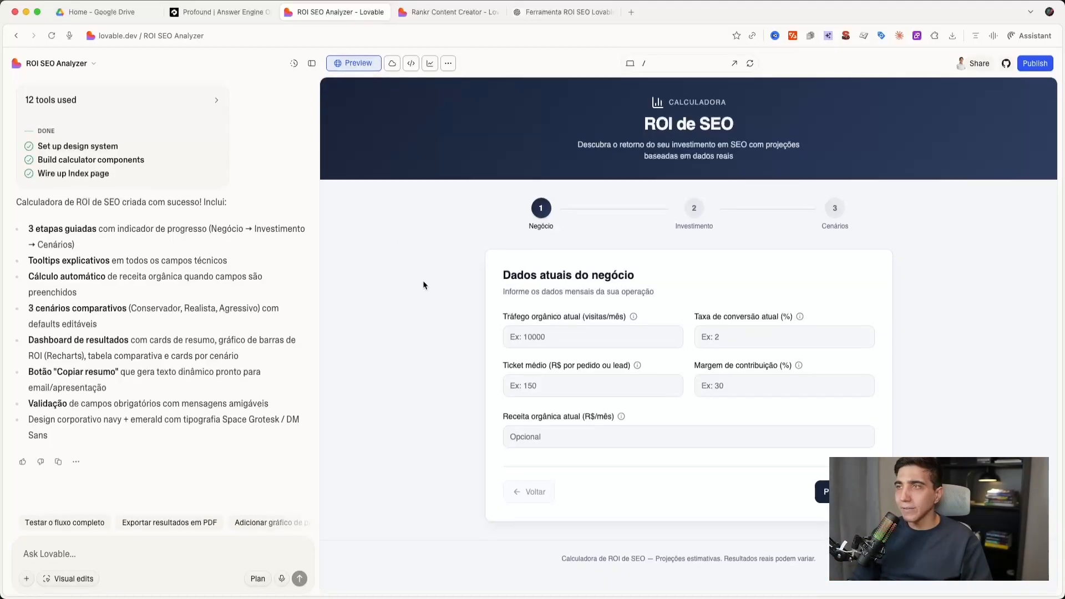
left_click_drag(615, 122, 726, 137)
left_click(726, 137)
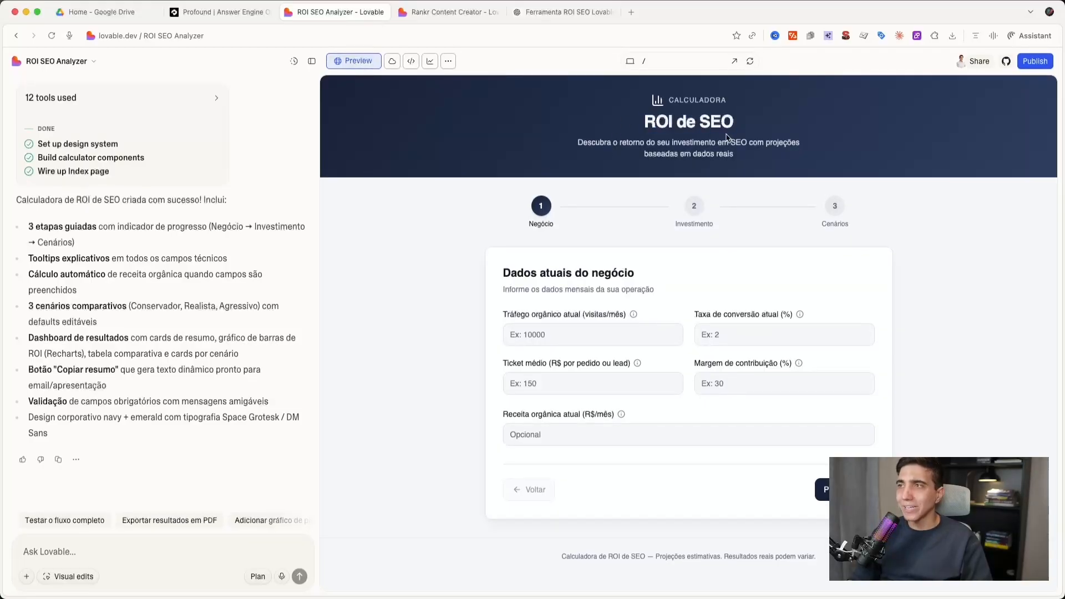
left_click(604, 335)
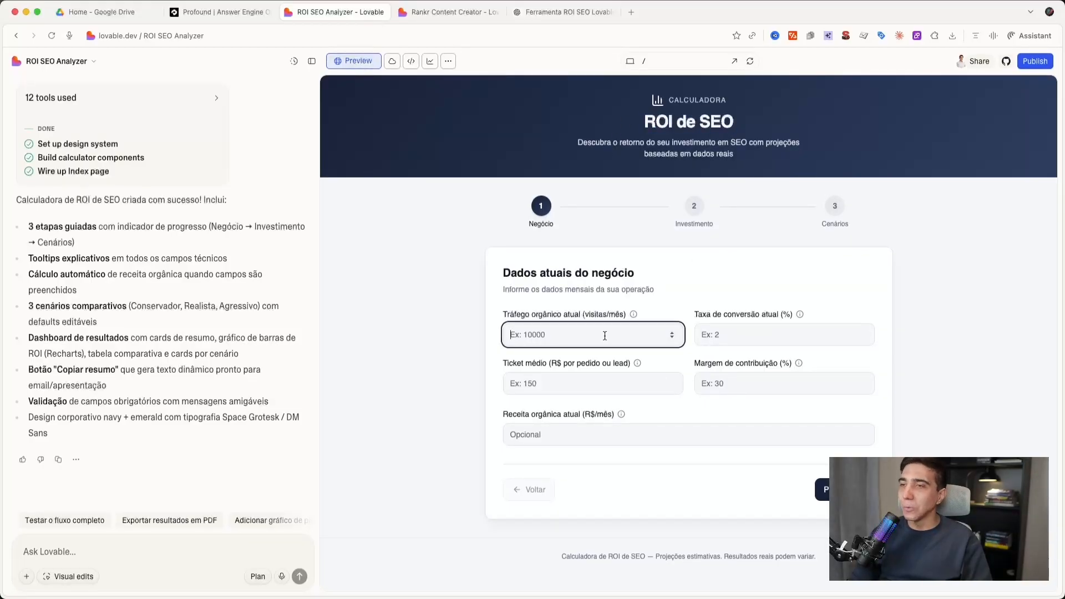
type("100")
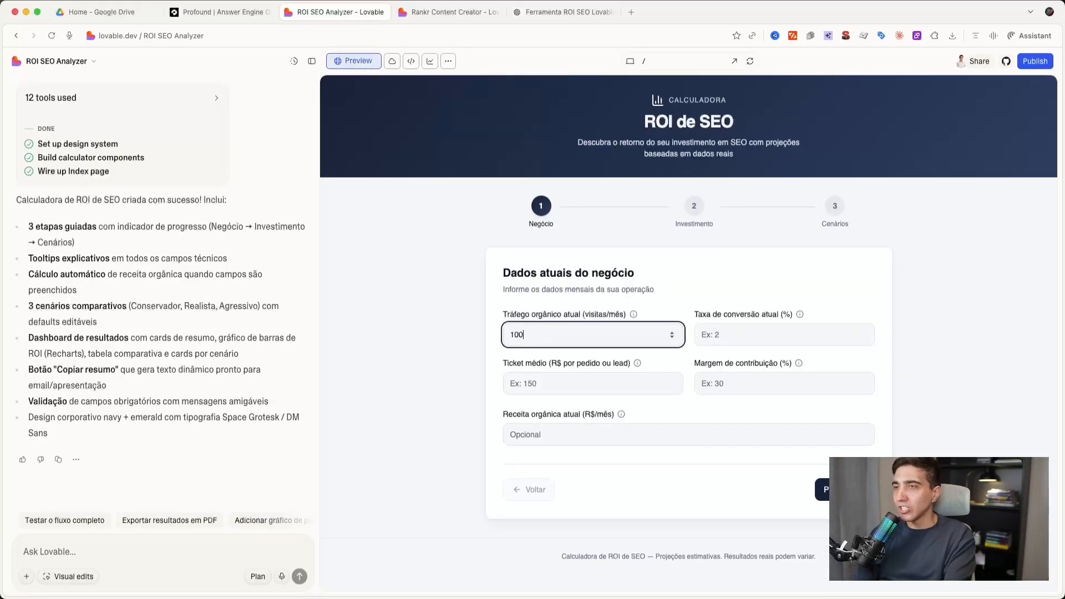
left_click(777, 335)
type("2")
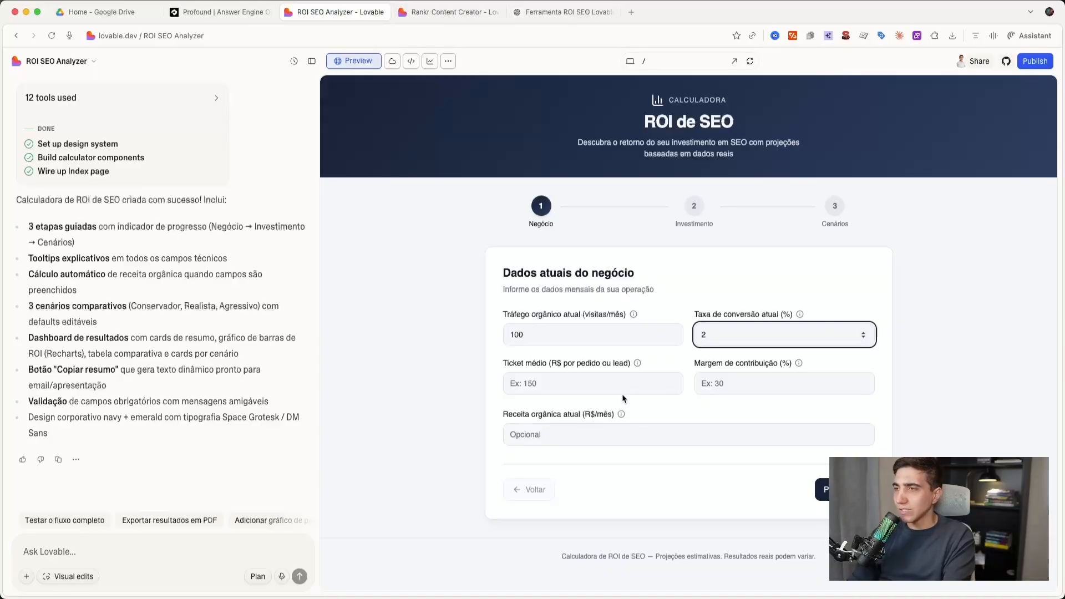
left_click(800, 315)
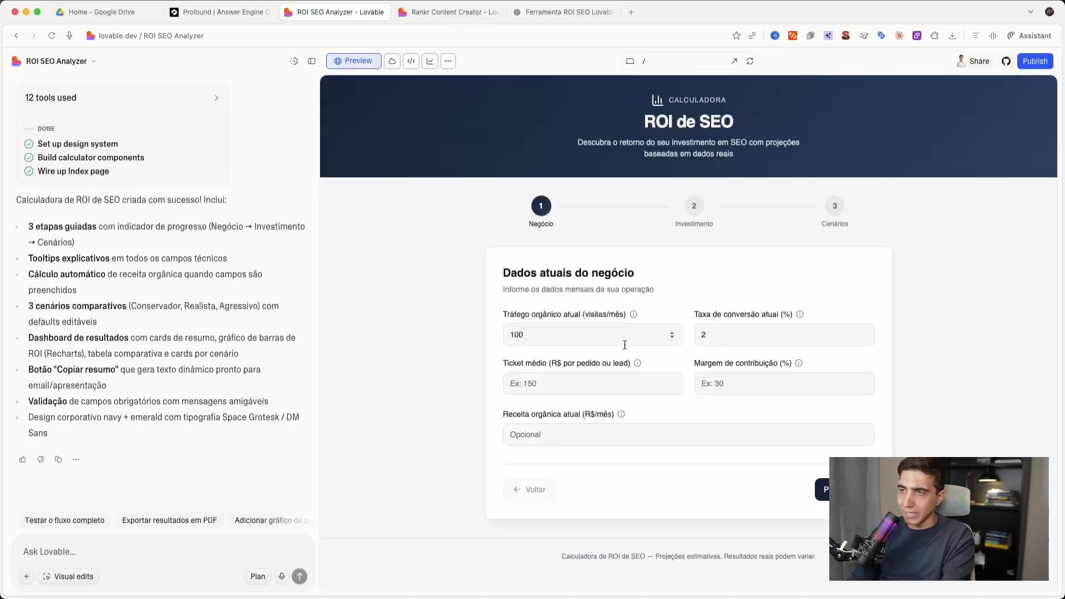
- Set the average ticket to 150, contribution margin to 10% and current organic revenue to 10000, and continue to the Investimento stage
left_click(542, 378)
type("150")
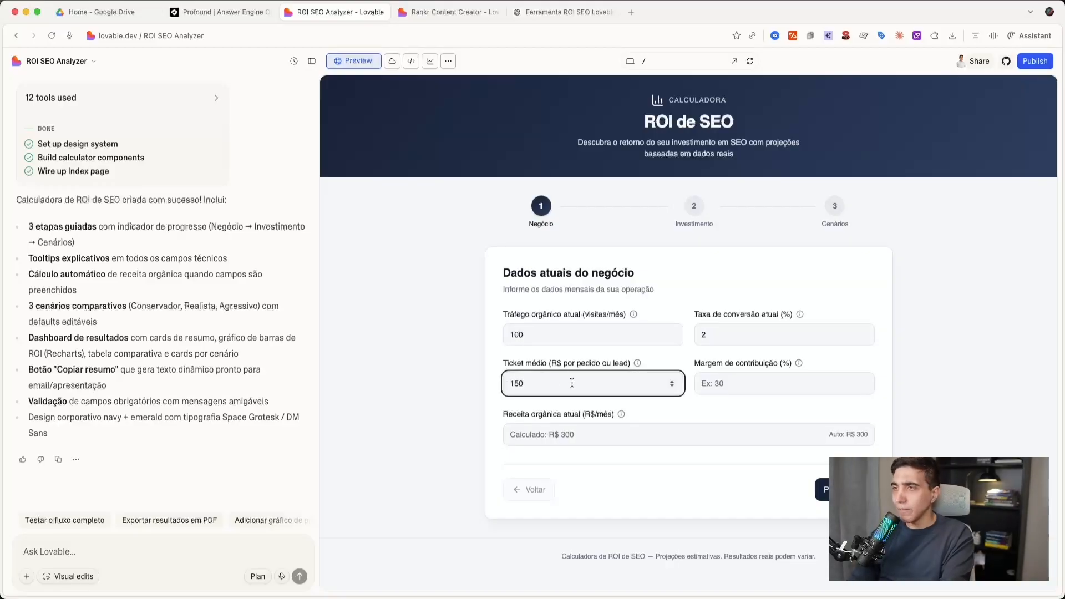
left_click(732, 390)
type("10")
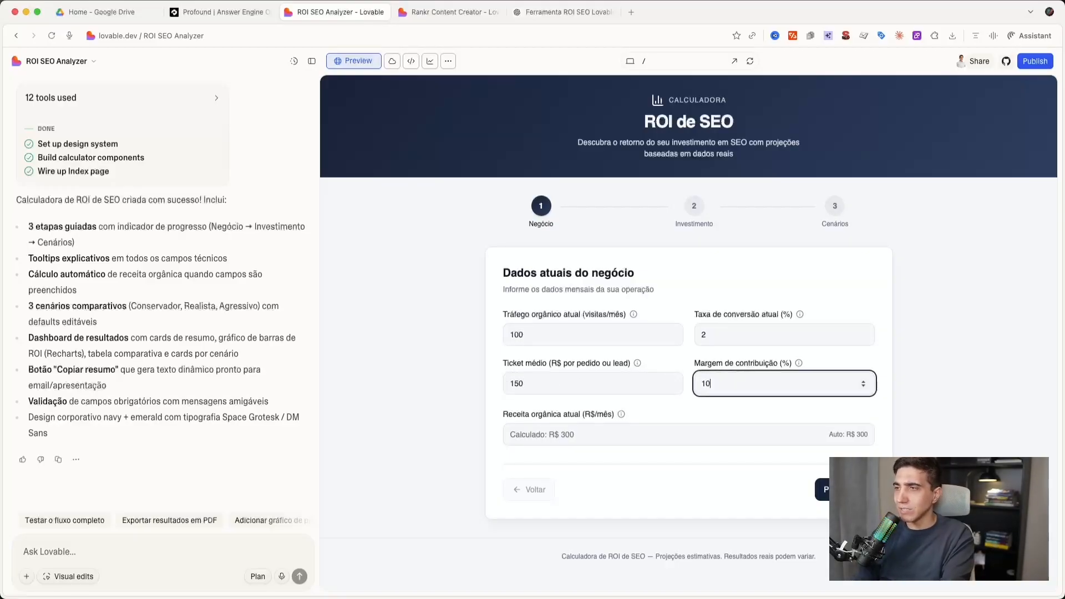
key("Tab")
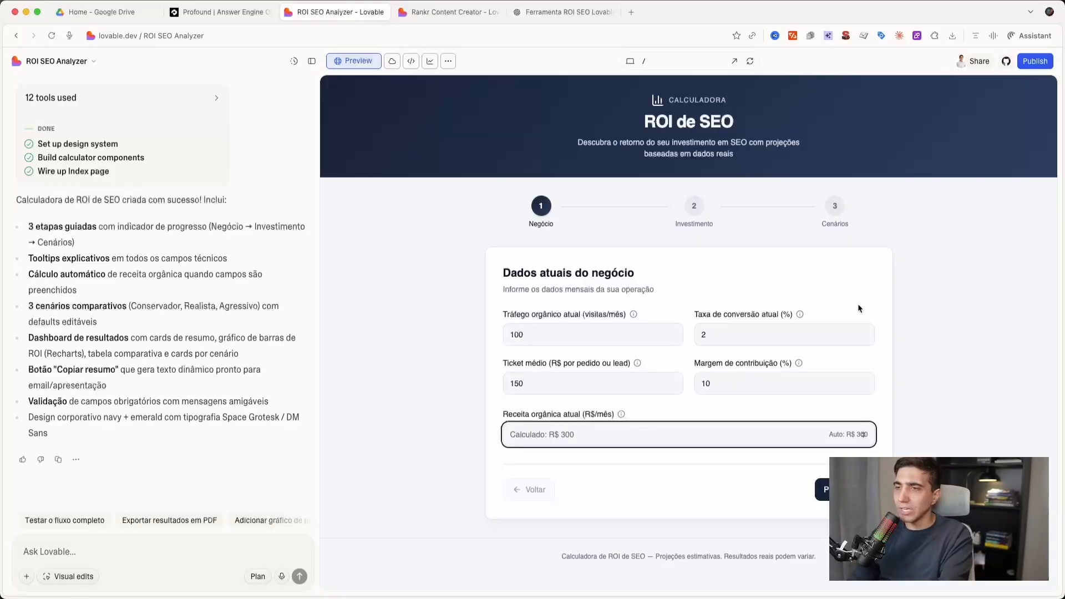
type("10000")
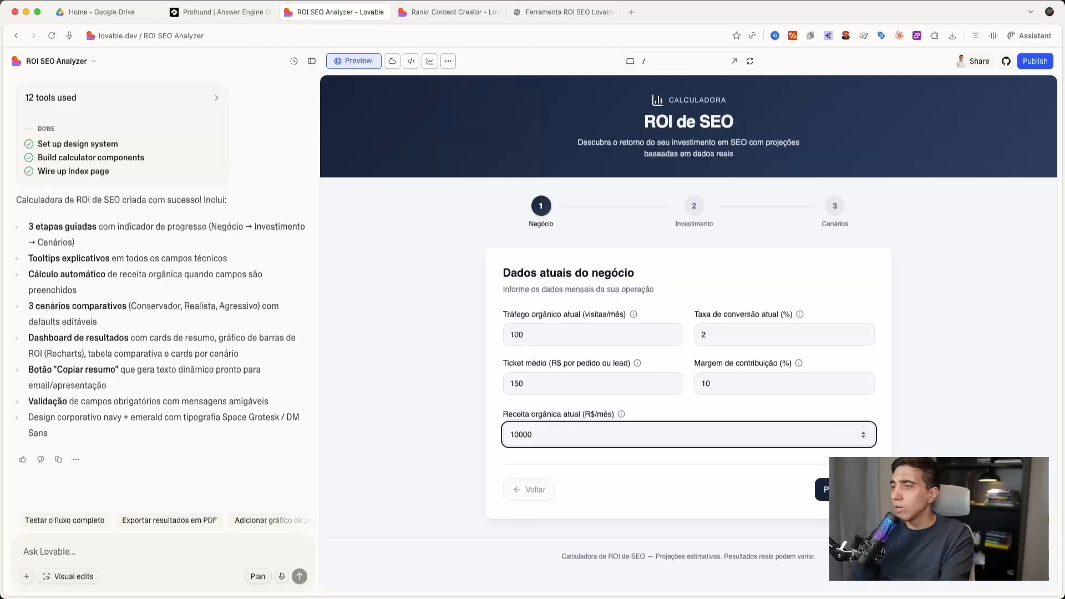
key("Return")
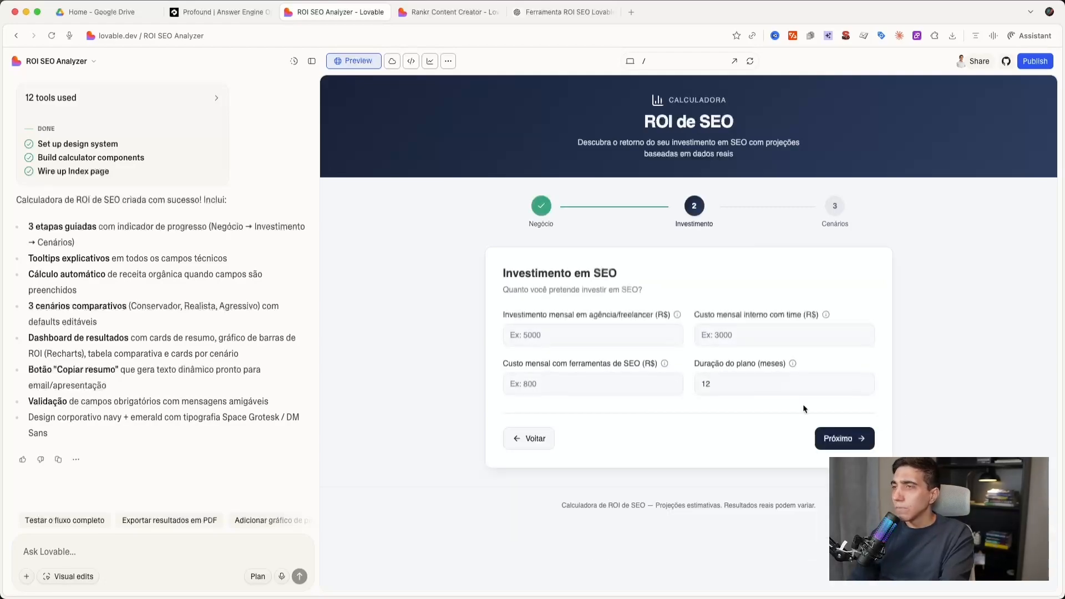
- Set the monthly agency investment to 2500, internal team cost to 1500 and SEO tools cost to 500, and continue to the Cenários stage
left_click(563, 335)
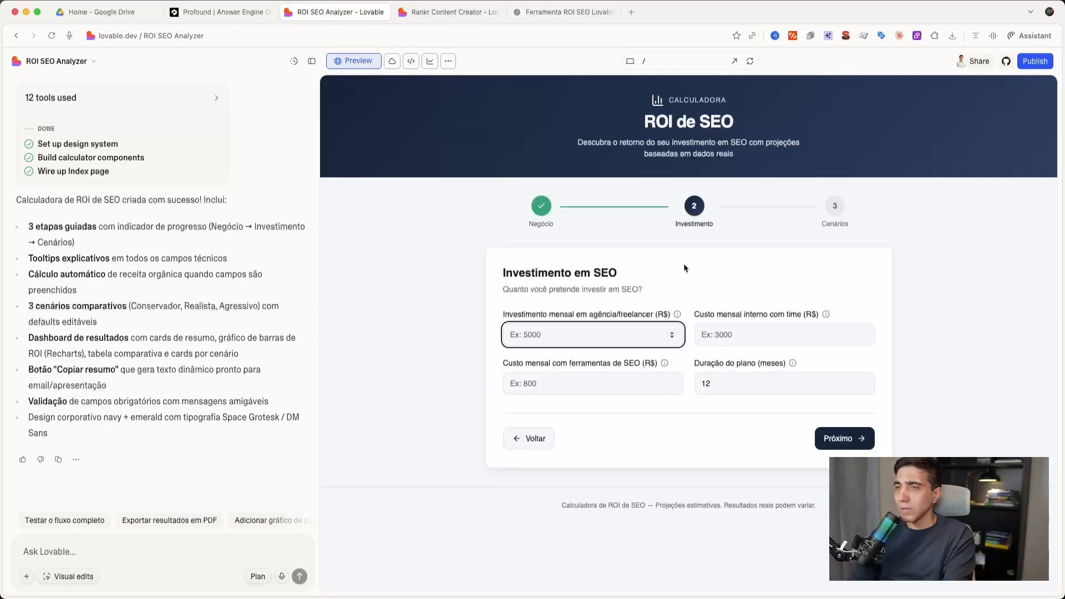
type("2500")
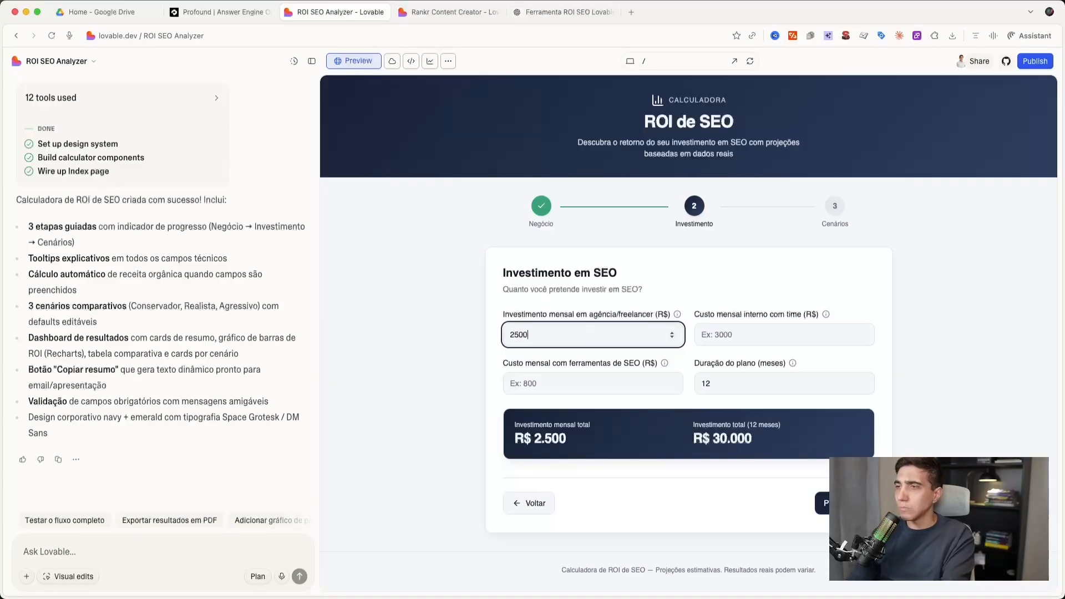
left_click(738, 333)
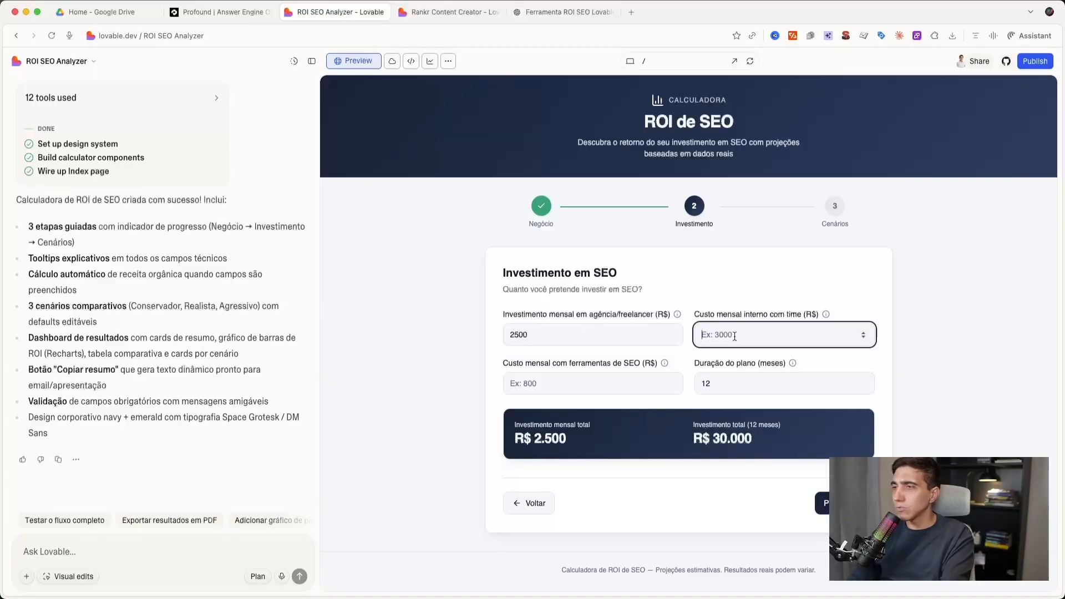
type("1500")
left_click(637, 382)
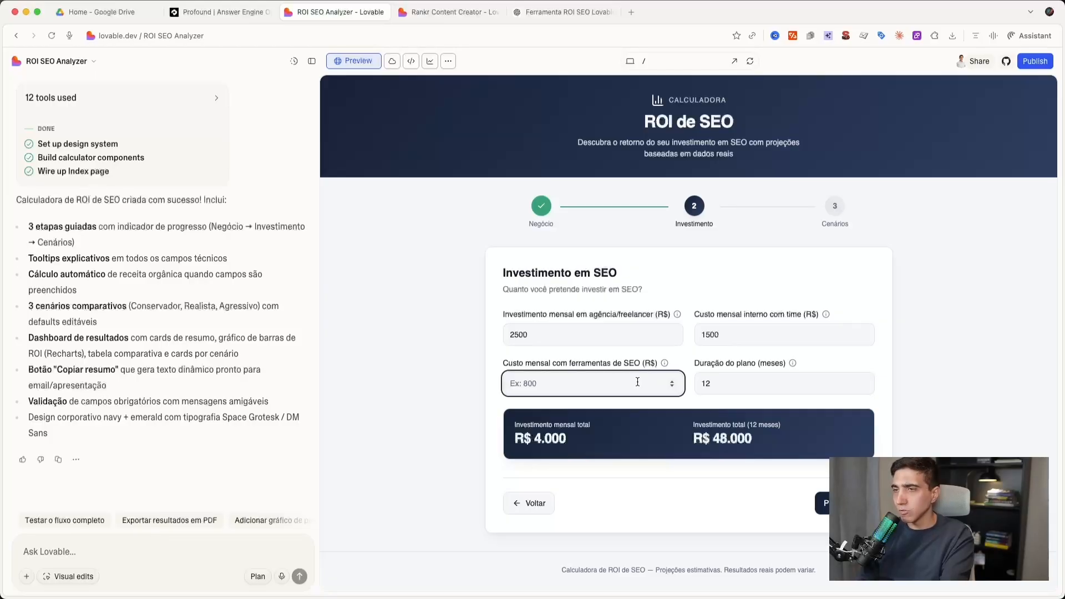
type("500")
key("Tab")
left_click(843, 503)
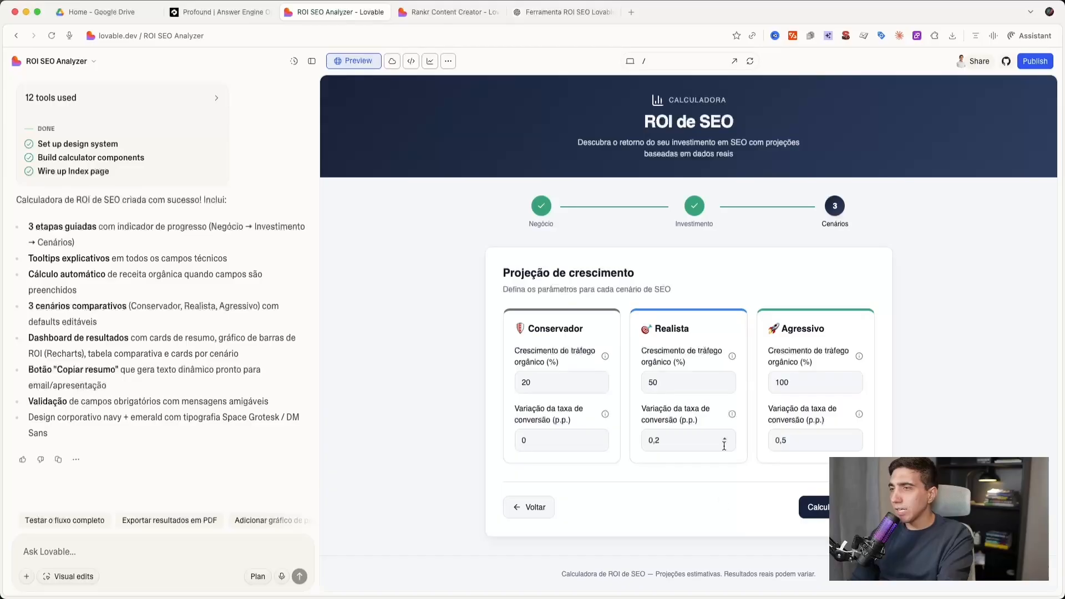
- Calculate the projection with the default scenario values and review the ROI comparison chart, scenario cards and metrics table
left_click(820, 508)
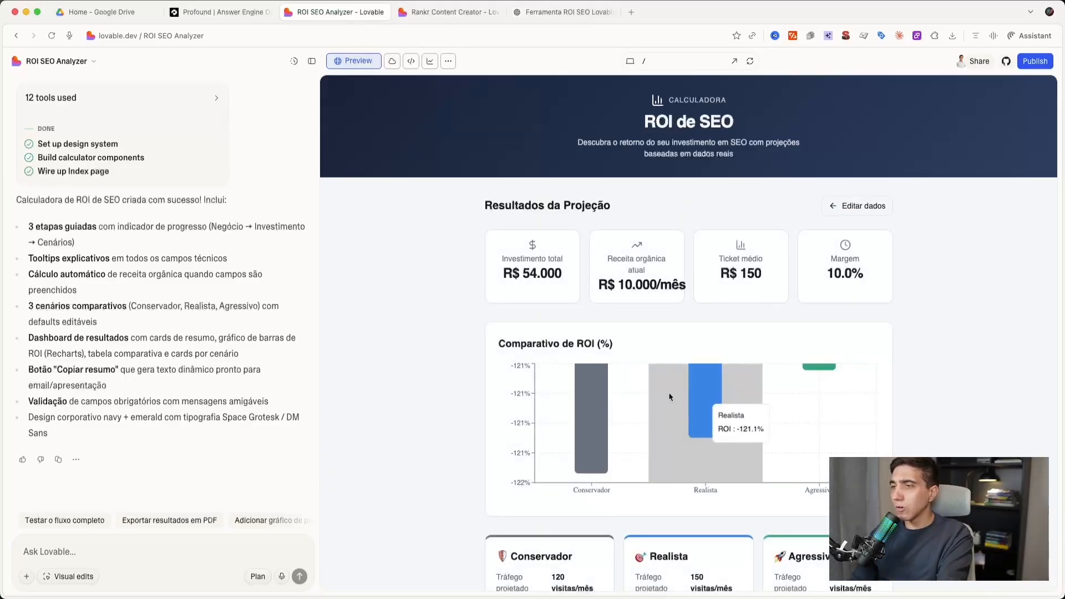
scroll(628, 426, "down", 3)
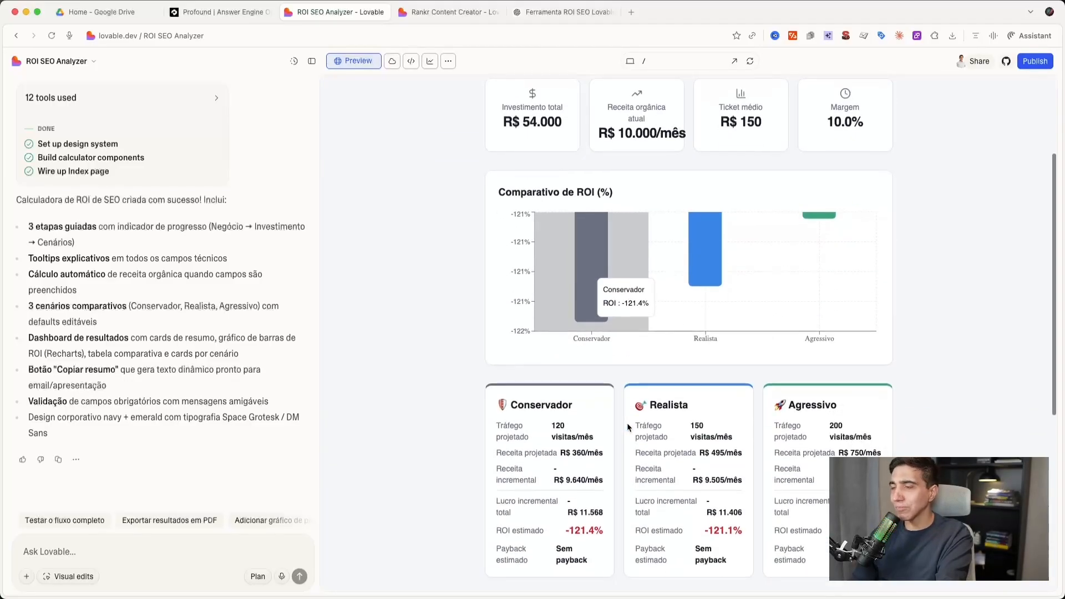
scroll(628, 426, "up", 3)
scroll(627, 423, "down", 5)
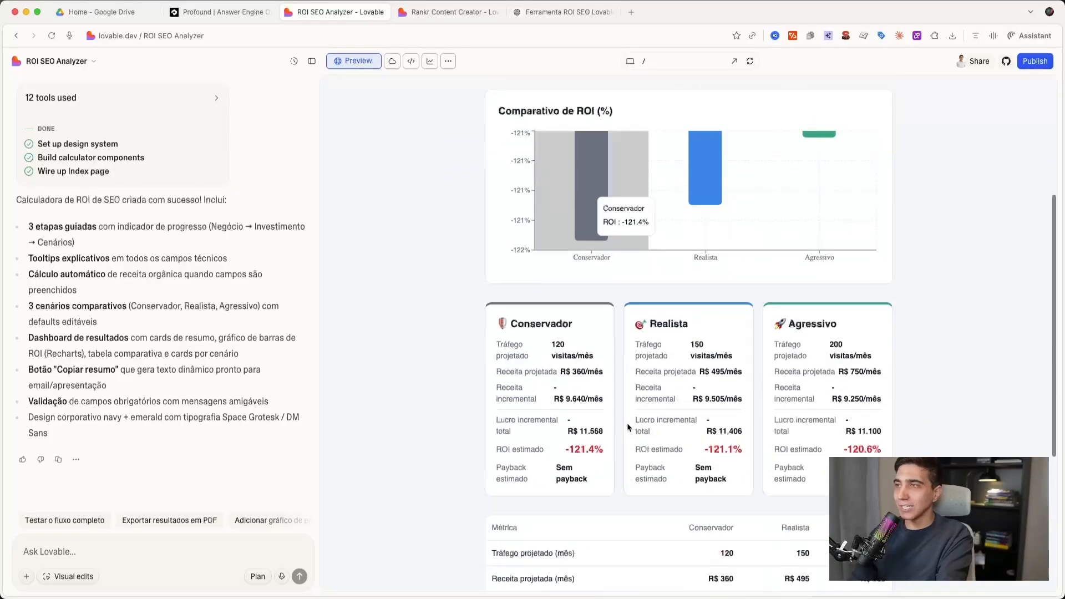
scroll(627, 422, "up", 1)
scroll(599, 399, "down", 3)
scroll(599, 398, "up", 3)
scroll(599, 399, "up", 5)
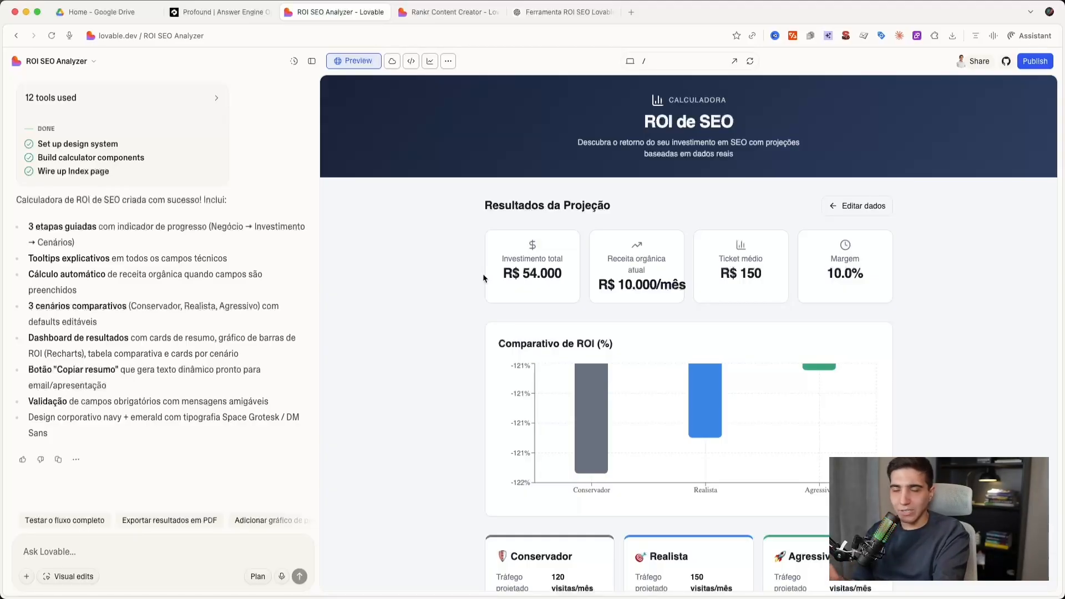
- Publish the calculator at seo-impact-calc.lovable.app with Public access and the suggested website info
left_click(1037, 60)
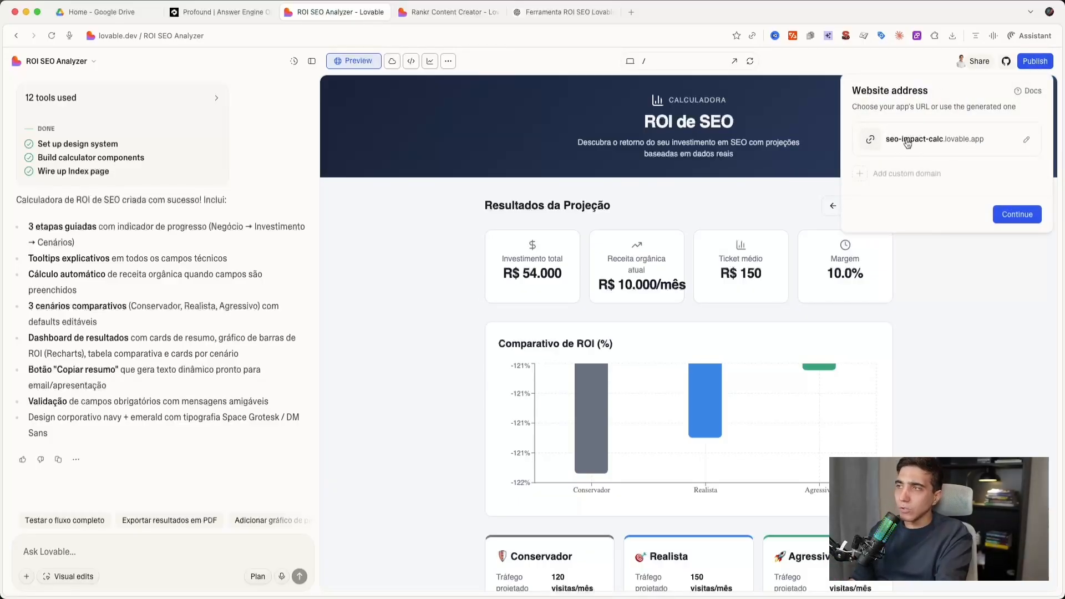
left_click(1021, 210)
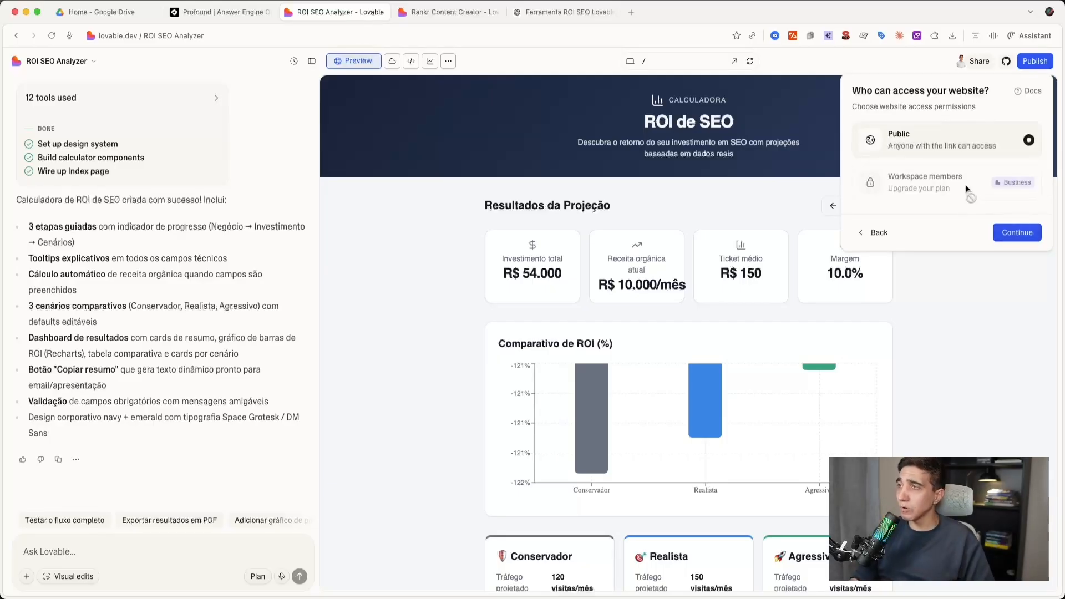
left_click(1025, 236)
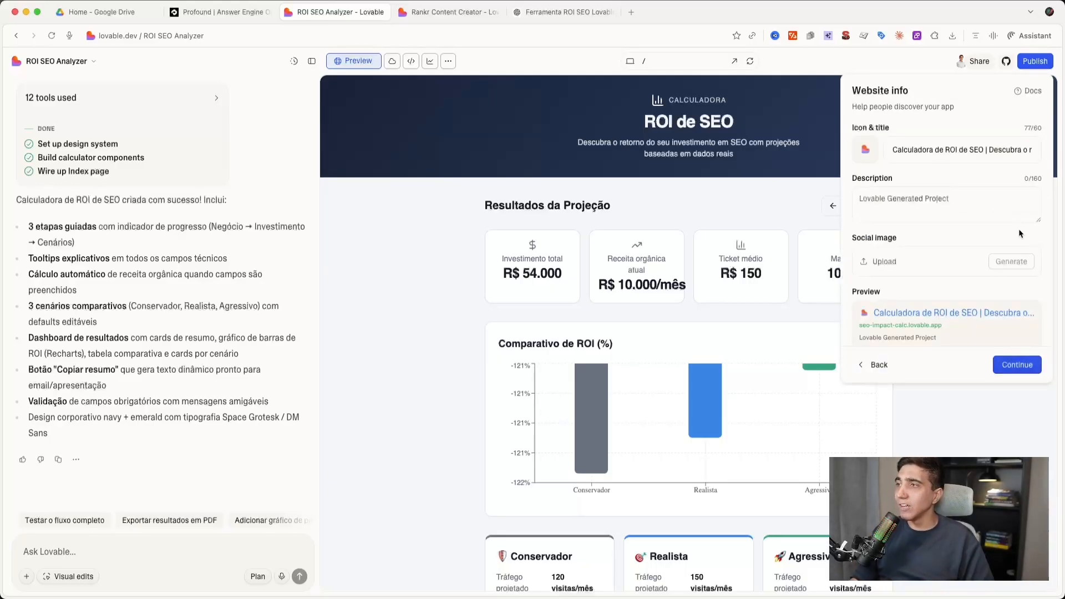
left_click(1016, 366)
left_click(1016, 316)
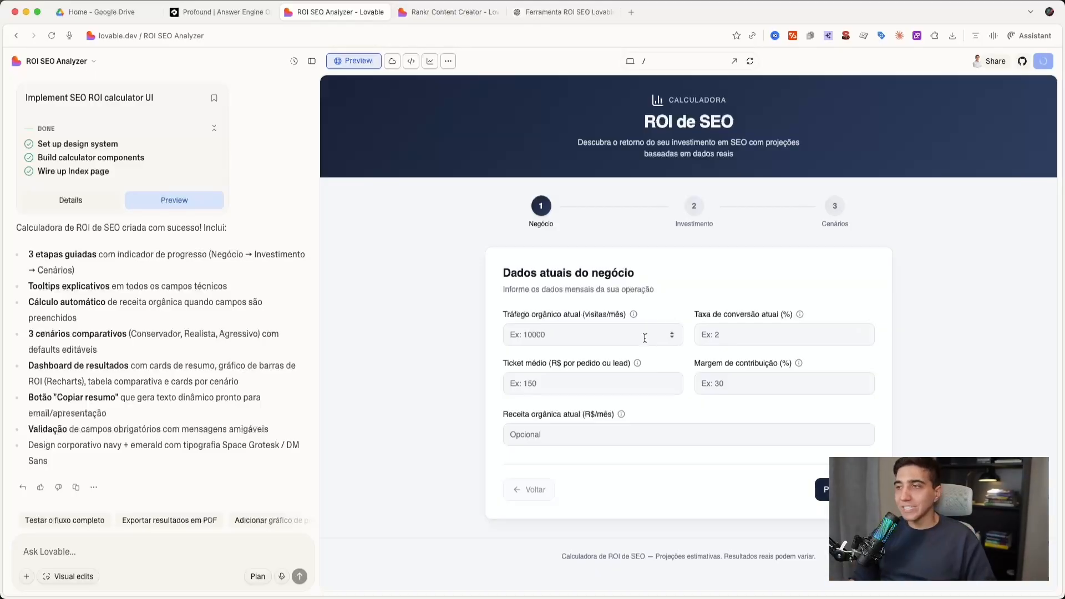
- Browse the suggested follow-ups and put the "Exportar resultados em PDF" suggestion into the chat prompt
left_click(93, 548)
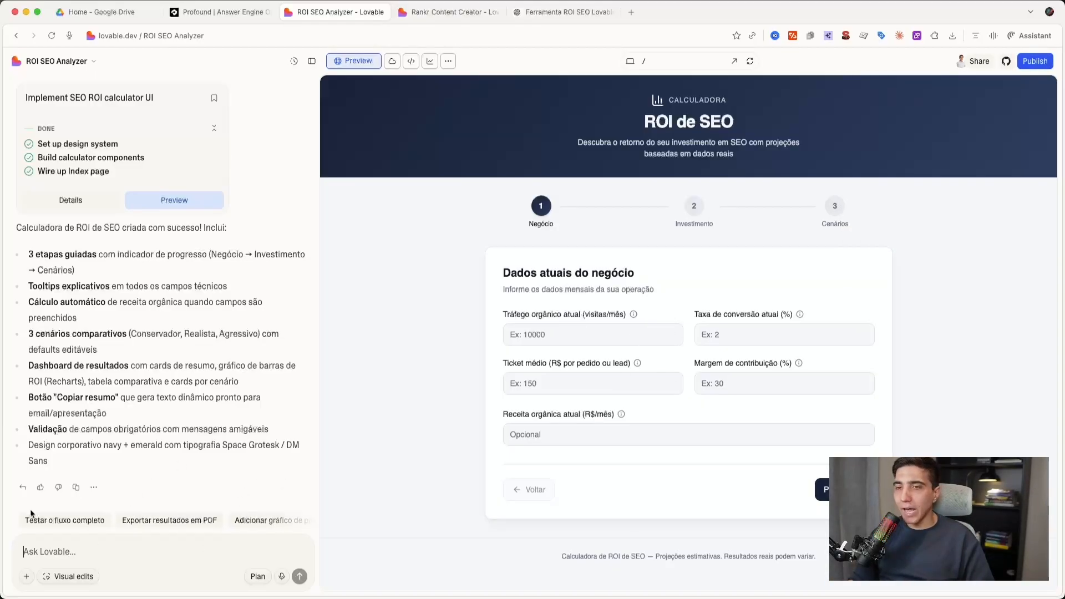
scroll(67, 522, "right", 4)
scroll(73, 525, "left", 3)
scroll(135, 523, "right", 3)
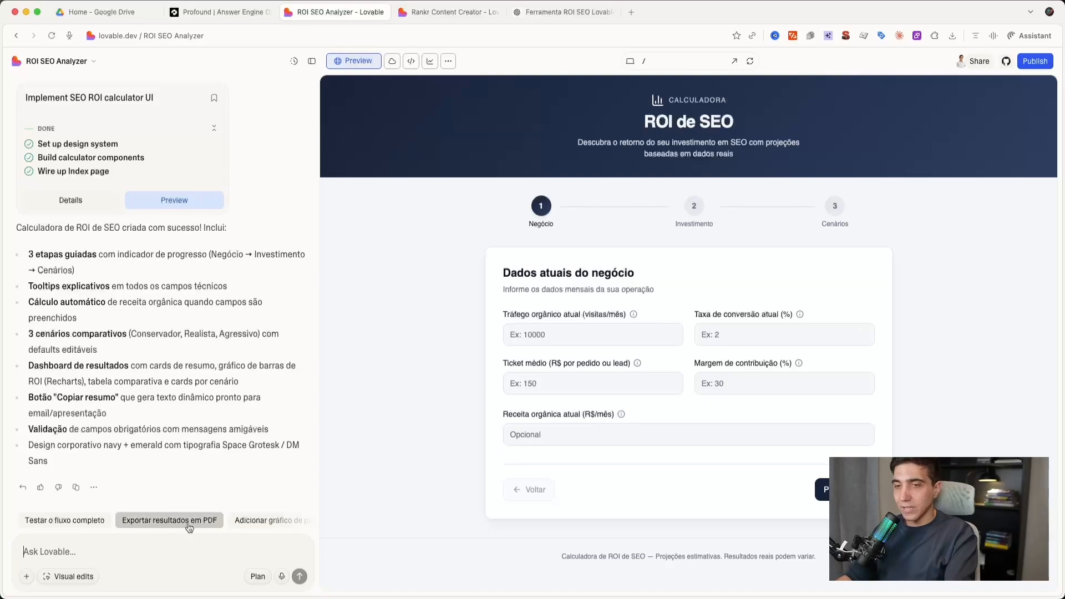
scroll(170, 531, "right", 2)
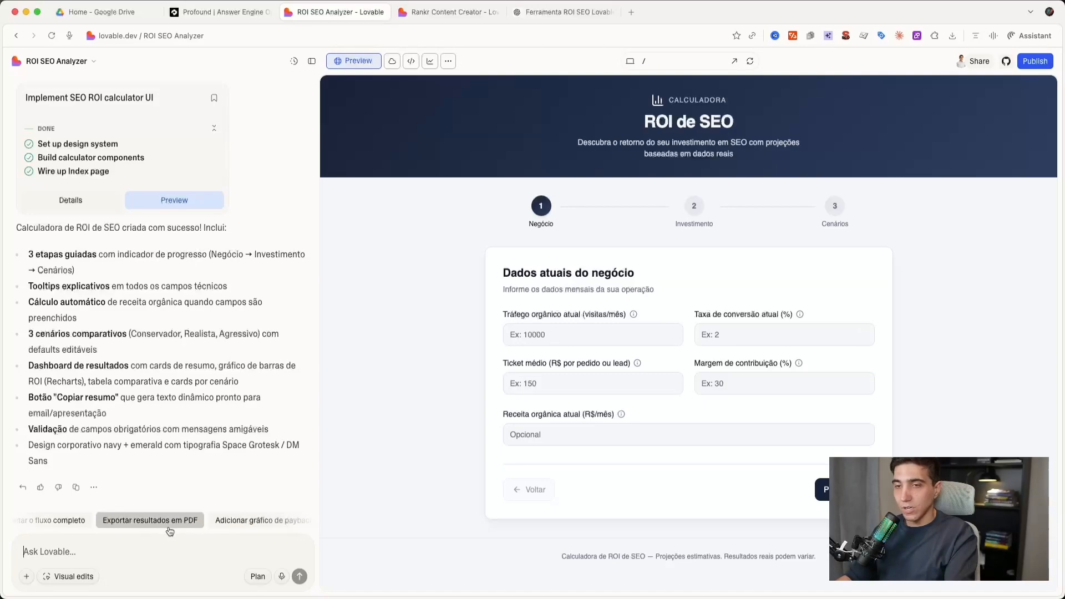
left_click(133, 524)
left_click_drag(29, 542, 188, 544)
left_click(122, 544)
left_click(189, 544)
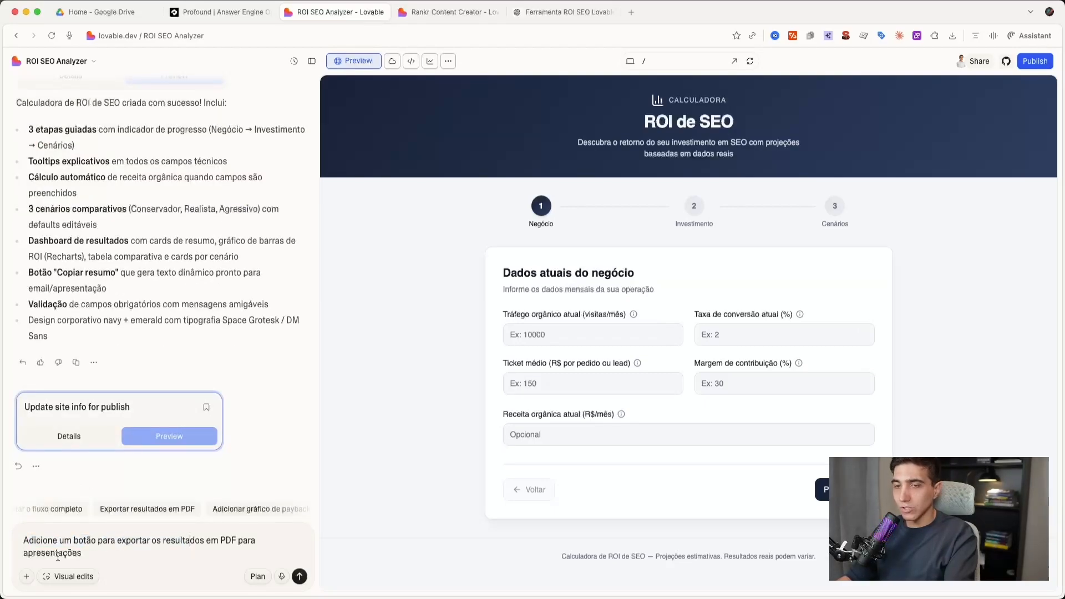
- Extend the PDF export prompt with "guarde os resultados que foram gerado (até 5 resultados) com data de geração e os matenham acessíveis na Home" and send it
mouse_move(305, 593)
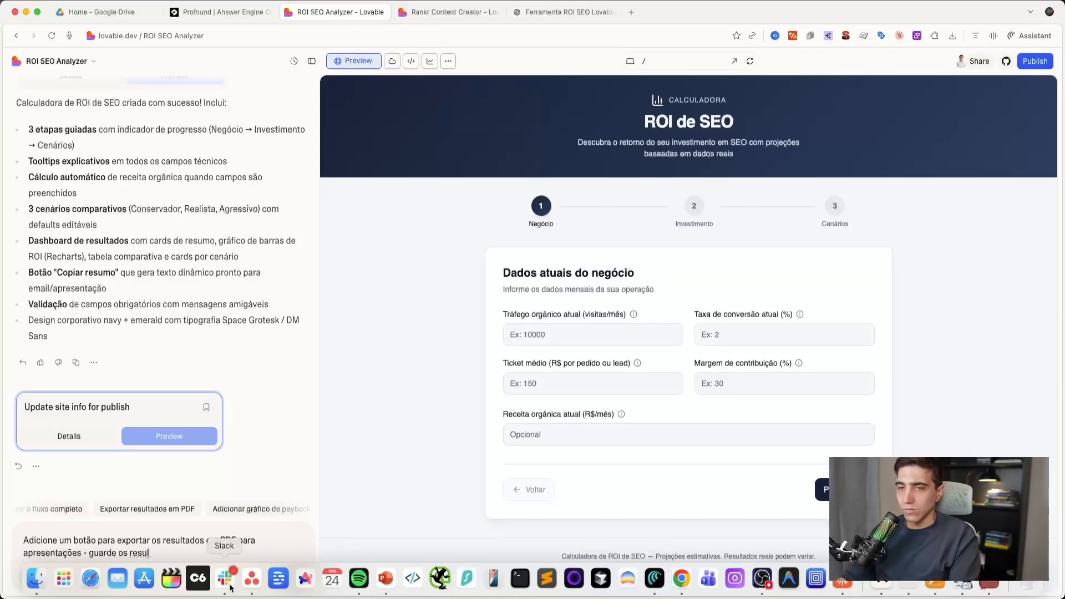
key("BackSpace")
key("BackSpace")
key("BackSpace")
key("BackSpace")
key("BackSpace")
key("BackSpace")
key("BackSpace")
key("BackSpace")
key("BackSpace")
key("BackSpace")
key("BackSpace")
key("BackSpace")
key("BackSpace")
key("BackSpace")
key("BackSpace")
key("BackSpace")
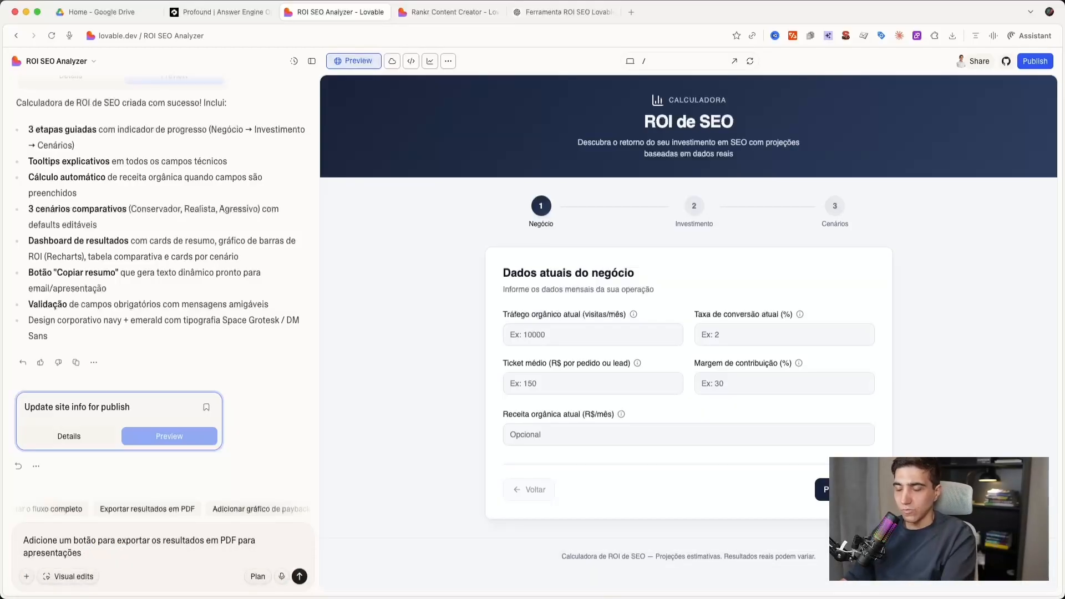
key("shift+Return")
key("shift+Return")
type("guarde os resultados que foram gerado (até 5 resultados) com data de g")
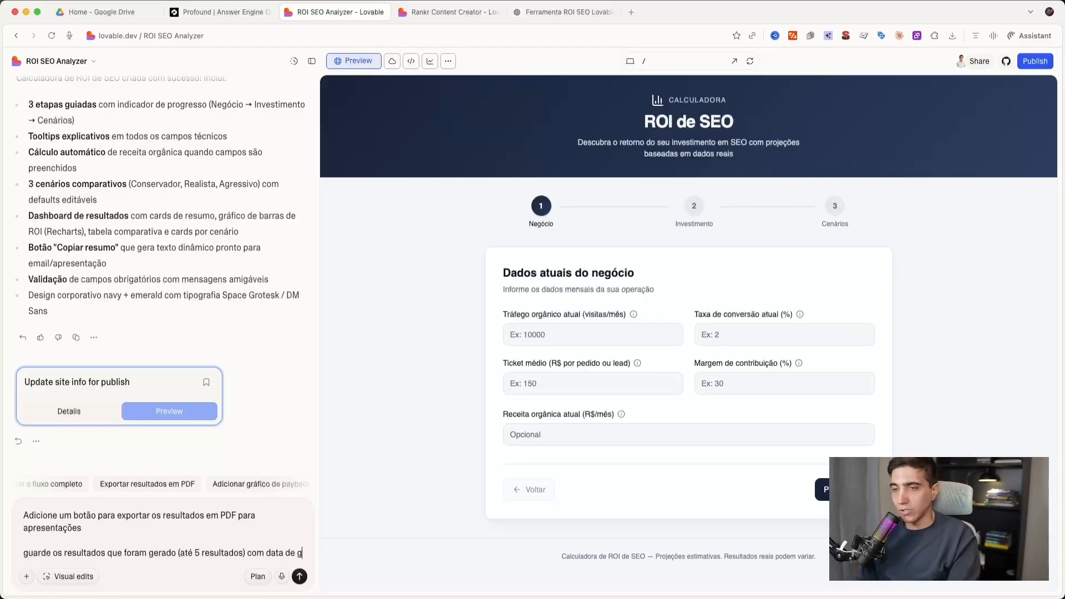
type("eraçnao")
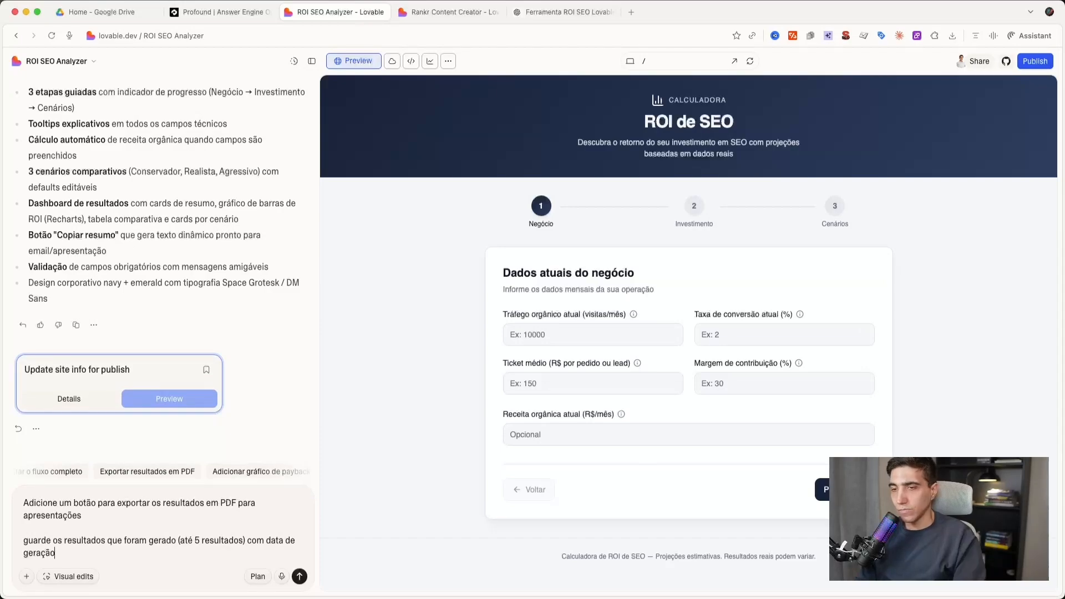
type(" e os matenham ac")
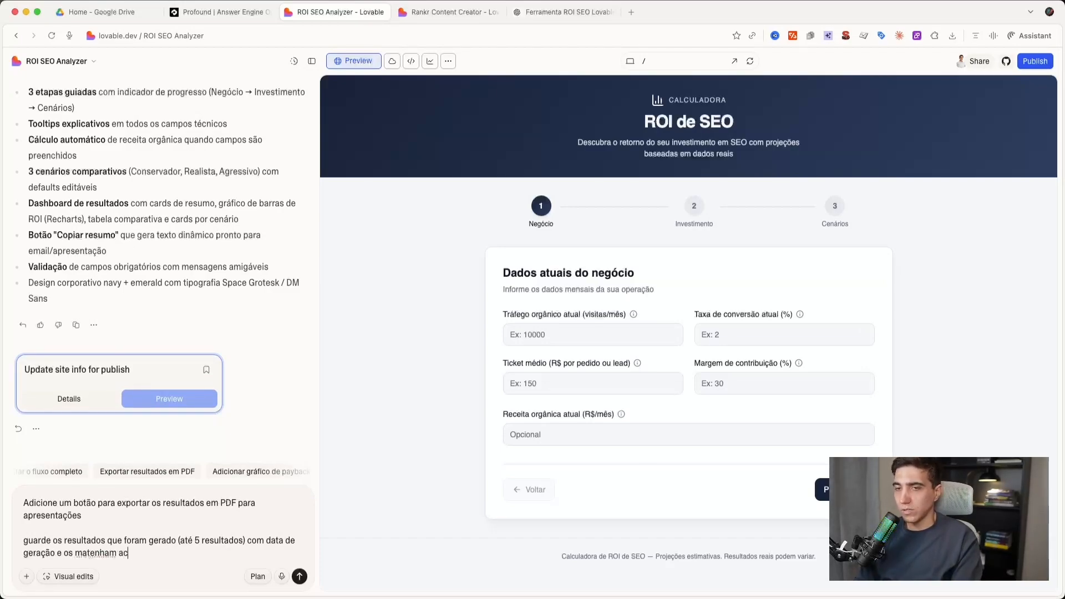
type("ome")
key("Return")
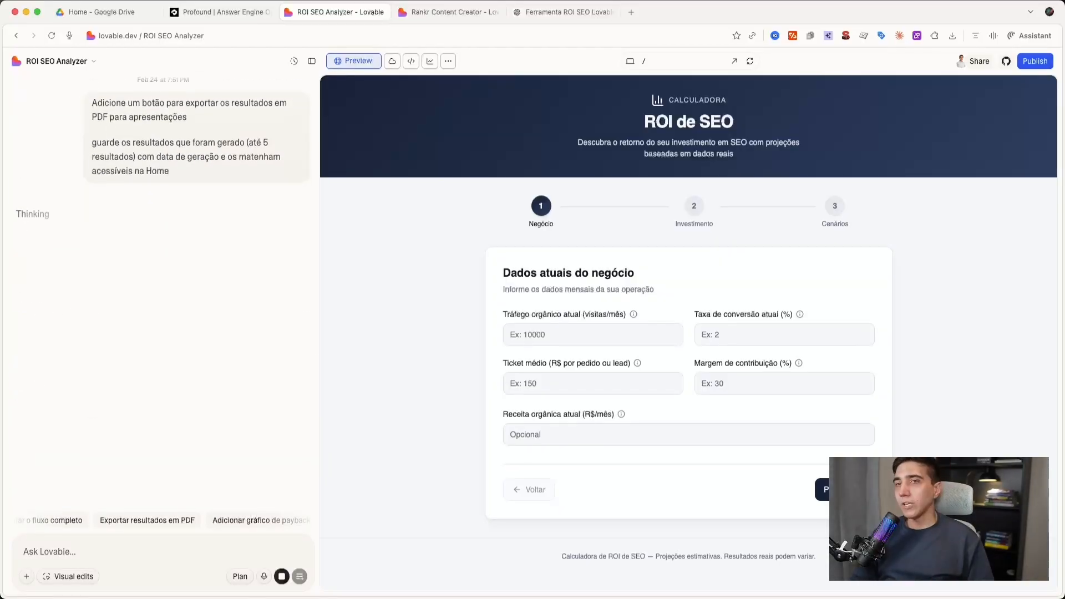
- Review the submitted request for PDF export and saved results, and follow the build's task progress
scroll(139, 215, "up", 2)
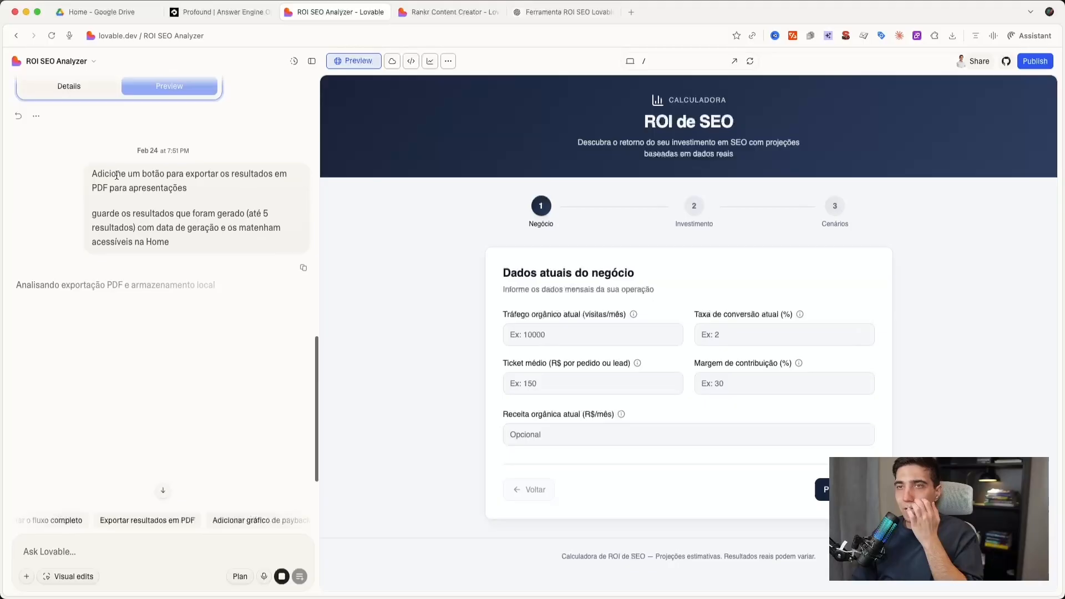
left_click_drag(188, 188, 90, 173)
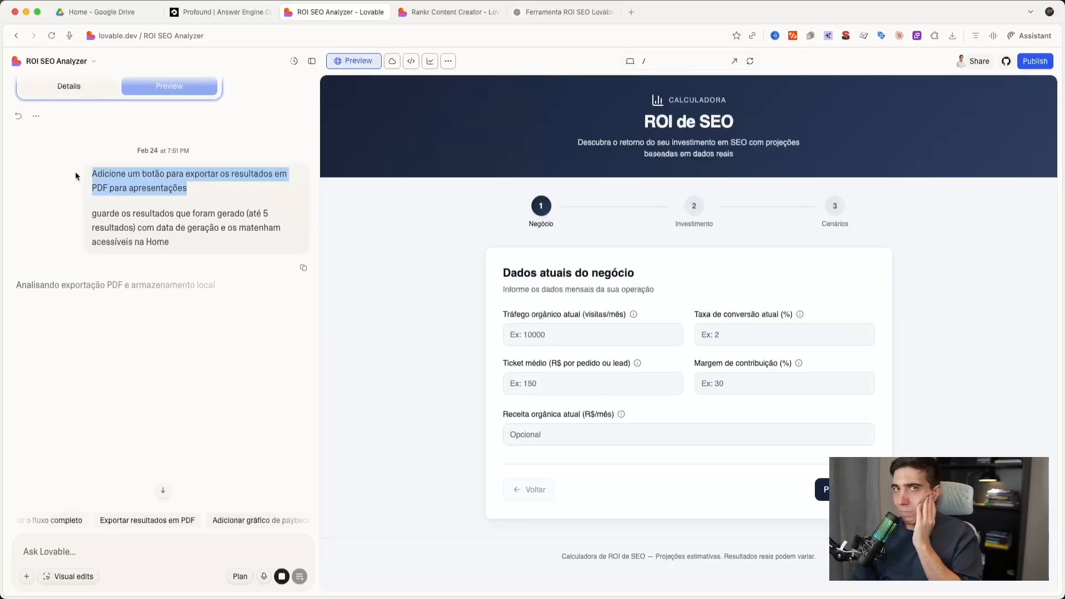
left_click(118, 181)
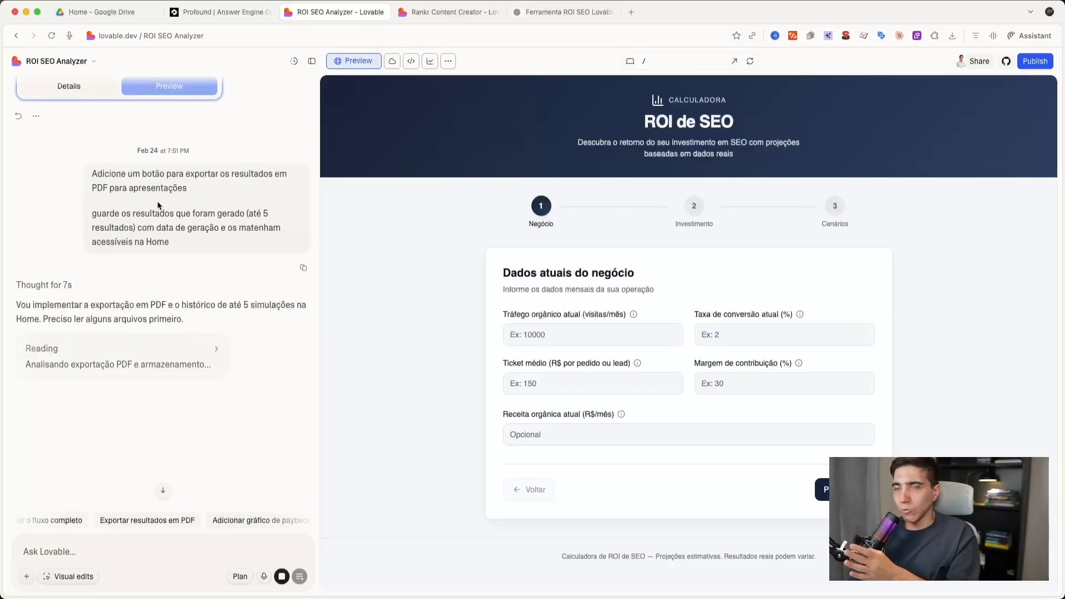
left_click_drag(91, 213, 189, 223)
left_click(188, 223)
left_click_drag(94, 214, 231, 216)
left_click(231, 216)
left_click_drag(93, 214, 254, 228)
left_click(254, 228)
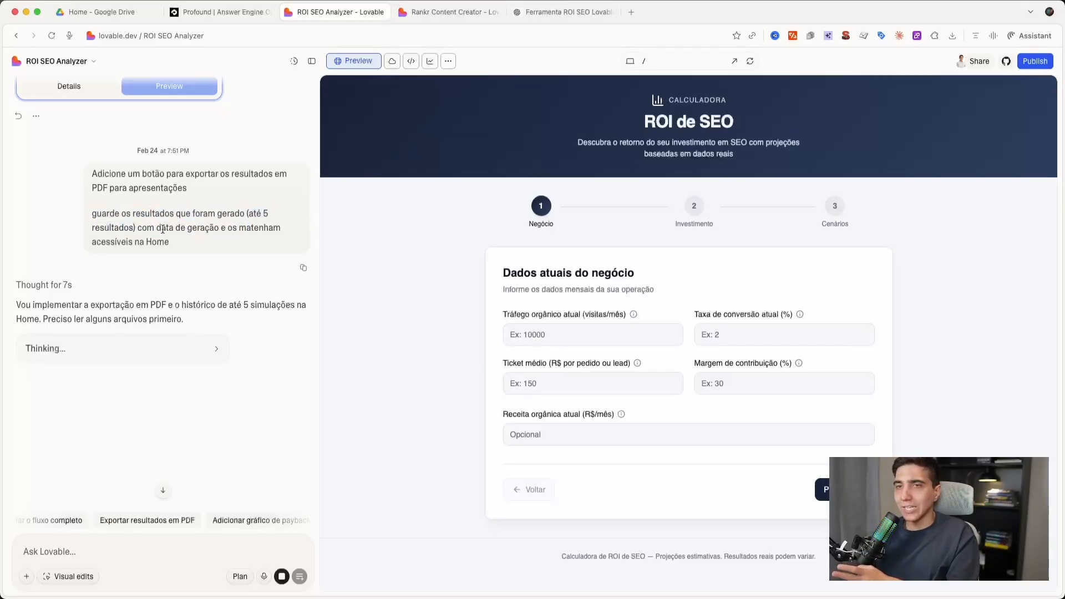
left_click(245, 231)
left_click_drag(117, 230, 64, 230)
left_click(64, 229)
scroll(140, 277, "down", 1)
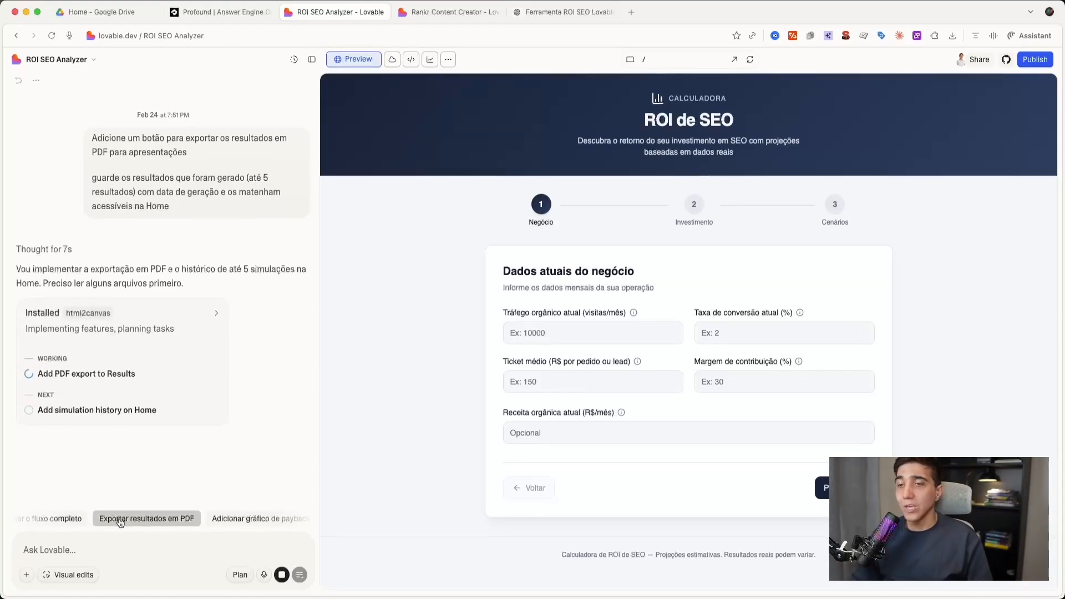
scroll(119, 448, "down", 2)
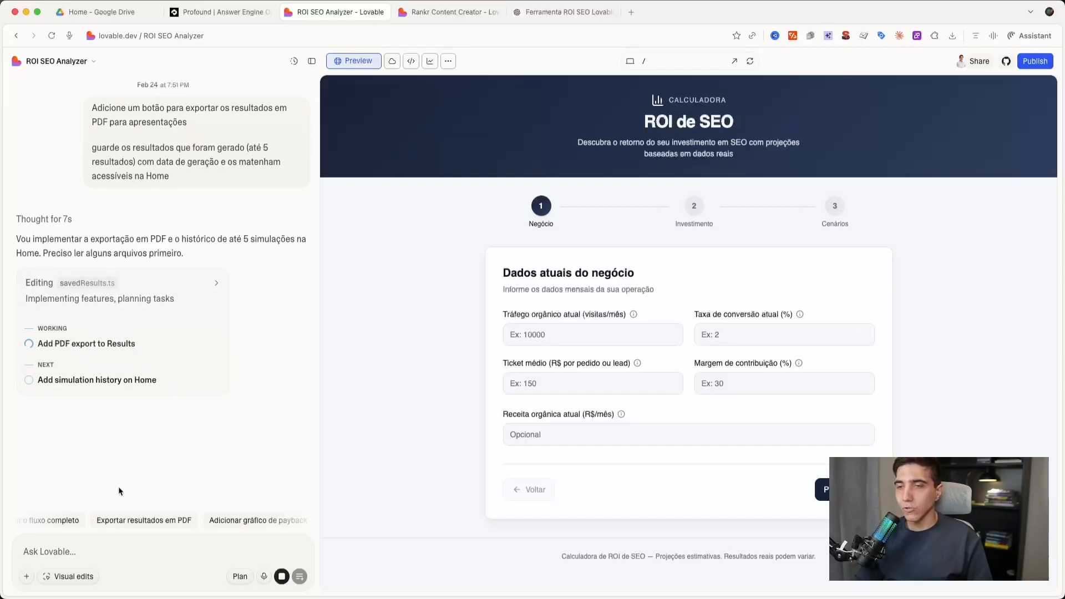
- Put the "Compartilhar simulação via link" suggestion into the chat prompt and queue it behind the running build
left_click(122, 550)
scroll(189, 527, "right", 2)
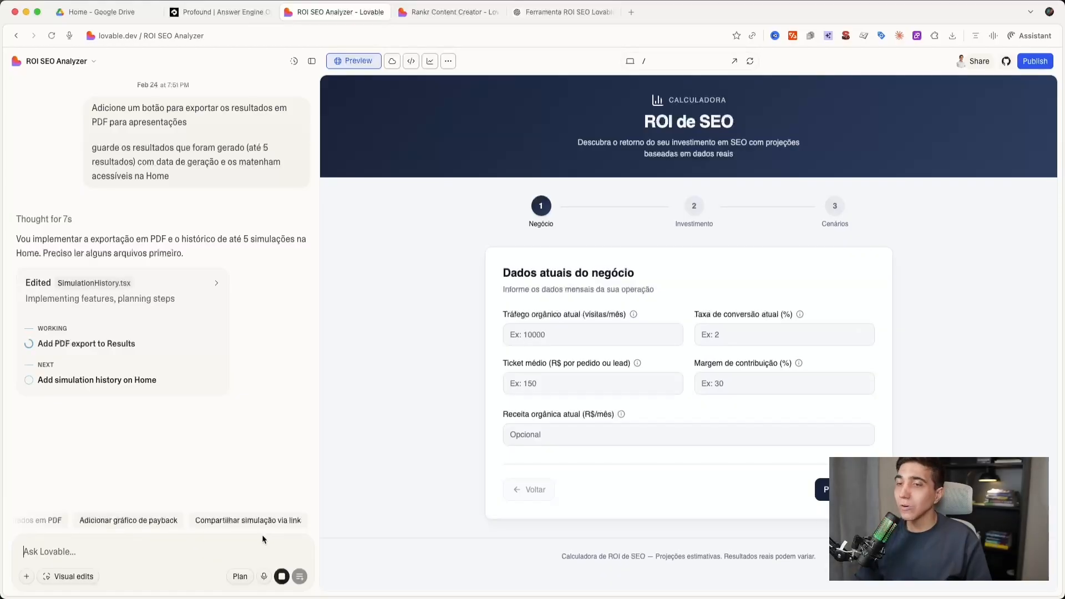
left_click(248, 519)
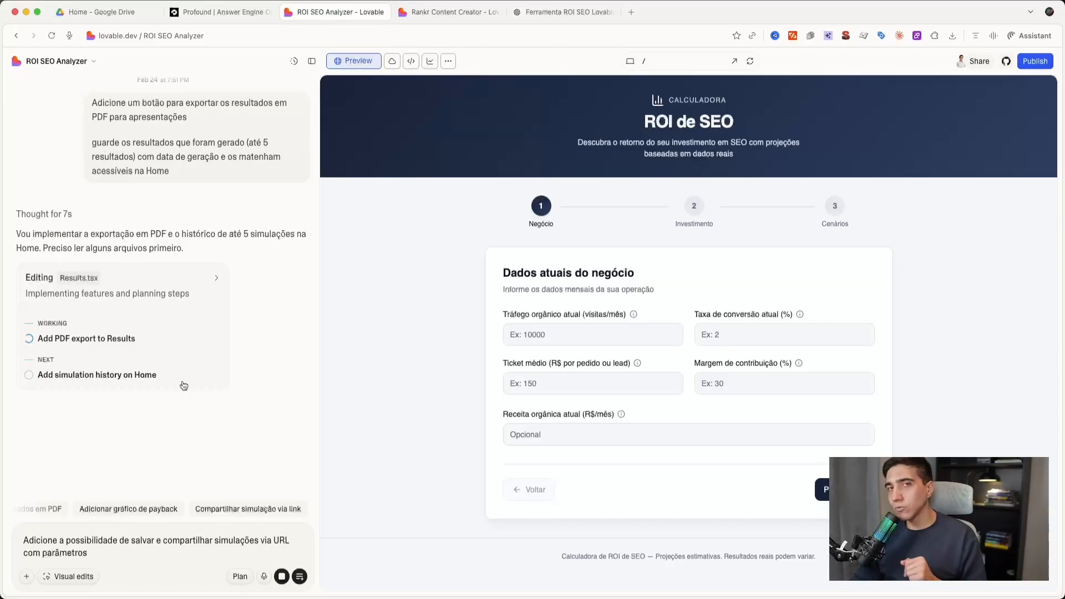
left_click_drag(37, 542, 268, 541)
left_click(175, 541)
left_click(295, 548)
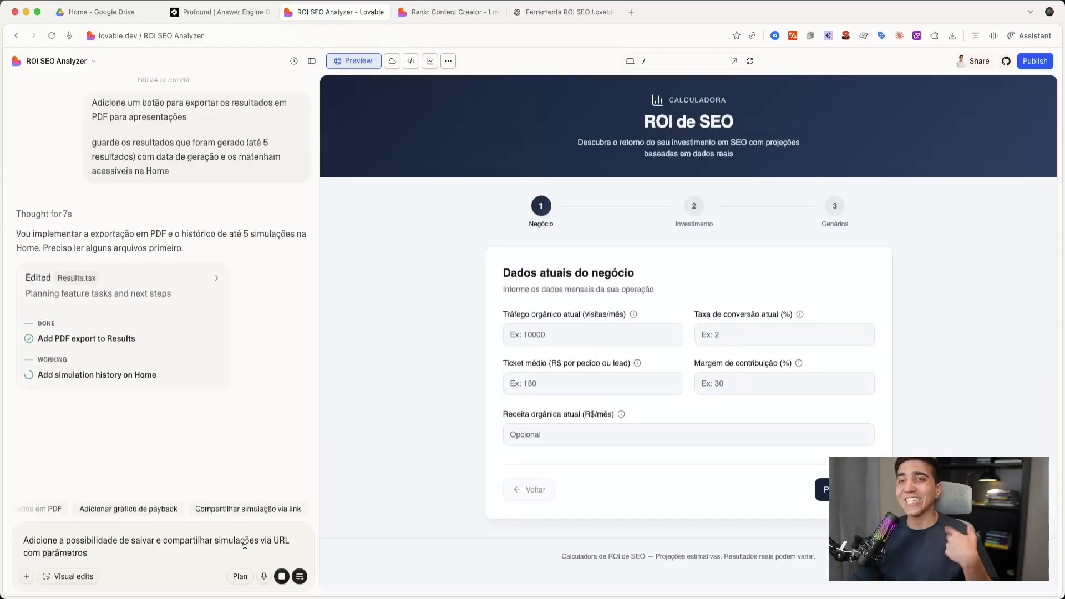
left_click(300, 577)
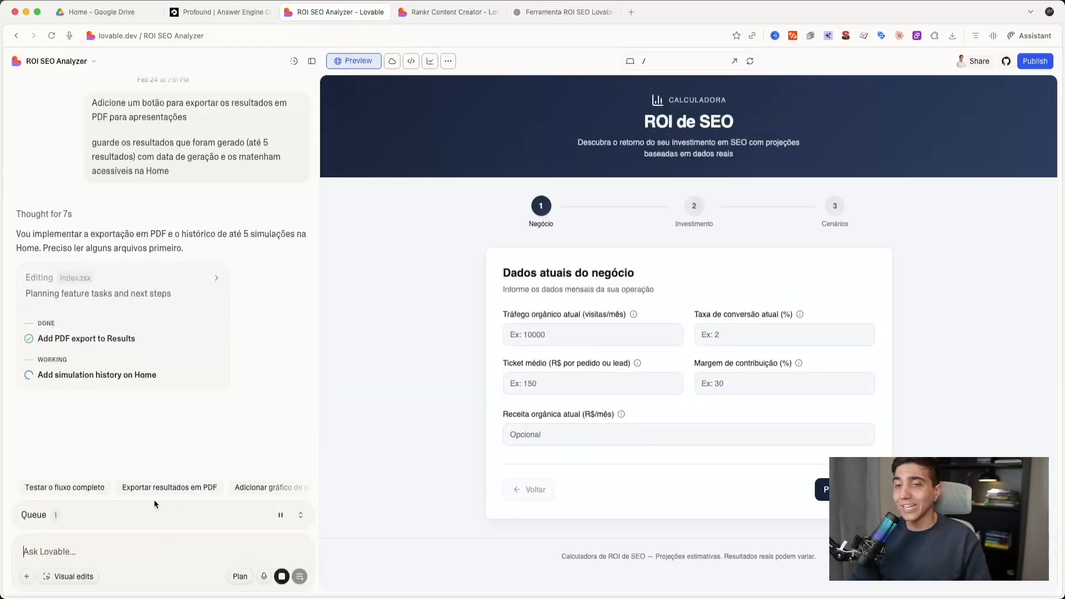
- Inspect the queued request in the prompt queue, collapse the queue and return to the ROI SEO Analyzer project
left_click(143, 519)
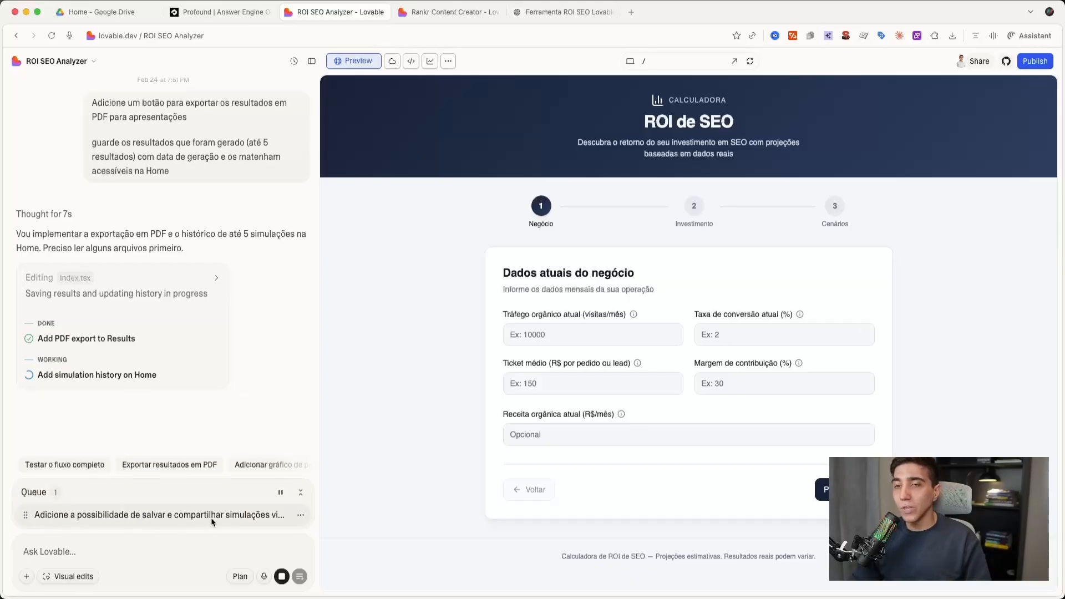
left_click(307, 492)
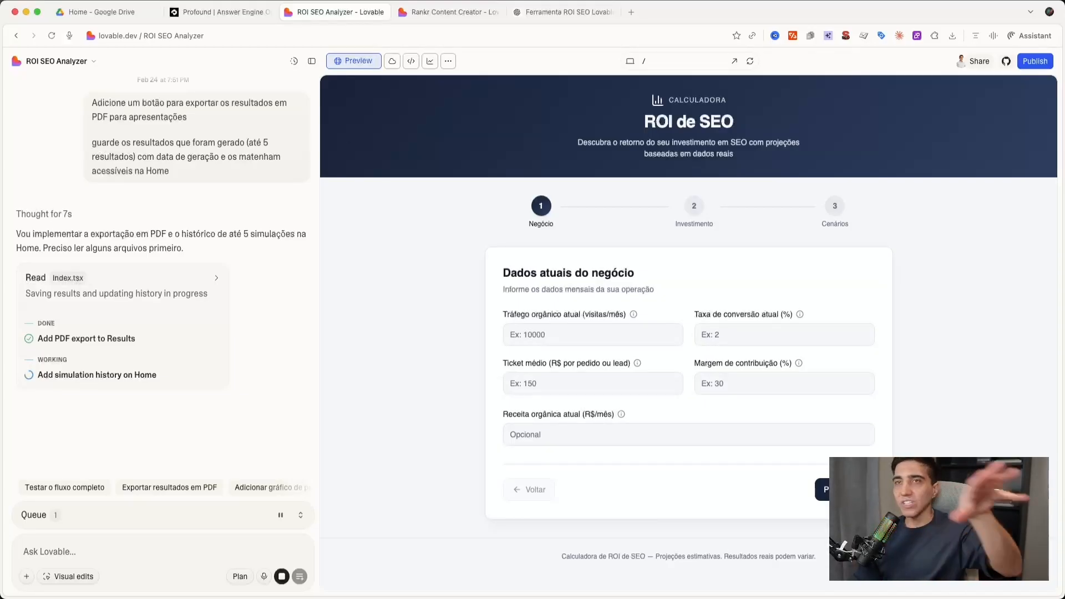
left_click(438, 20)
left_click(341, 12)
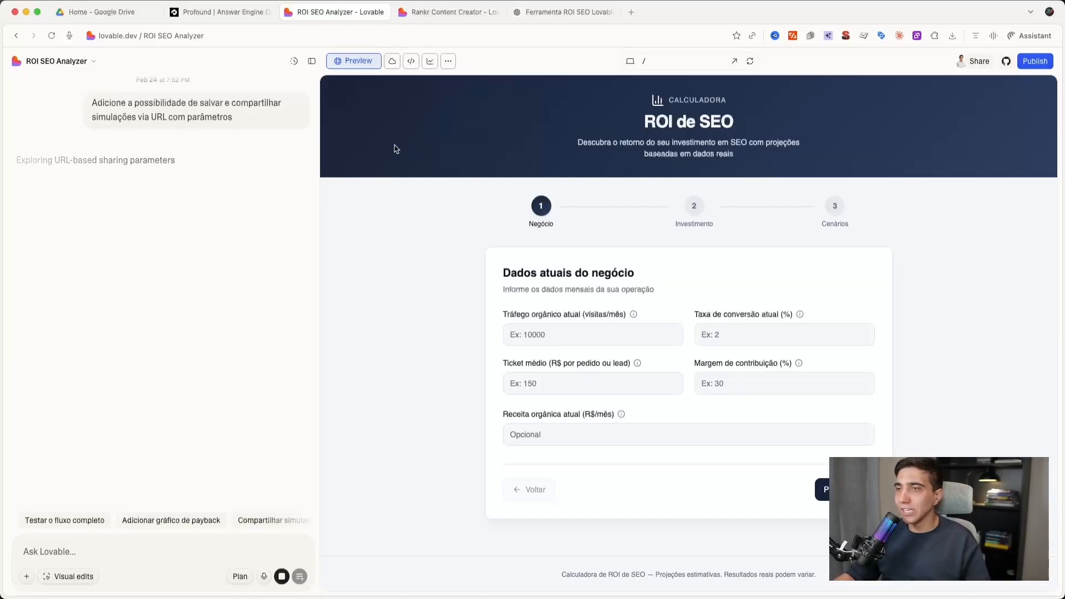
- Read the chat reply explaining the new URL-based sharing feature and its "Compartilhar link" button
left_click_drag(15, 190, 130, 184)
left_click(129, 183)
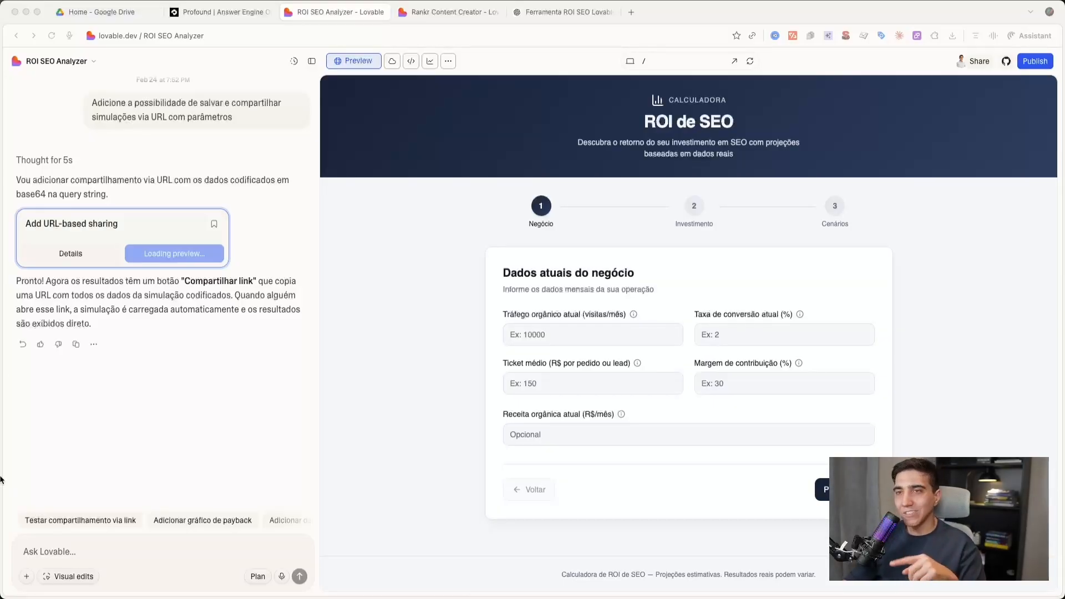
left_click_drag(44, 282, 254, 283)
left_click(166, 282)
left_click(254, 283)
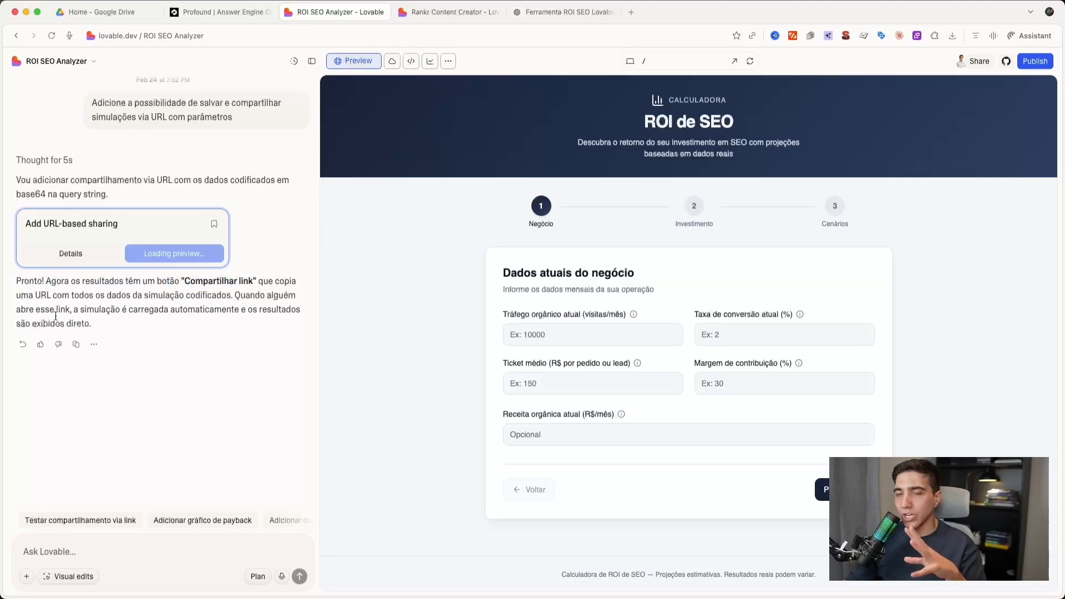
left_click_drag(51, 295, 299, 299)
left_click(114, 294)
left_click(214, 294)
left_click(299, 299)
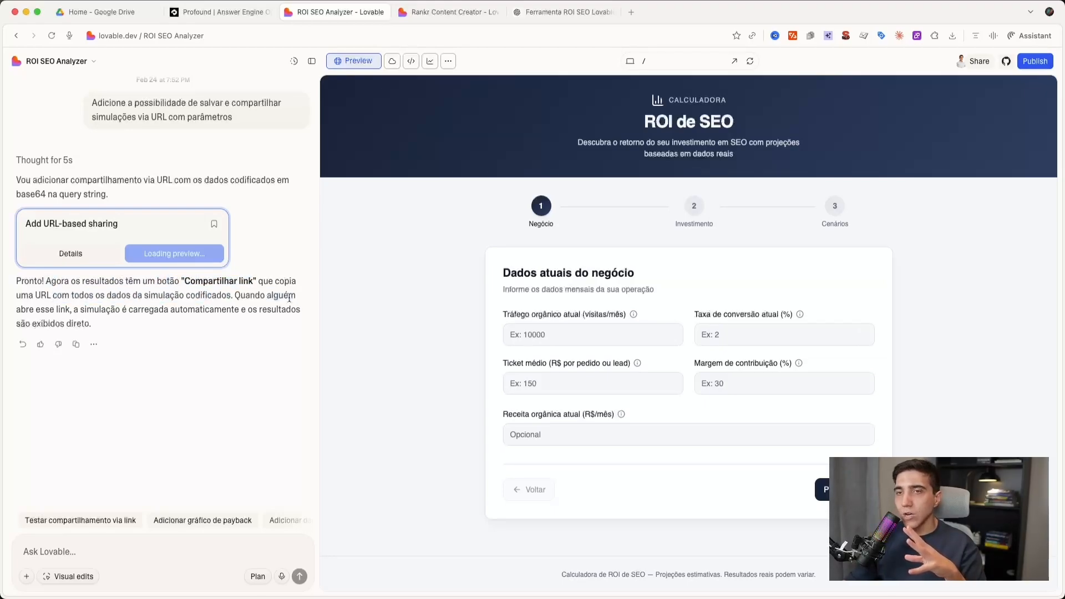
left_click_drag(23, 306, 158, 301)
left_click(159, 304)
left_click_drag(61, 316, 200, 311)
left_click(213, 312)
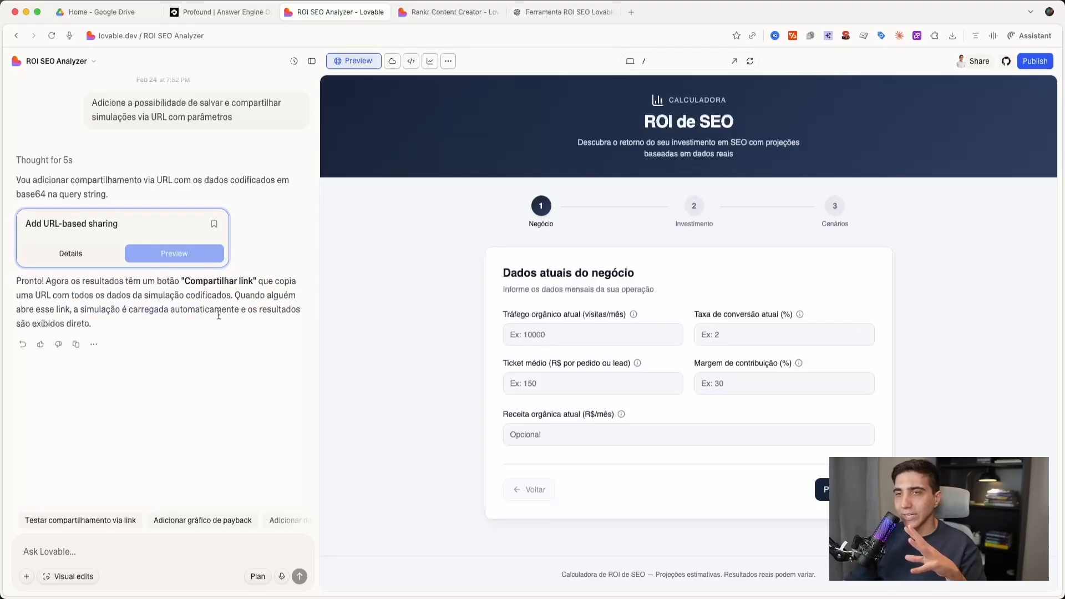
- Set organic traffic to 1000, conversion rate to 10, average ticket to 160, margin to 20 and organic revenue to 50000, and continue to Investimento
left_click(580, 328)
type("1000")
left_click(800, 314)
key("Tab")
type("10")
key("Tab")
key("Tab")
type("15")
type("0")
key("Tab")
key("Tab")
type("20")
left_click(574, 445)
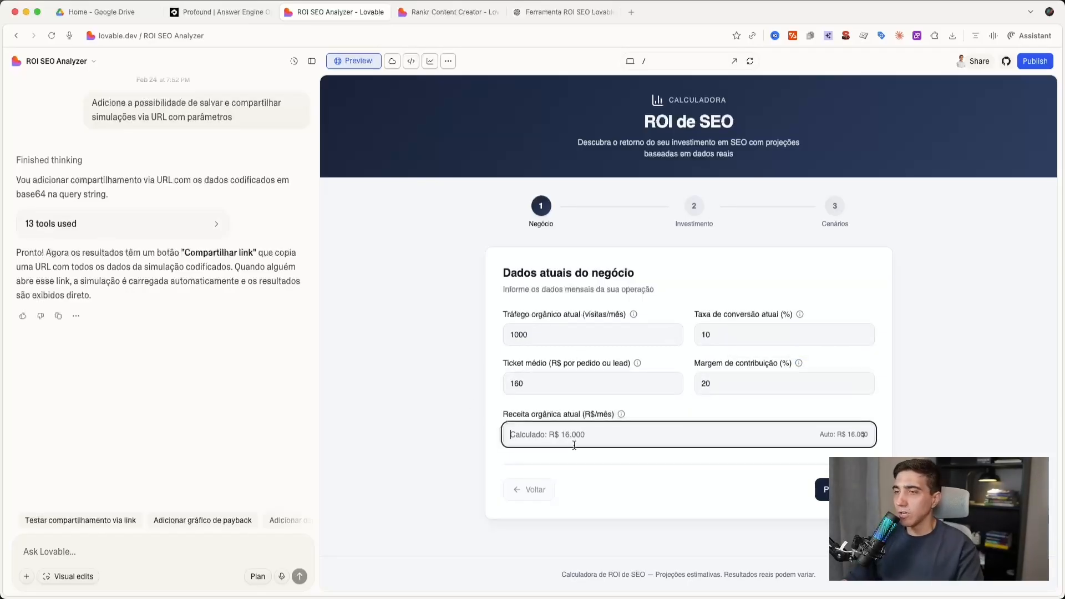
type("50000")
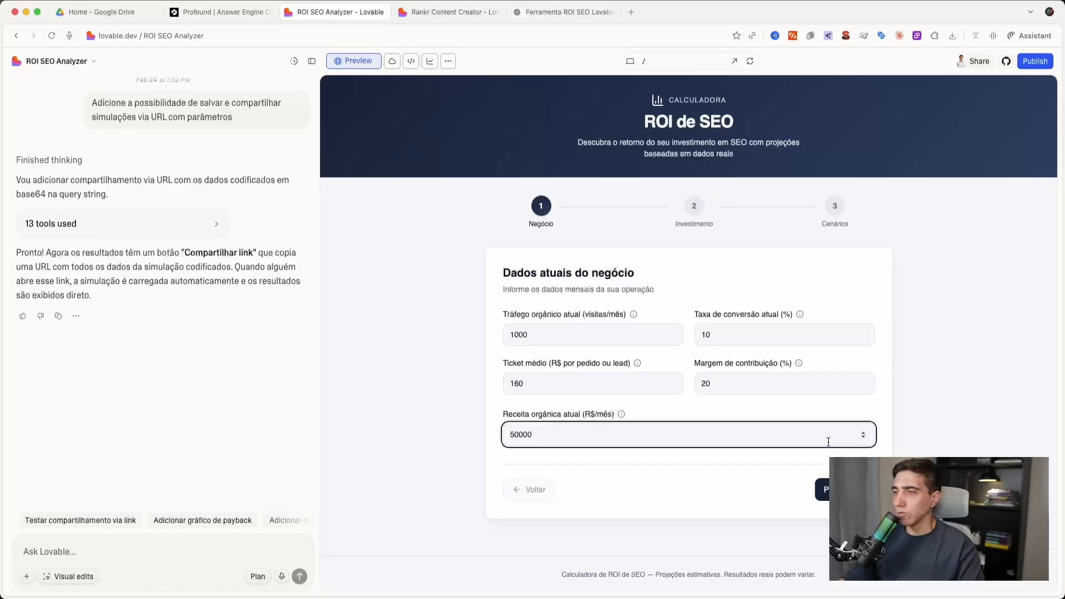
left_click(822, 489)
- Set the monthly agency investment to 5000, internal team cost to 1500 and SEO tools cost to 800, and continue to Cenários
left_click(598, 336)
type("600")
key("BackSpace")
key("BackSpace")
key("BackSpace")
type("500")
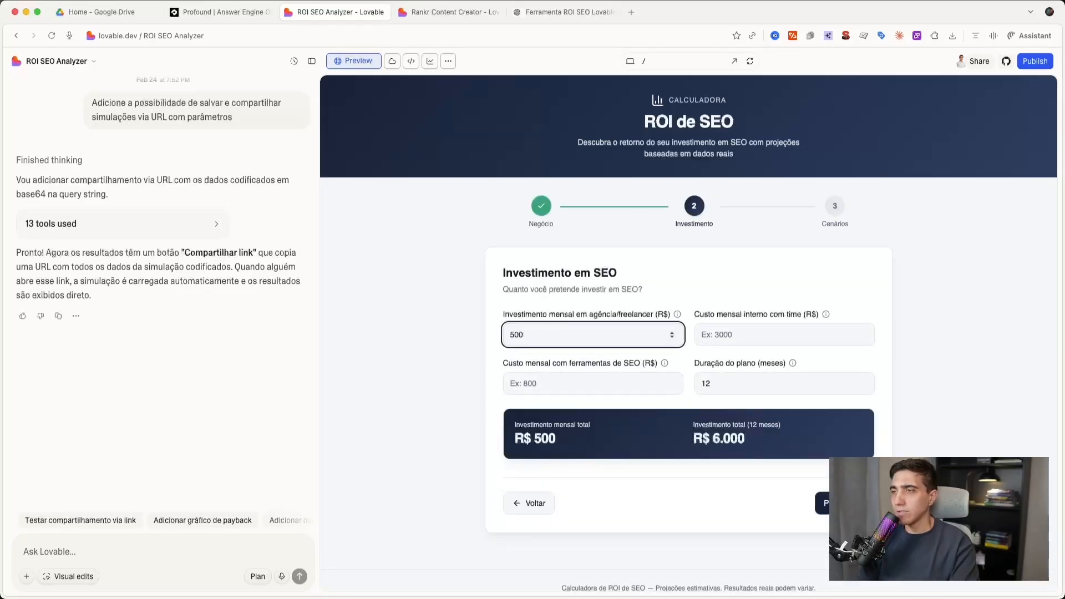
type("0")
left_click(788, 334)
type("1500")
mouse_move(664, 363)
key("Tab")
type("800")
key("Tab")
left_click(826, 505)
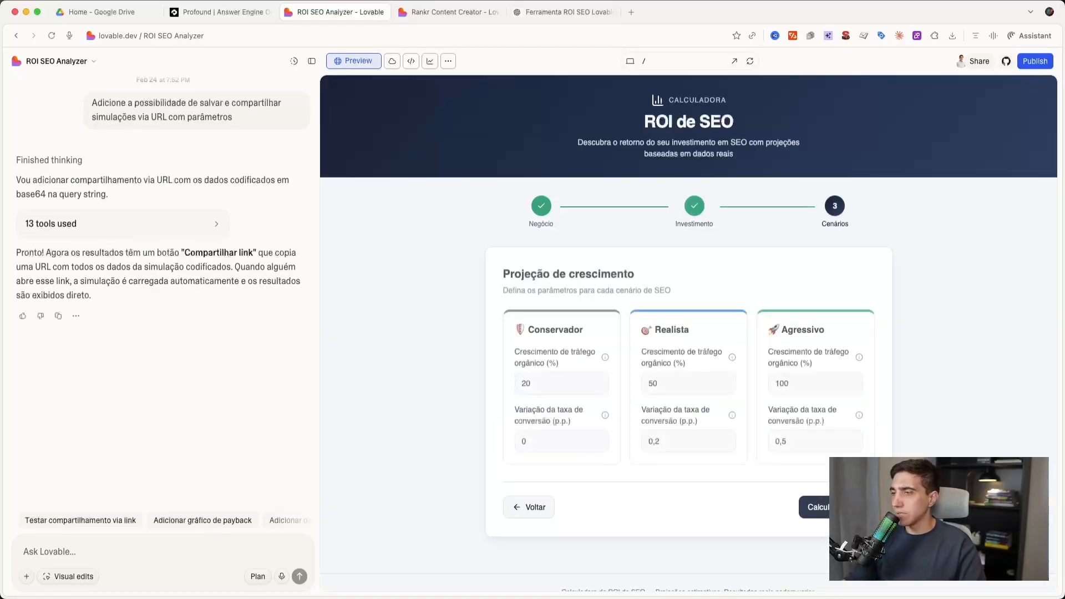
- Calculate the projection with the default scenario values and review the results down to the export and share options
left_click(820, 505)
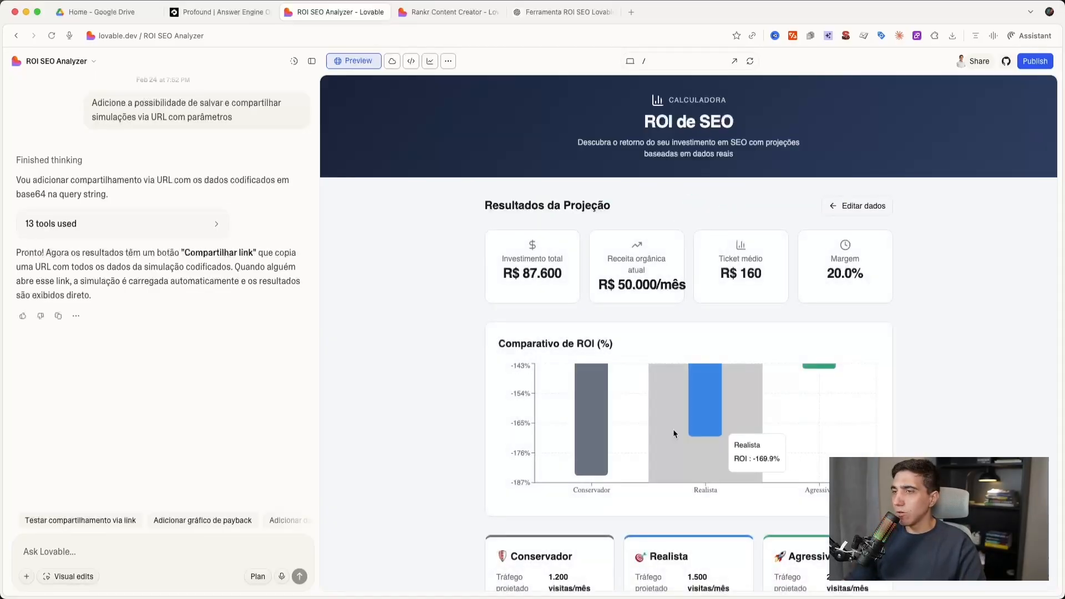
scroll(674, 428, "down", 3)
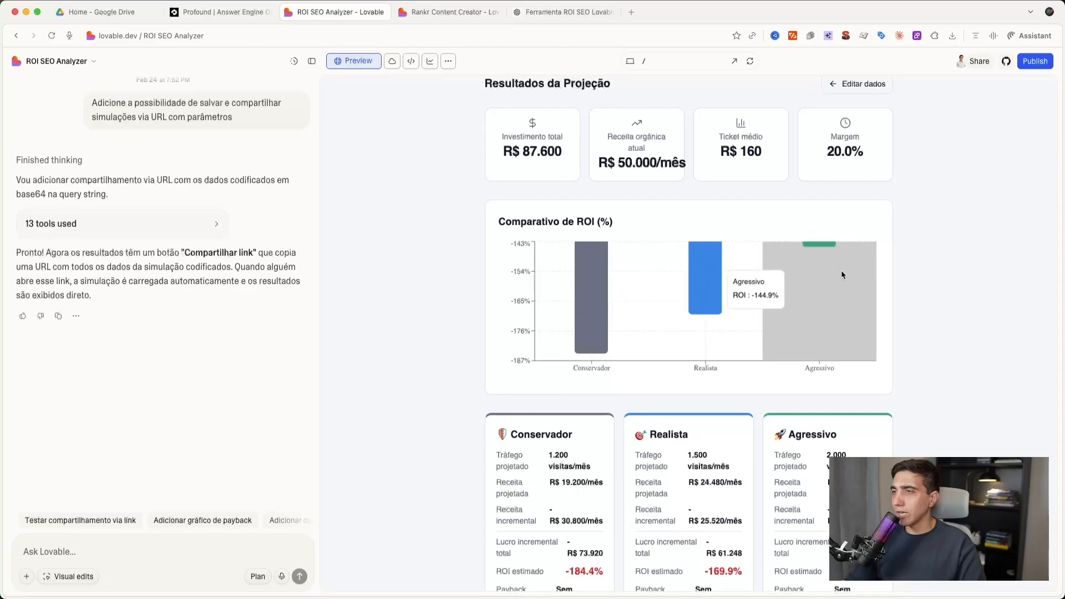
scroll(838, 272, "up", 3)
scroll(721, 305, "down", 10)
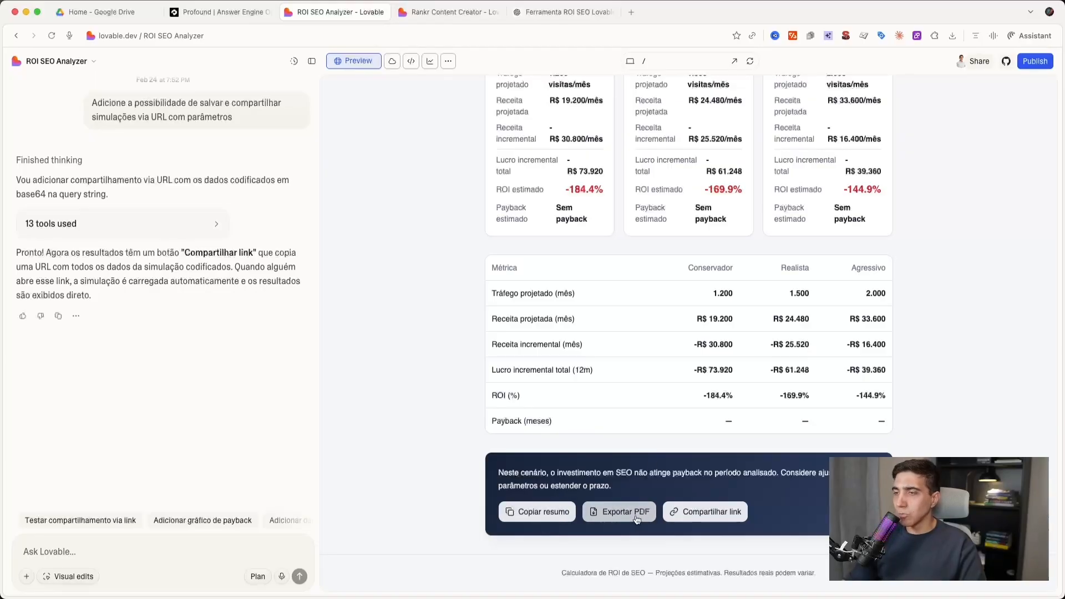
- Copy the simulation's share link, open it in a new browser tab and review the shared projection results
left_click(705, 515)
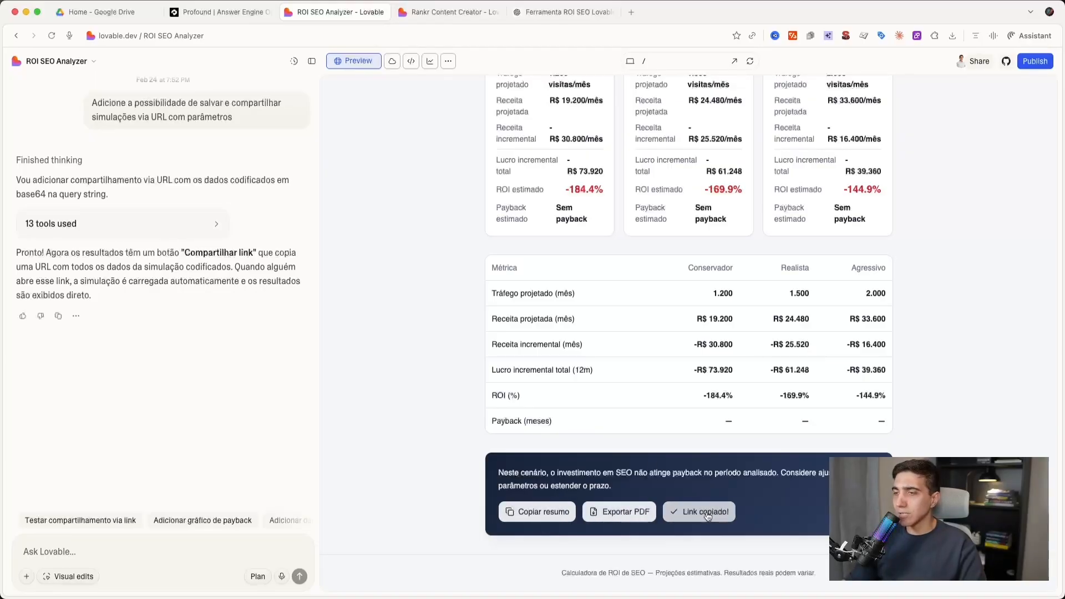
left_click(631, 12)
key("super+v")
key("Return")
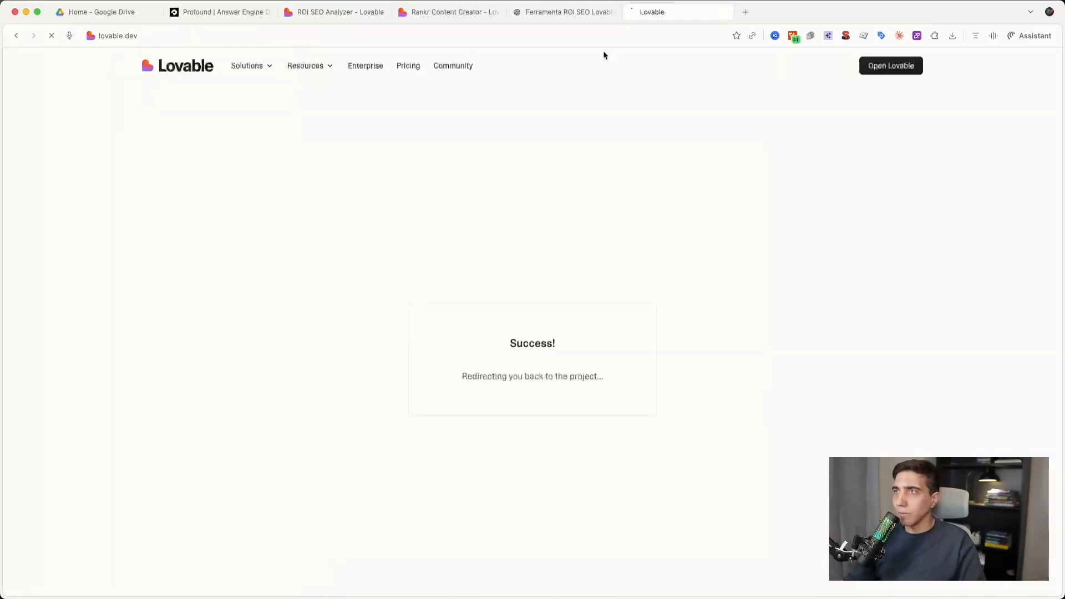
scroll(425, 425, "down", 5)
scroll(546, 289, "up", 4)
scroll(546, 289, "up", 2)
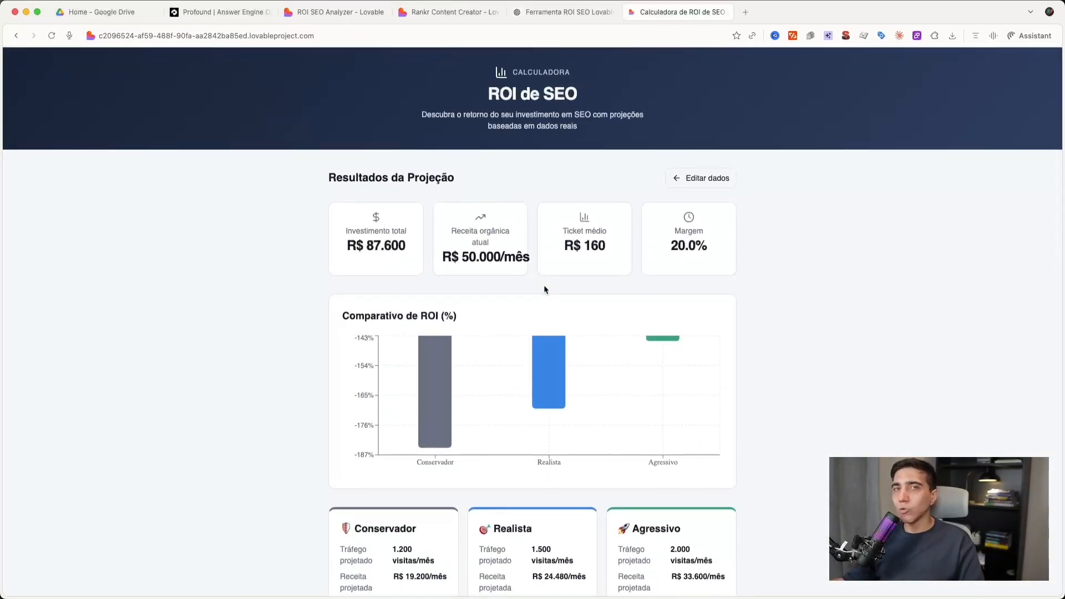
scroll(557, 276, "down", 10)
scroll(560, 272, "up", 10)
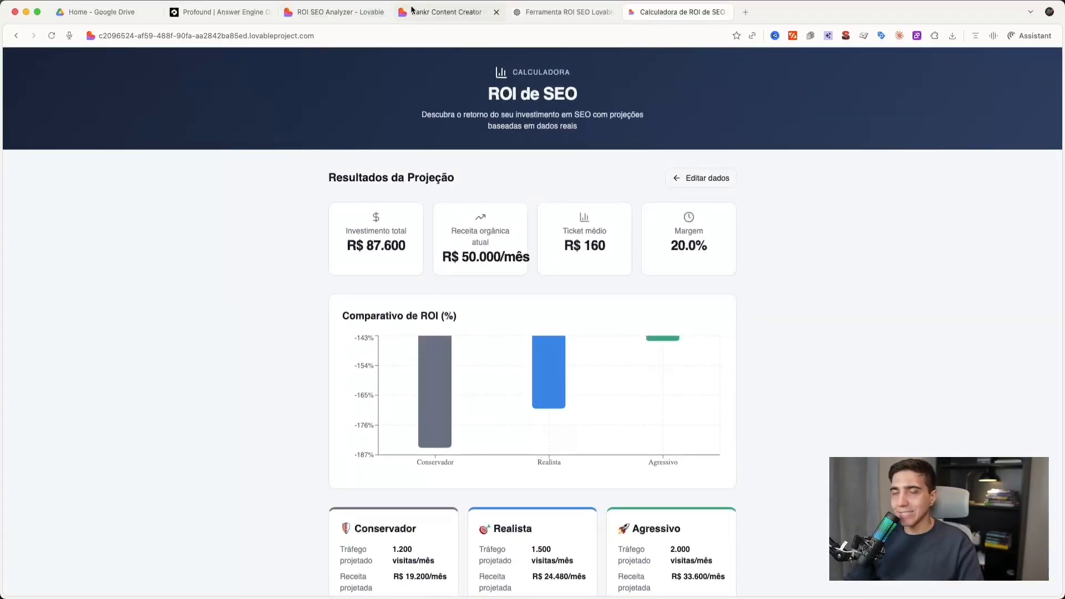
left_click(412, 11)
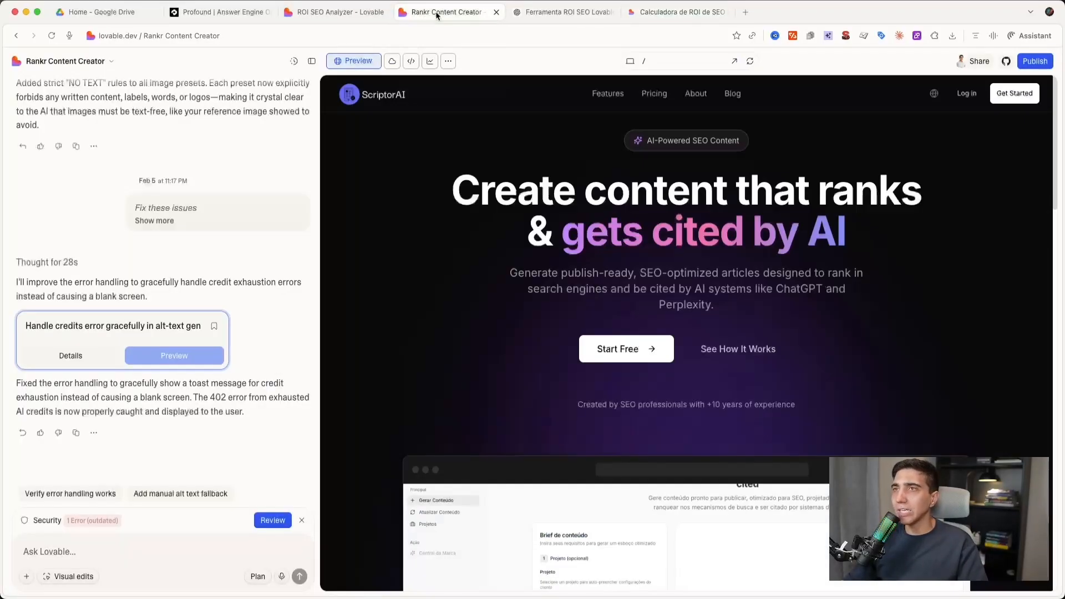
- Return to the ROI SEO Analyzer project, export the projection results as a PDF, and open roi-seo-projecao.pdf to review it
left_click(336, 12)
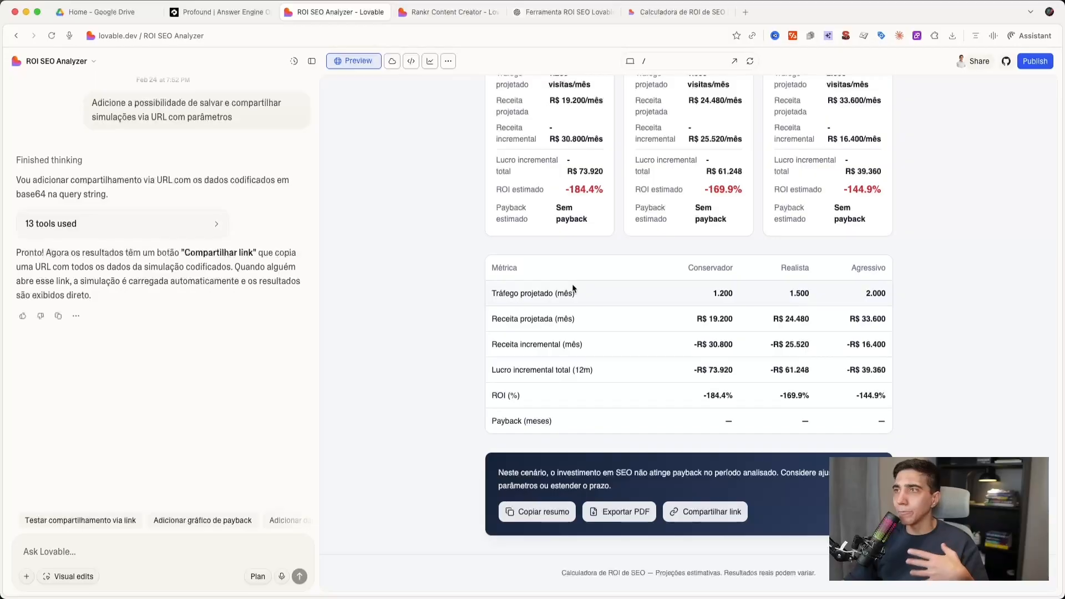
scroll(573, 288, "up", 10)
scroll(573, 288, "down", 10)
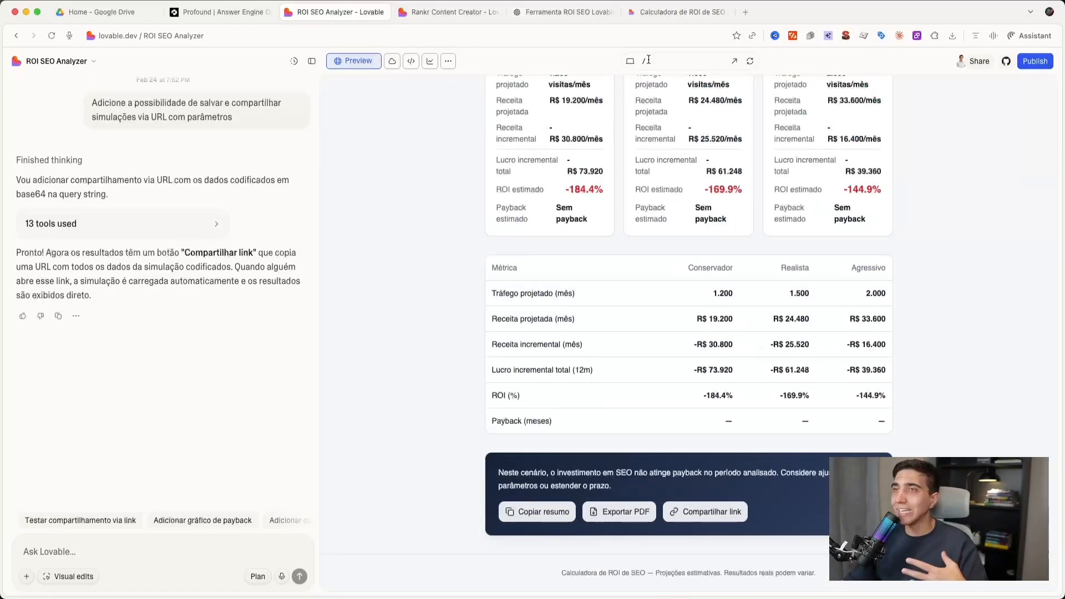
left_click(628, 512)
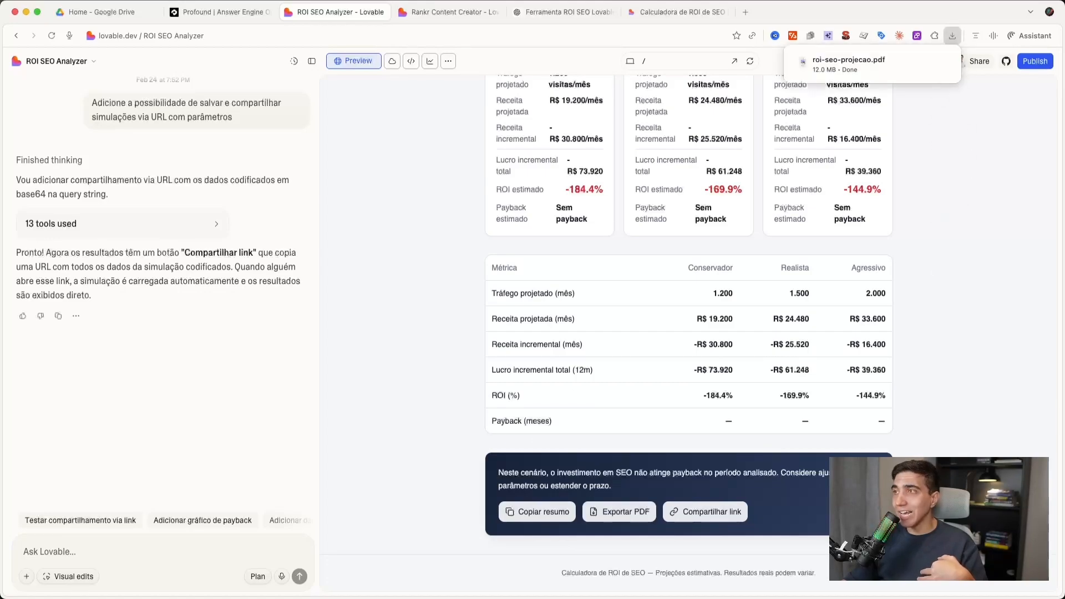
left_click(849, 62)
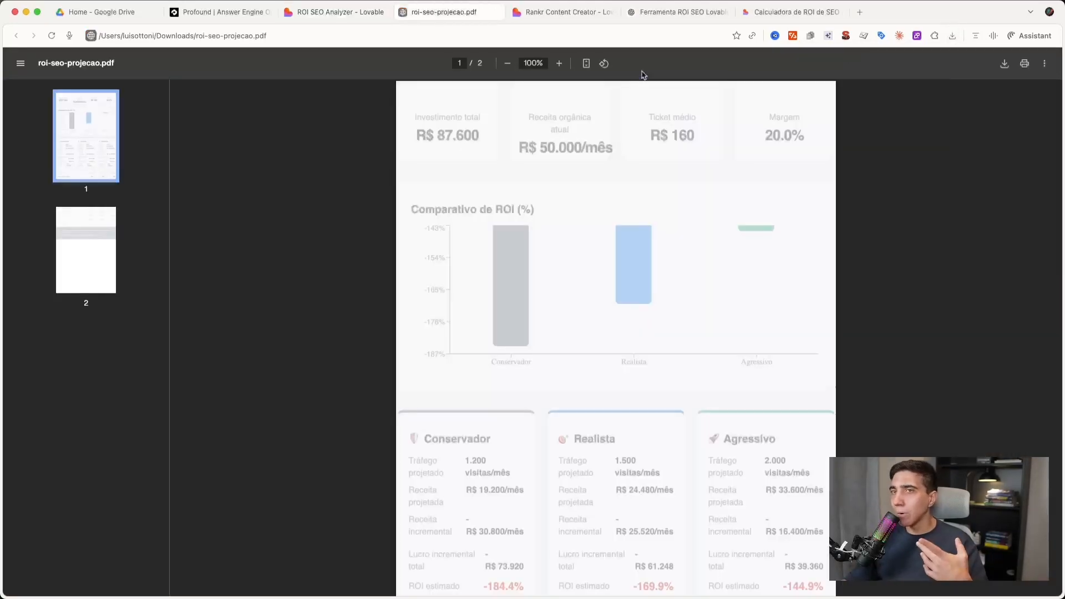
scroll(599, 258, "down", 10)
scroll(598, 256, "up", 10)
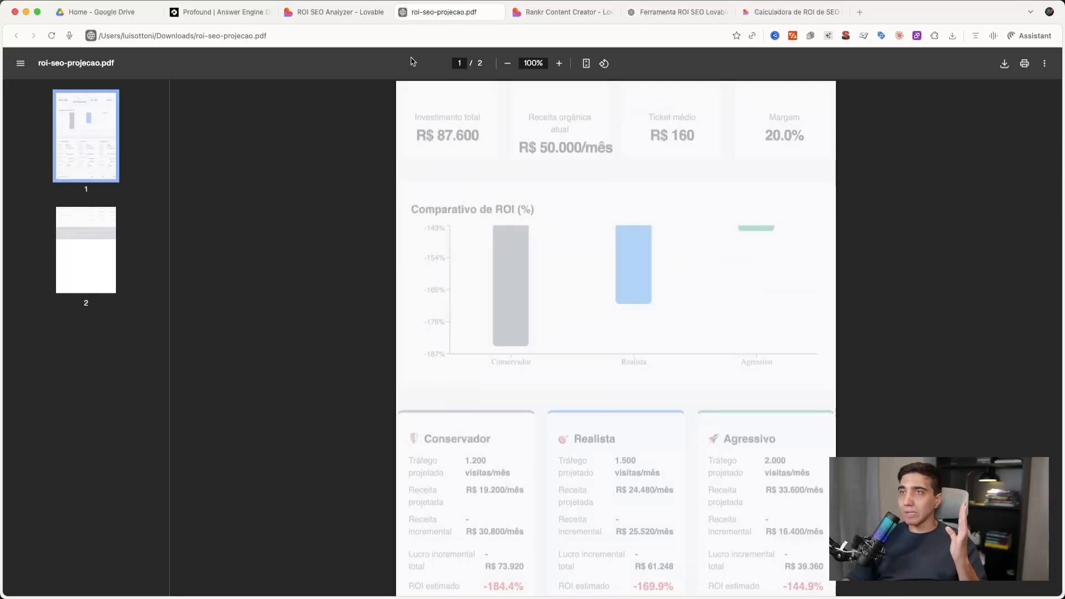
- Compare the exported PDF with the projection results in the app preview, and close the PDF
left_click(324, 13)
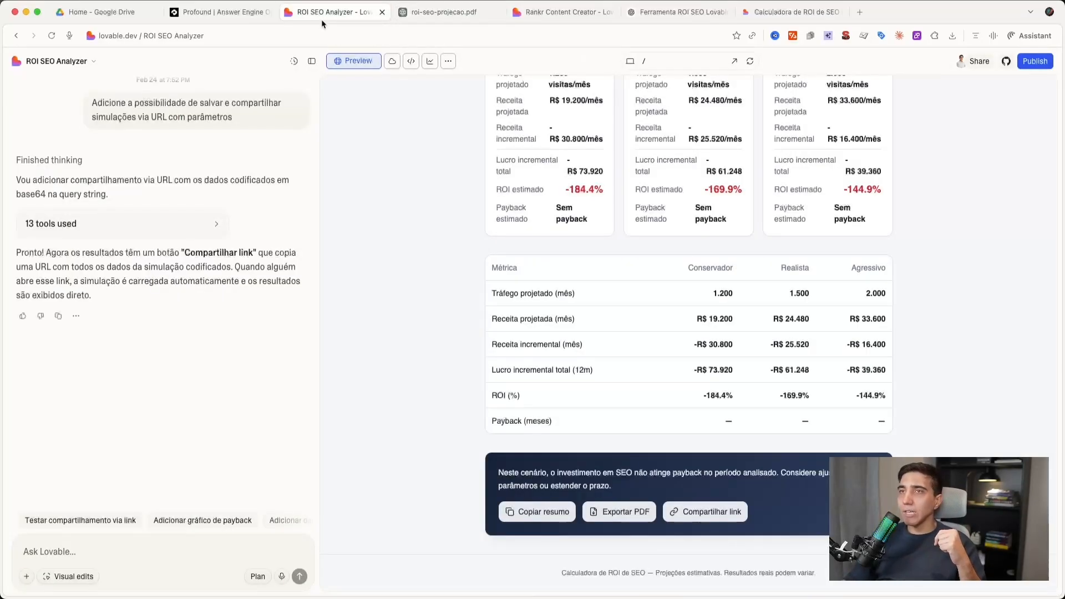
left_click(422, 11)
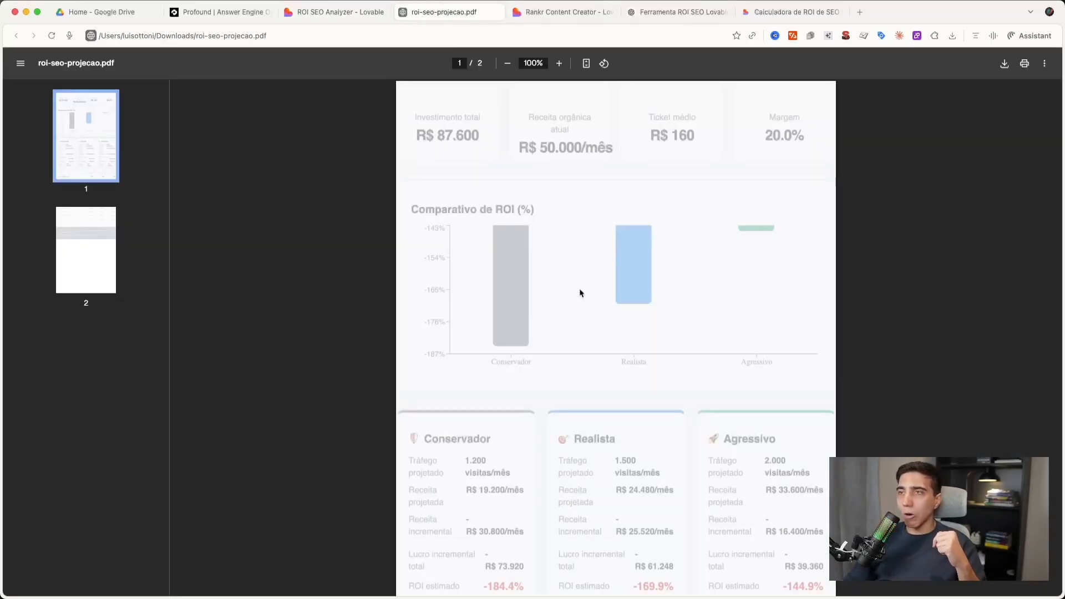
left_click(328, 12)
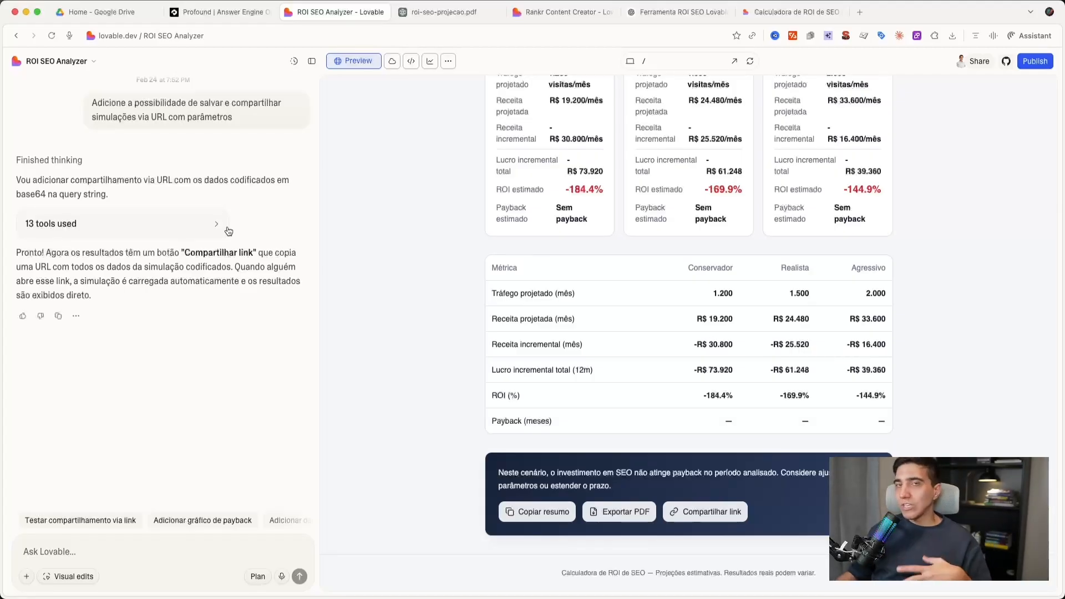
scroll(500, 322, "up", 15)
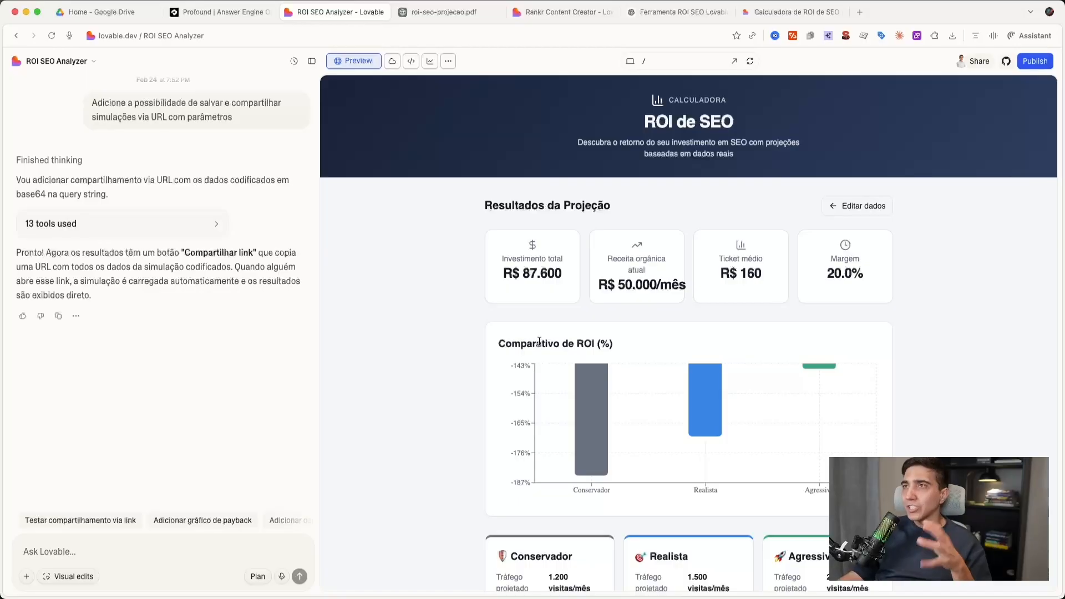
left_click(497, 13)
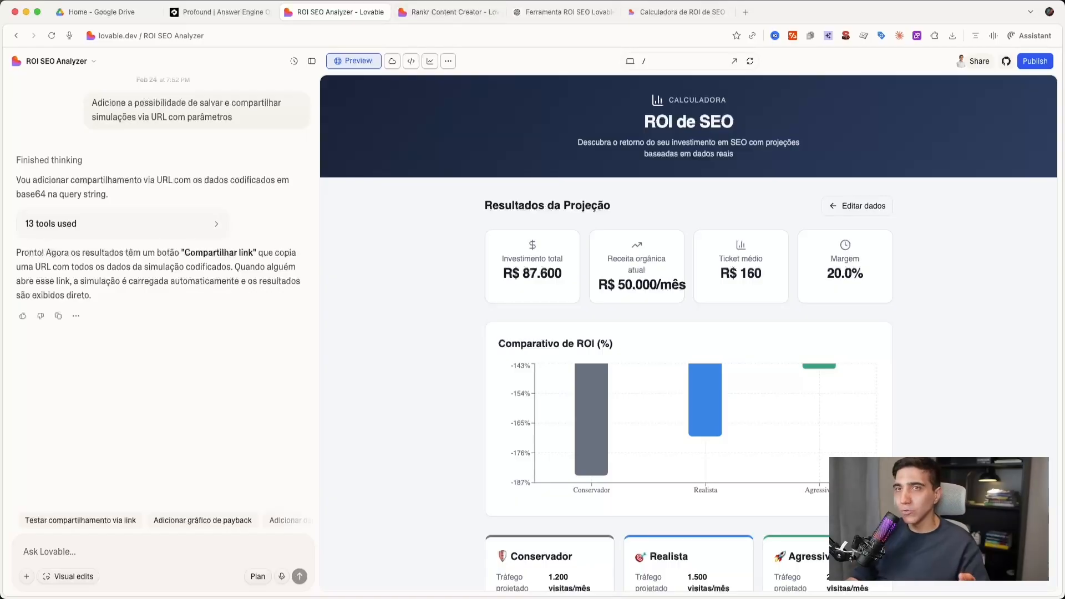
- Leave the ROI SEO Analyzer project for the Lovable dashboard and start a new chat in ChatGPT
left_click(13, 61)
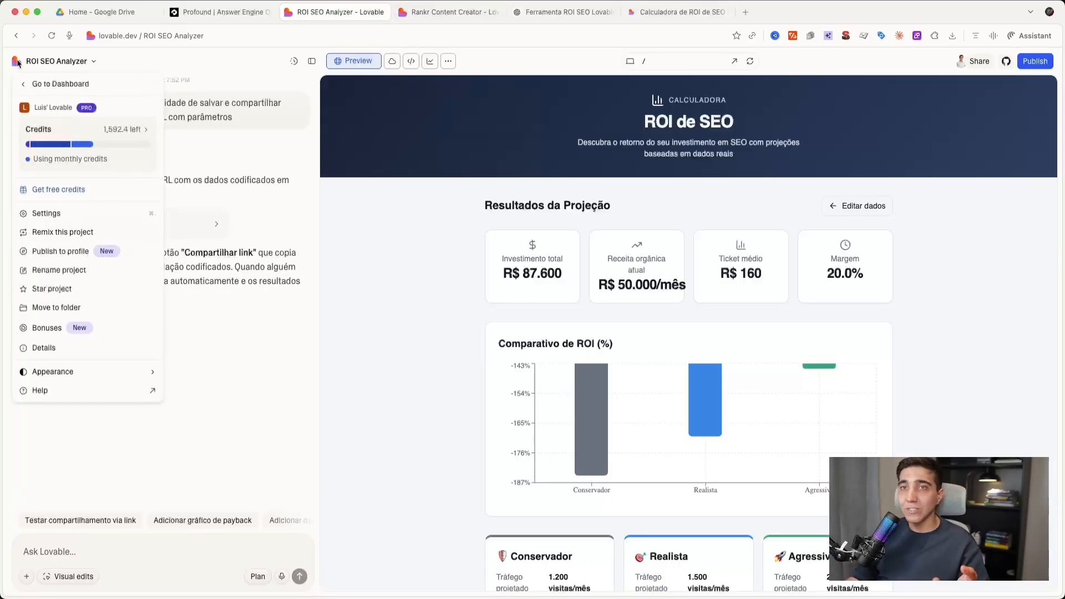
left_click(34, 82)
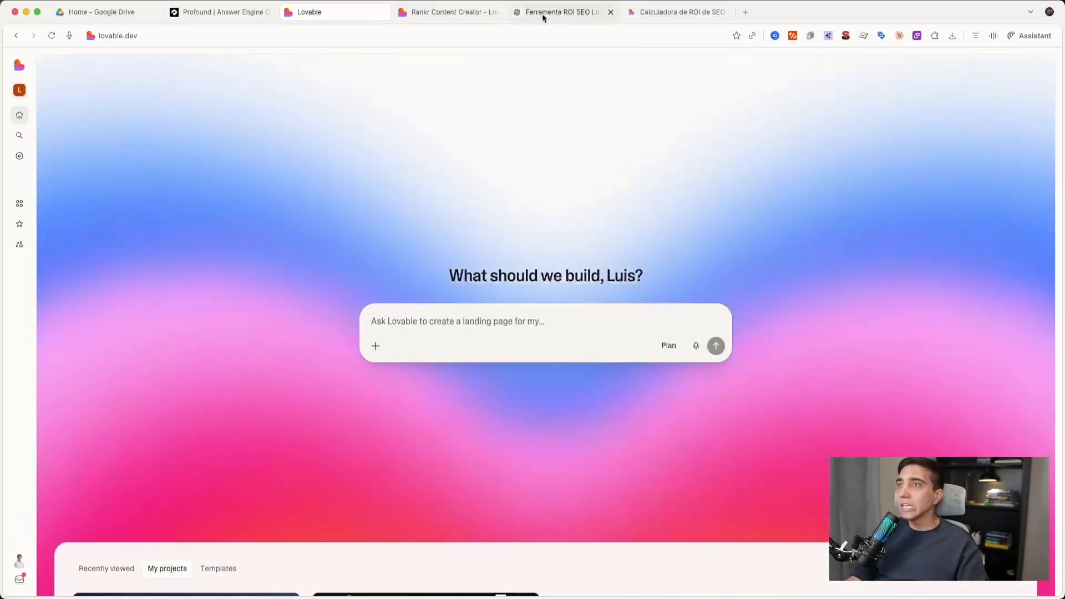
left_click(542, 12)
left_click(14, 72)
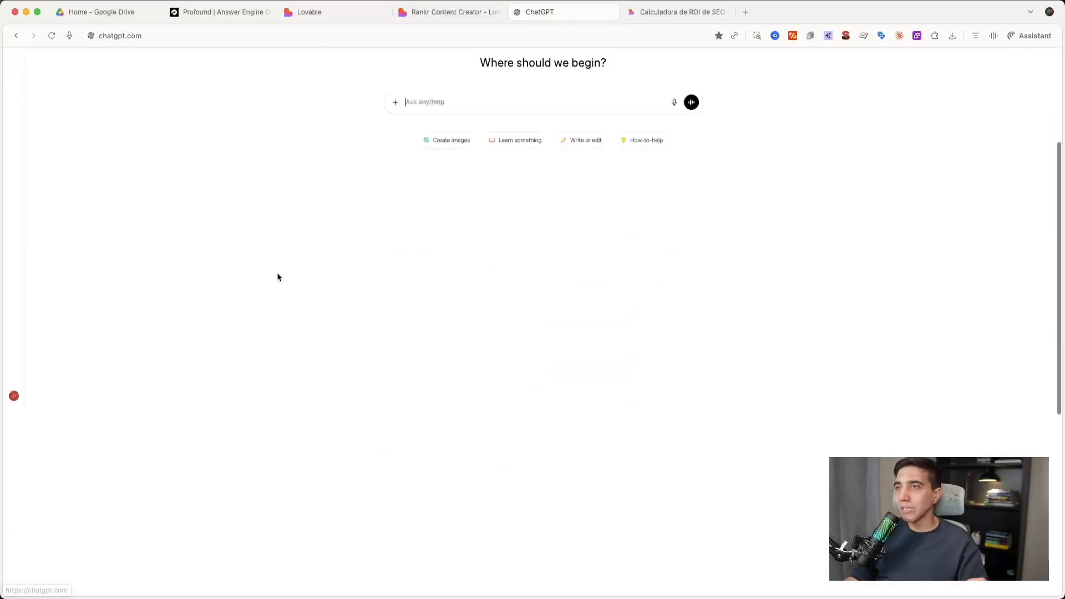
- Ask in Portuguese, as a labour lawyer in São Paulo, Brazil, for a website structure and a prompt usable in Lovable
type("E")
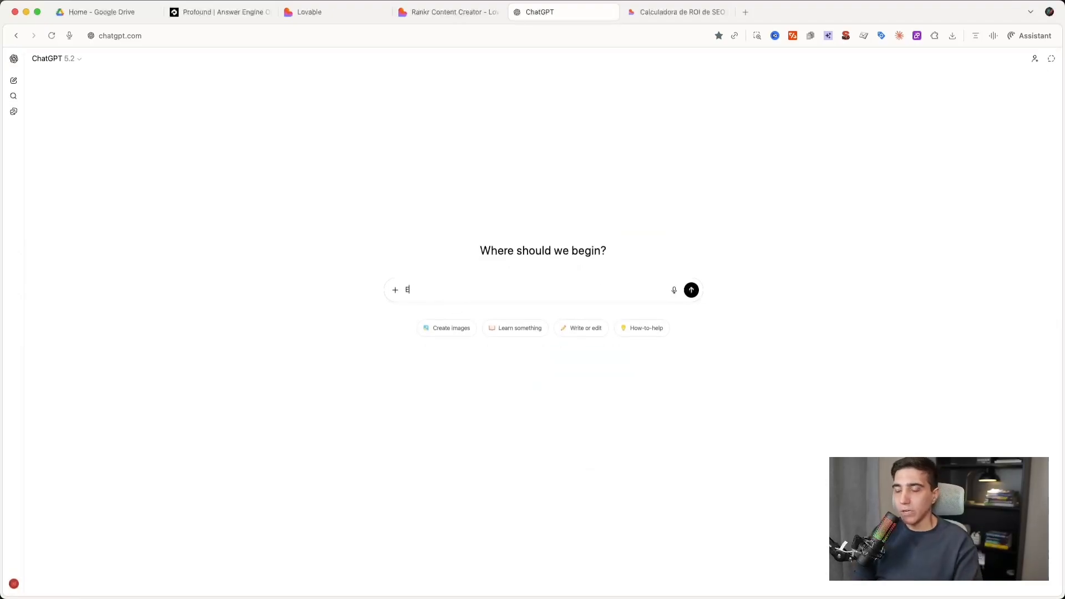
type("u sou um advogado")
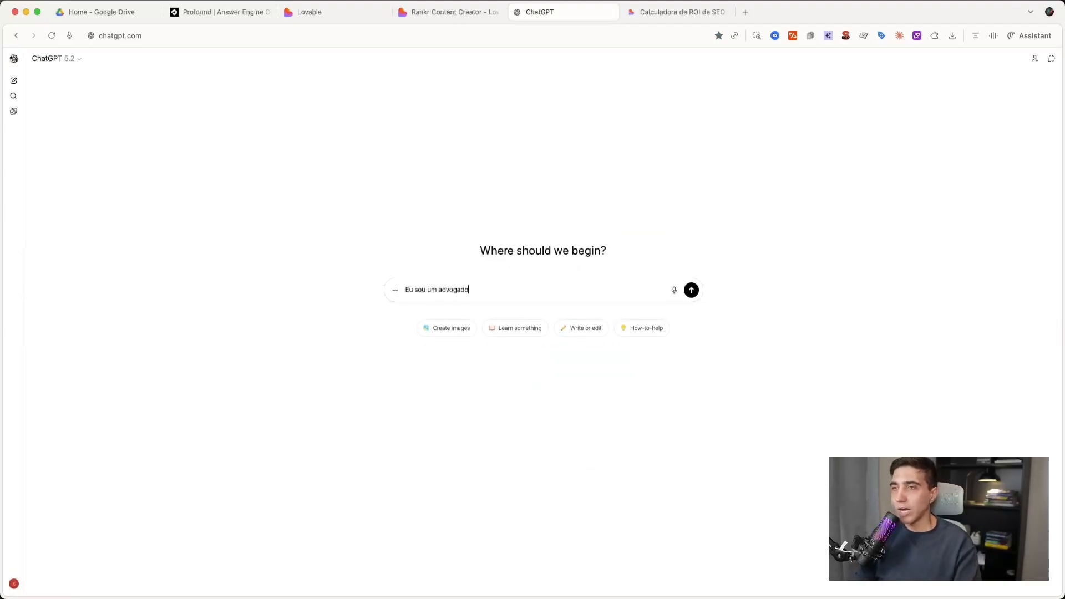
type(" do Brasil, em São Paulo, e ")
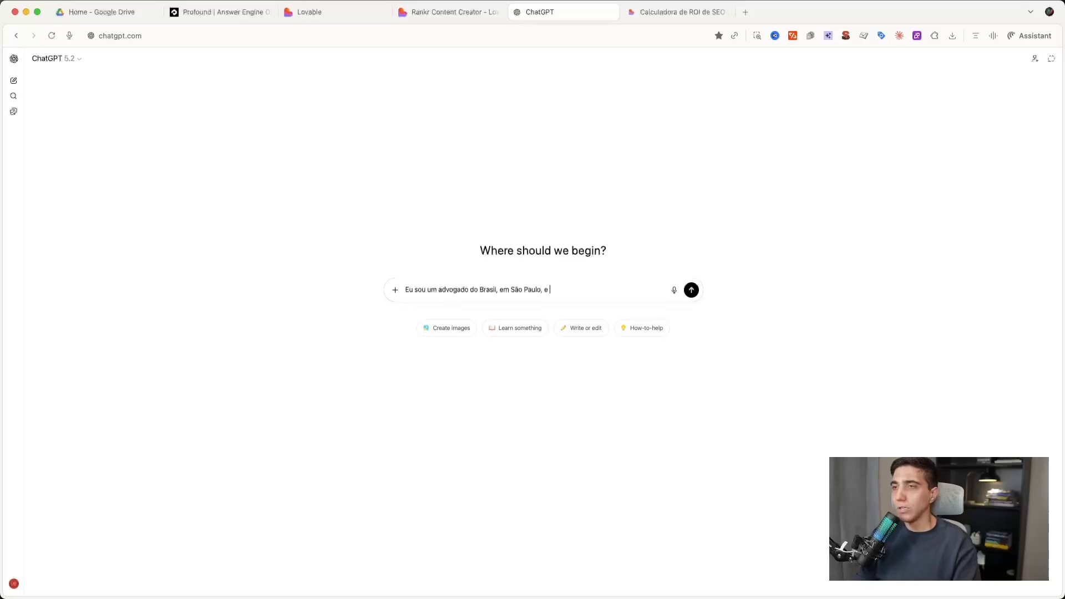
type("trabalho na árfea de")
type("a de advocacia trabalhista. Con")
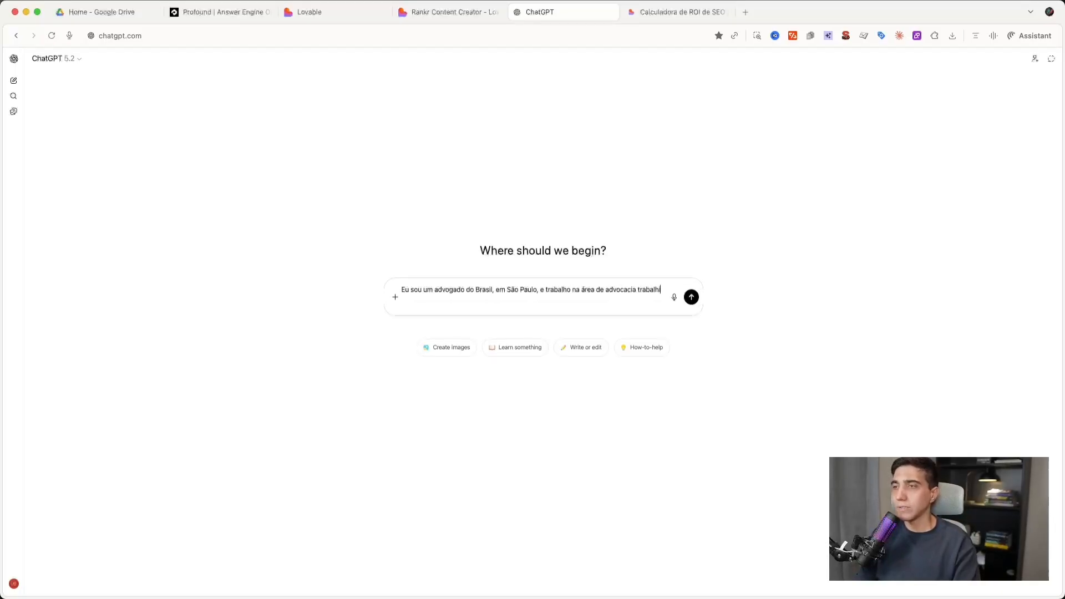
type("strua um")
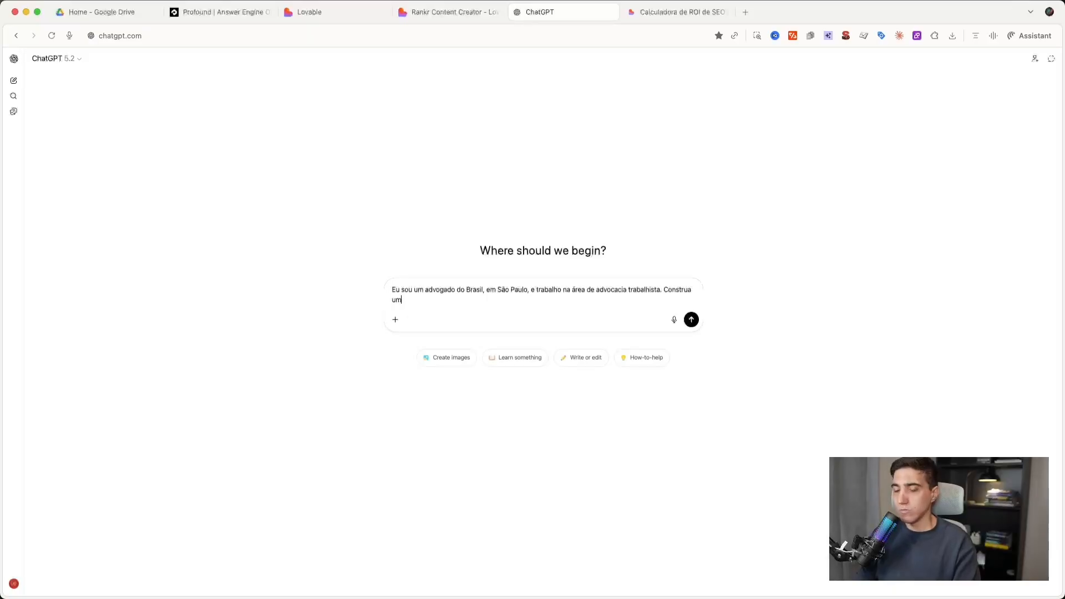
type("a es")
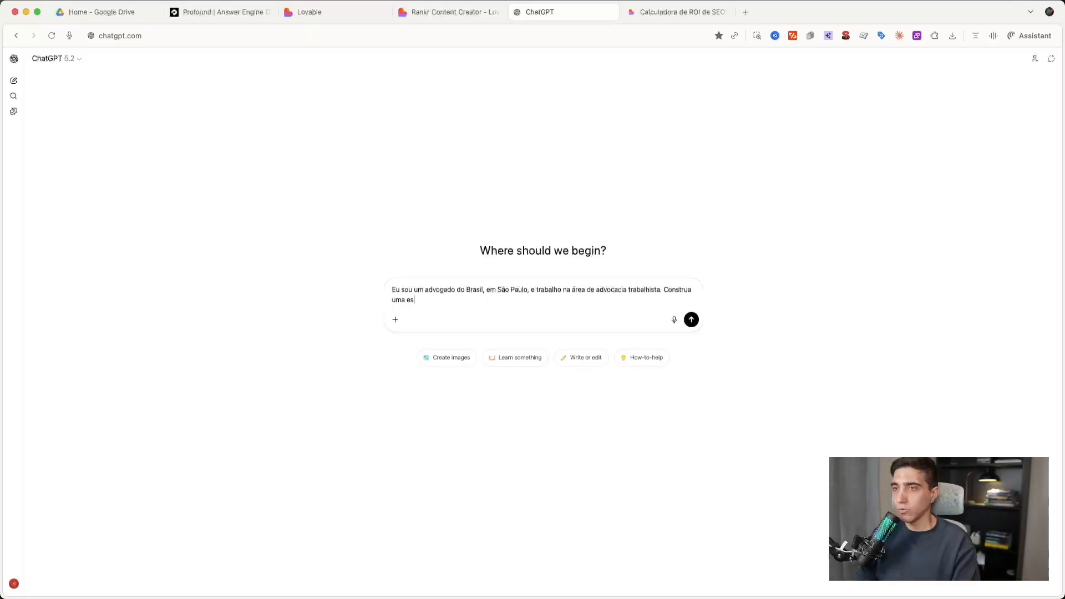
type("trutura de site e um promtp que eu consiga usar no Lovable")
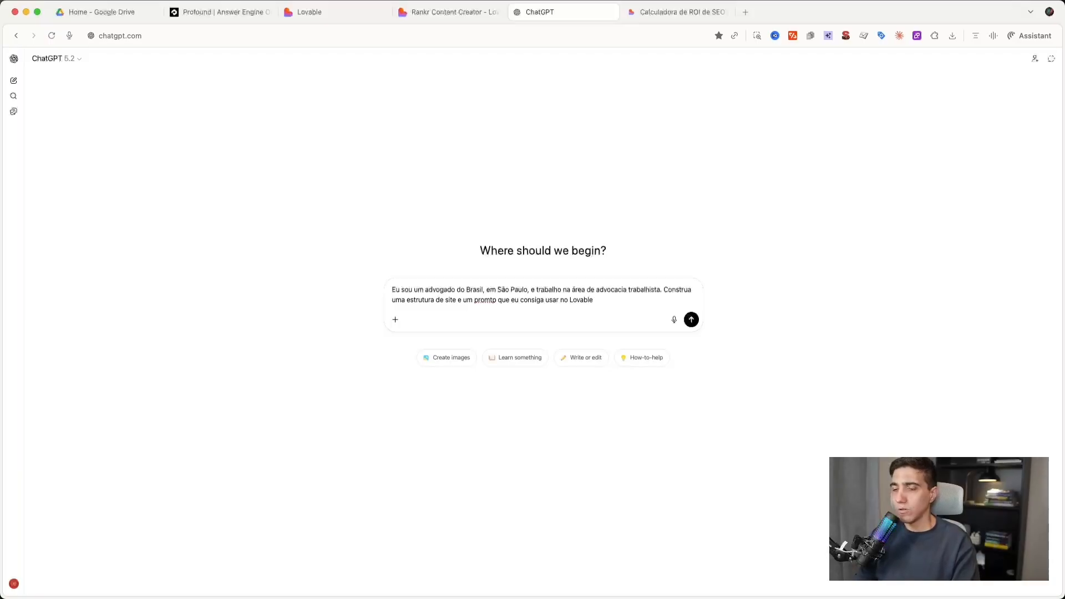
key("Return")
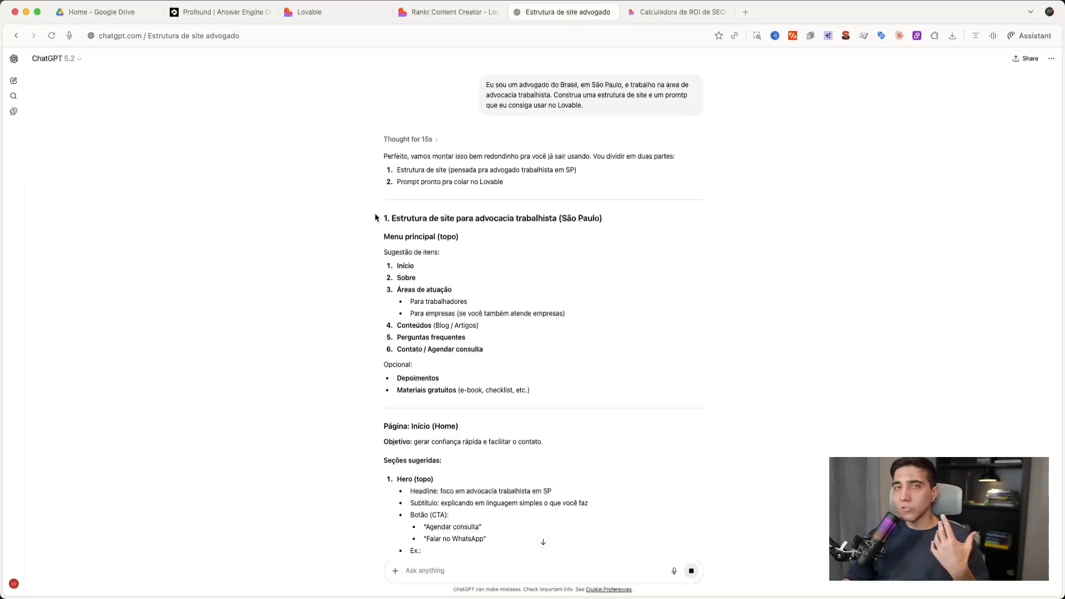
- Examine the proposed site structure from the main menu through the Home and Sobre pages
left_click_drag(384, 218, 484, 240)
left_click(485, 241)
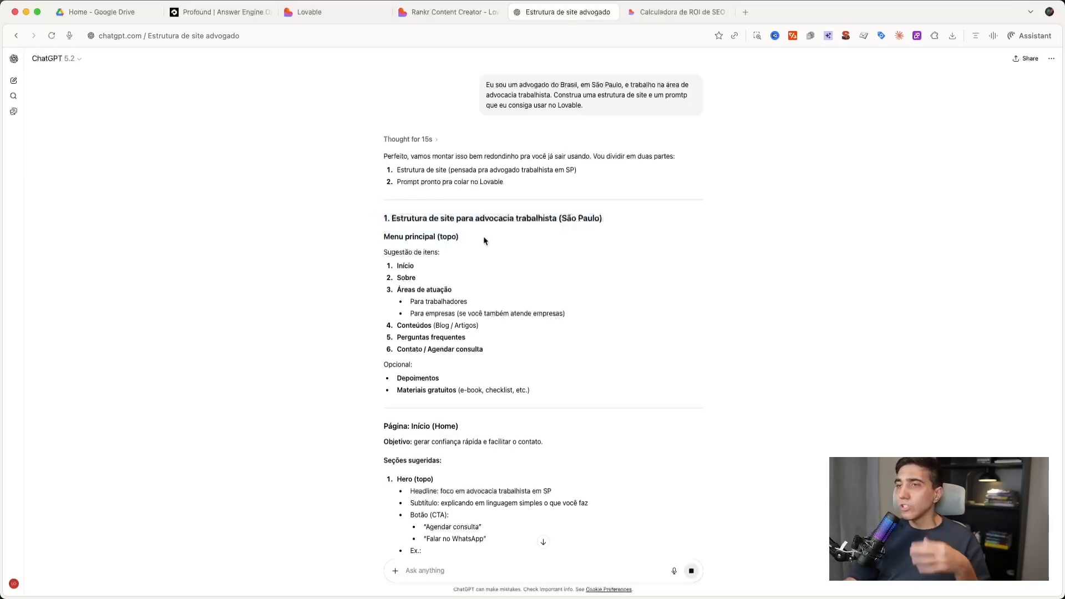
left_click_drag(384, 218, 483, 372)
scroll(483, 366, "down", 3)
scroll(484, 372, "down", 15)
scroll(483, 372, "down", 1)
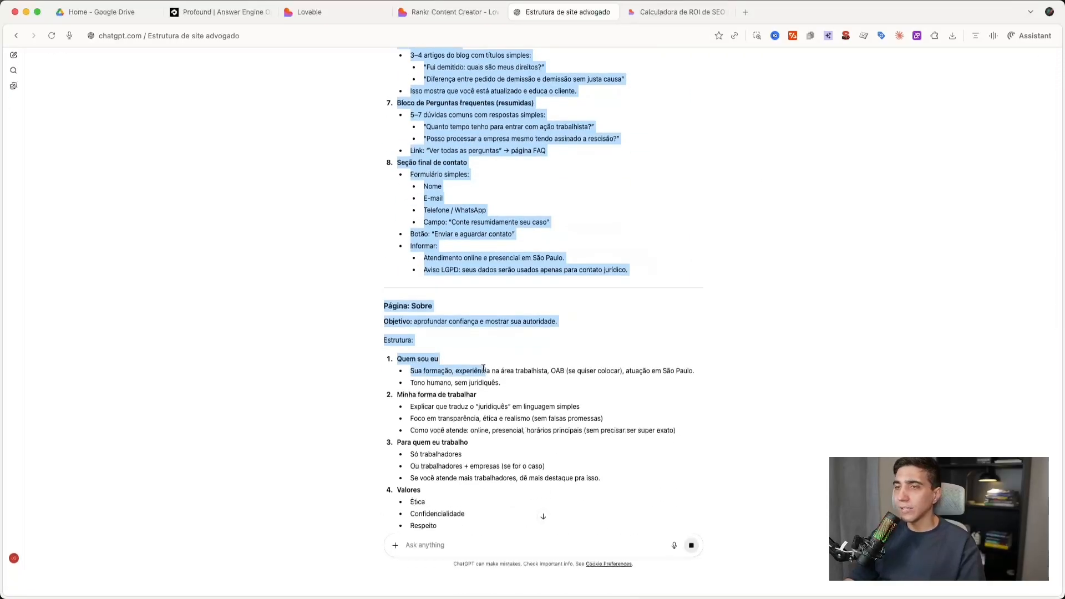
left_click(483, 372)
scroll(483, 372, "up", 3)
scroll(483, 373, "down", 5)
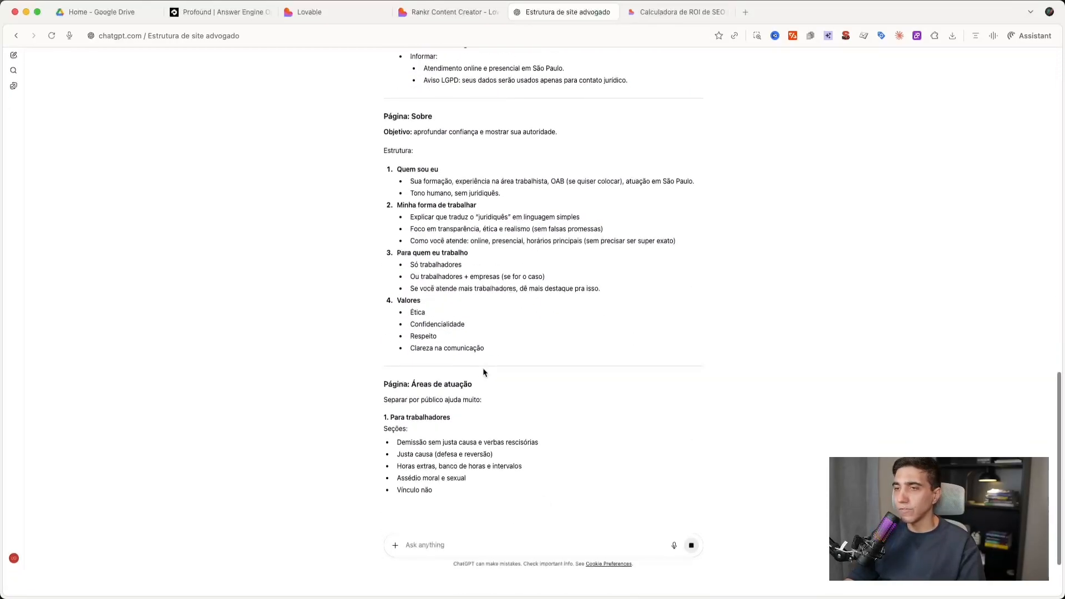
- Review the outlines for the Áreas de atuação, Conteúdos, Perguntas frequentes and Contato pages
scroll(484, 372, "up", 10)
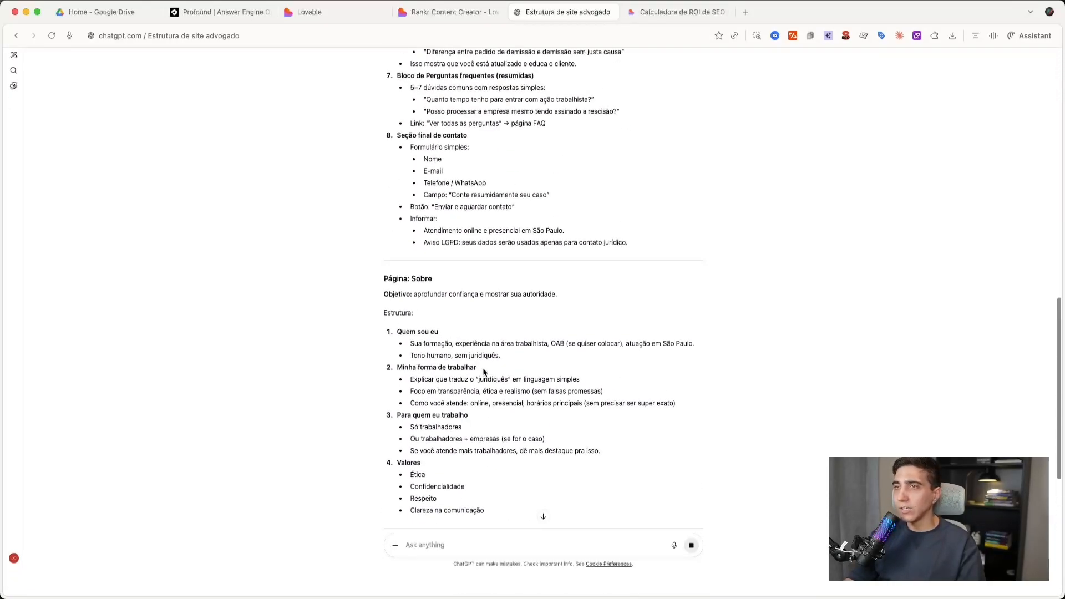
scroll(483, 369, "up", 3)
scroll(483, 368, "down", 15)
scroll(483, 372, "down", 3)
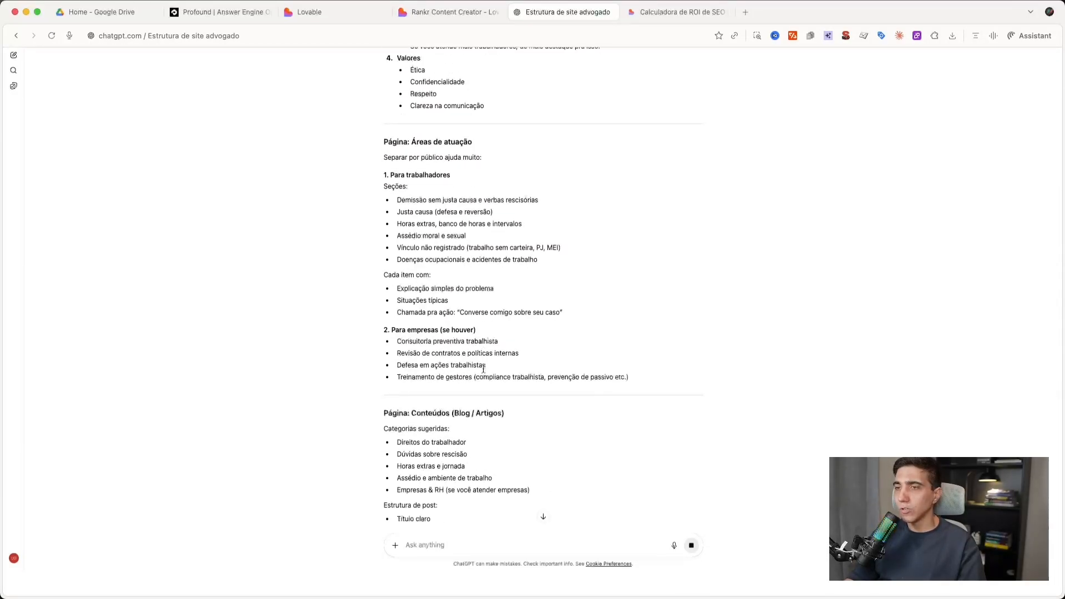
scroll(490, 353, "down", 4)
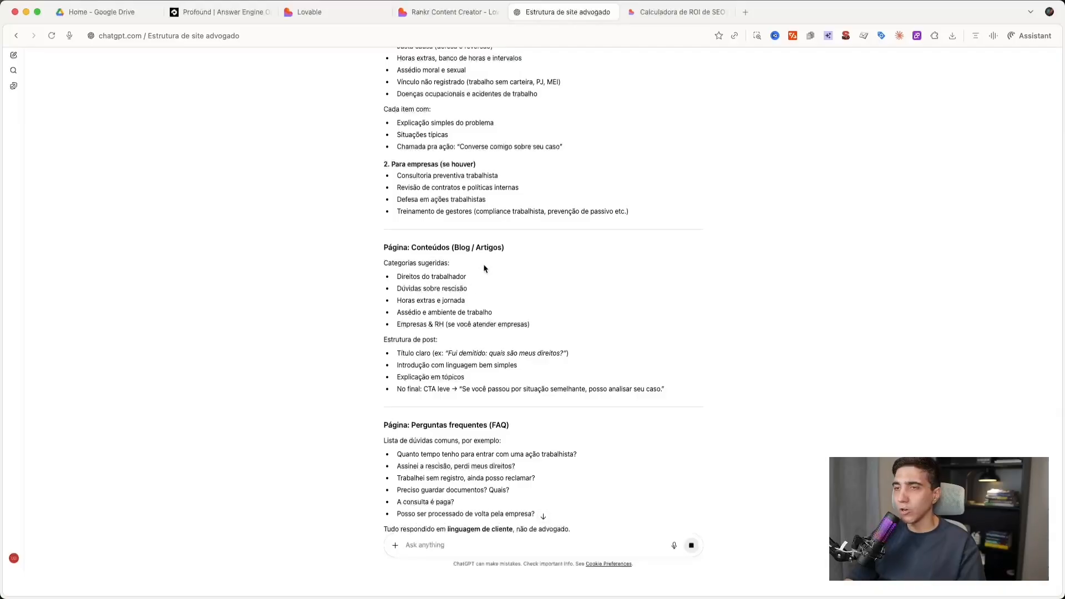
scroll(484, 268, "up", 1)
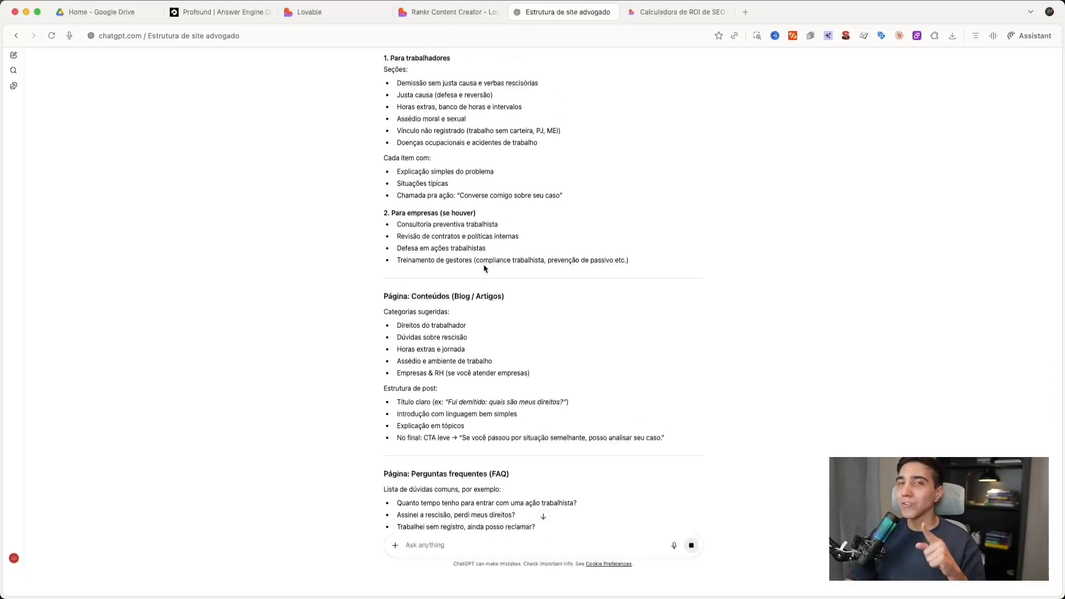
scroll(475, 340, "down", 3)
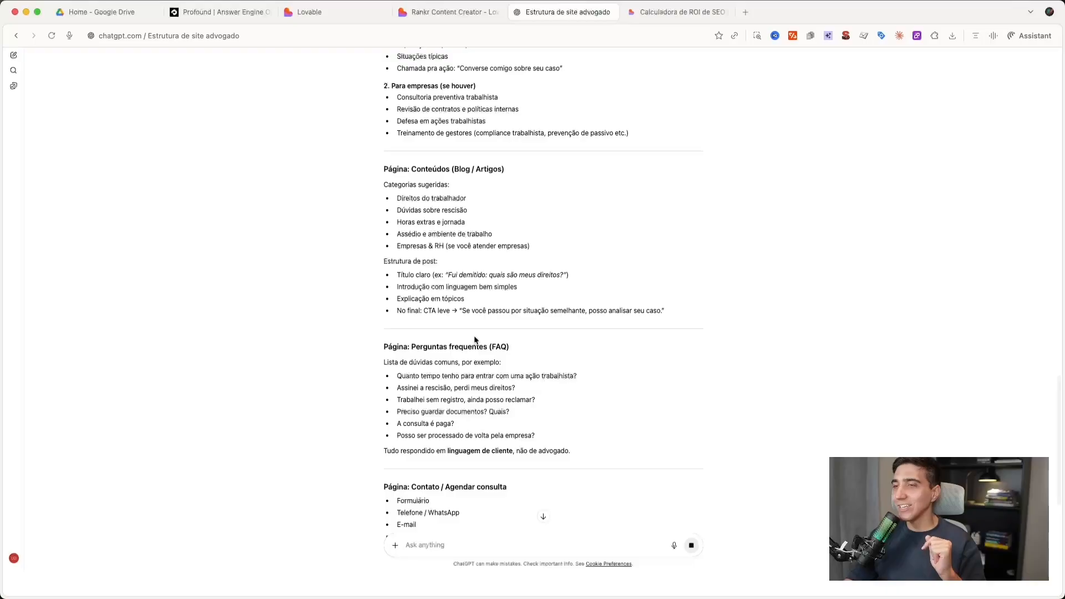
scroll(475, 341, "down", 5)
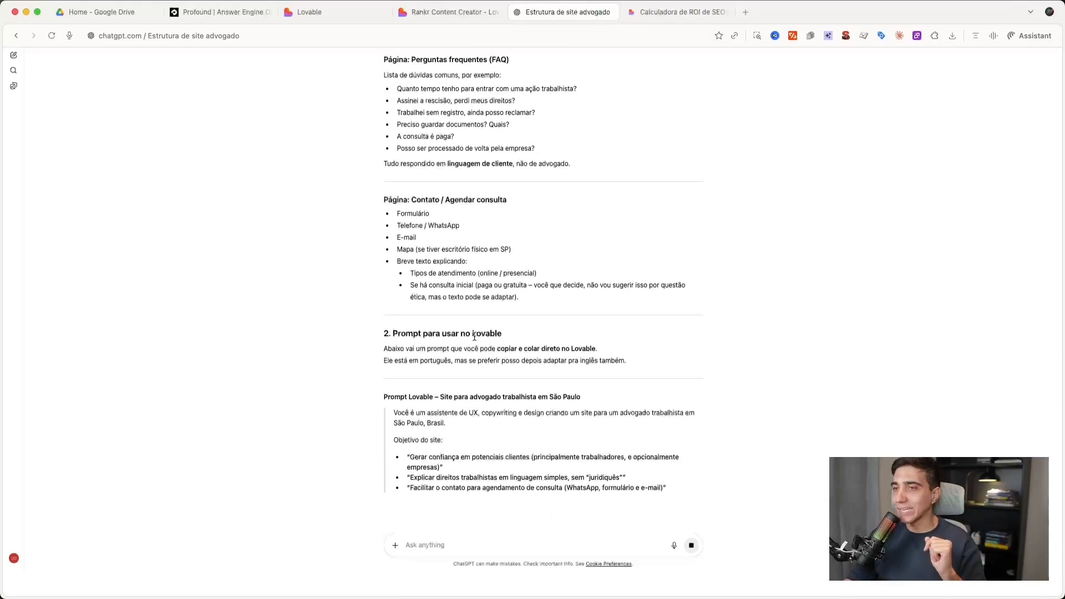
- Read the generated Lovable prompt's role, site objective, professional profile, target audience, tone of voice and desired structure
scroll(475, 336, "down", 1)
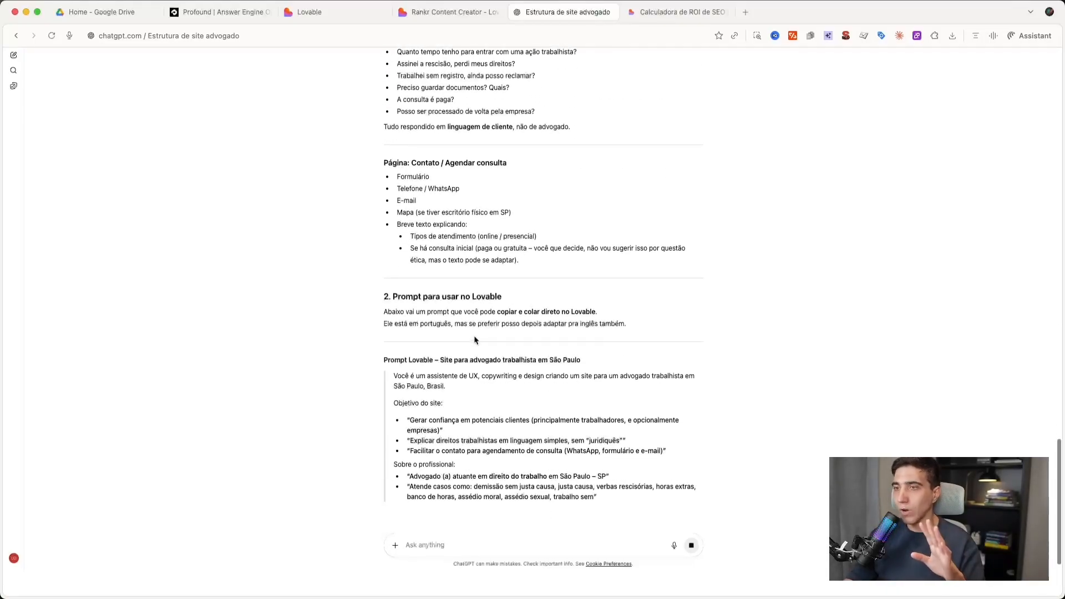
scroll(433, 337, "down", 1)
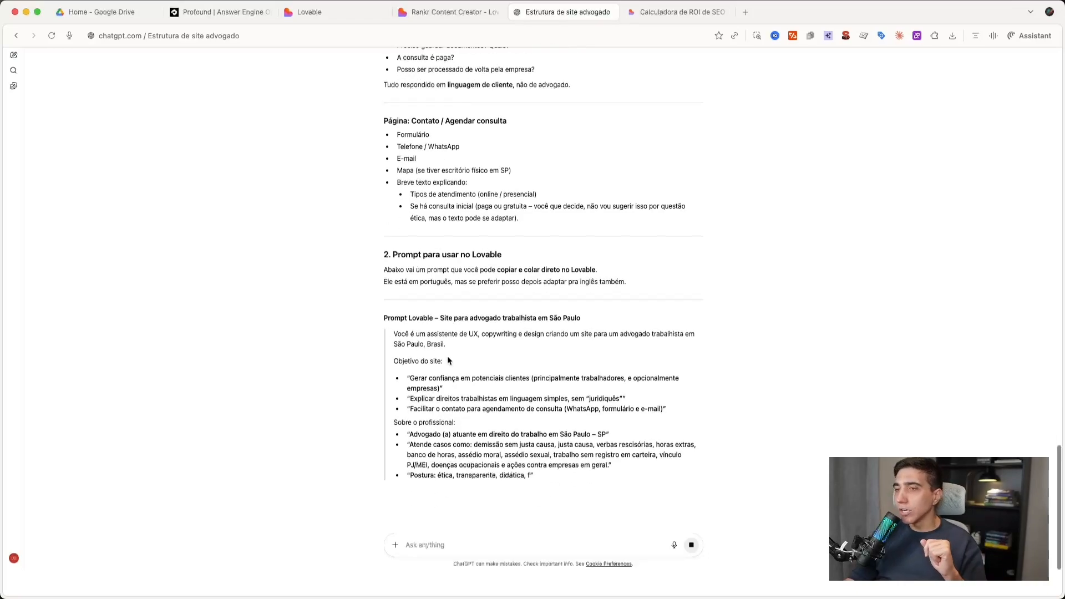
left_click_drag(393, 334, 562, 334)
left_click(516, 333)
left_click(595, 333)
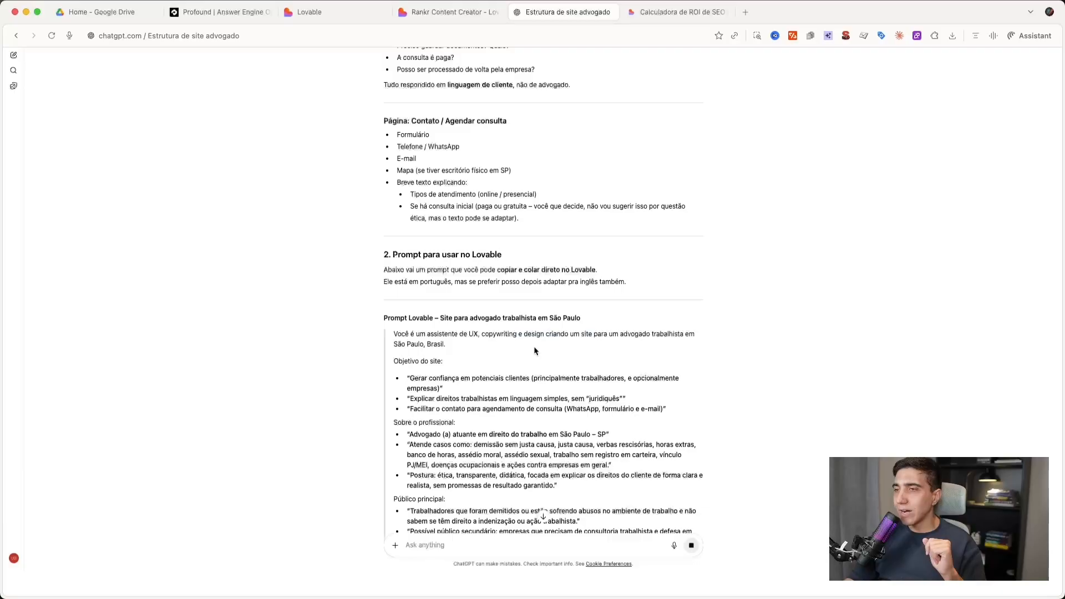
scroll(649, 331, "down", 1)
left_click_drag(395, 340, 500, 311)
left_click(440, 340)
scroll(439, 340, "down", 1)
scroll(440, 341, "down", 1)
left_click(500, 311)
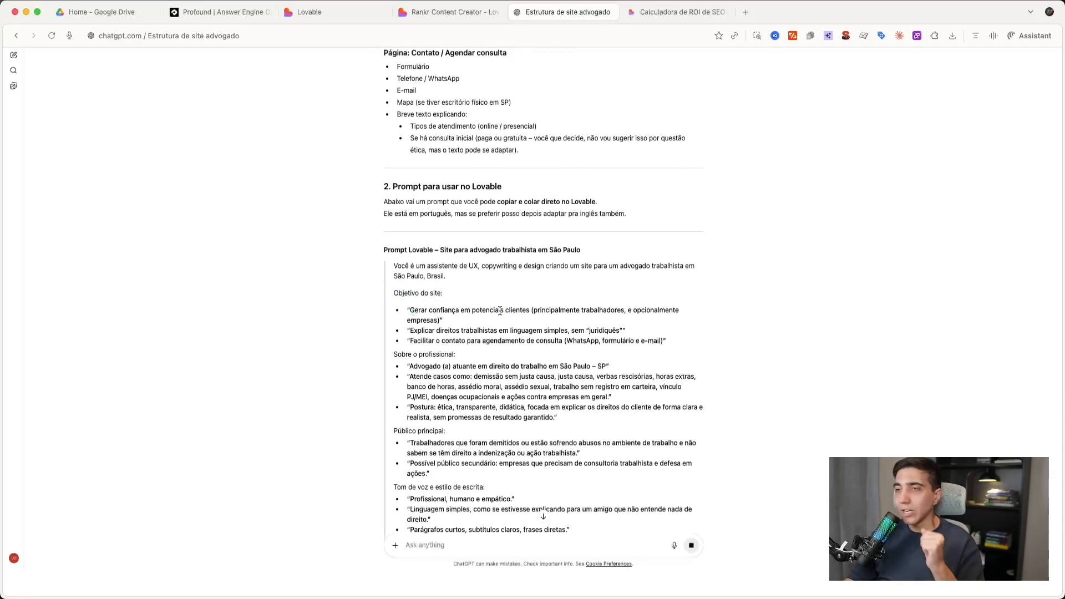
scroll(537, 319, "down", 1)
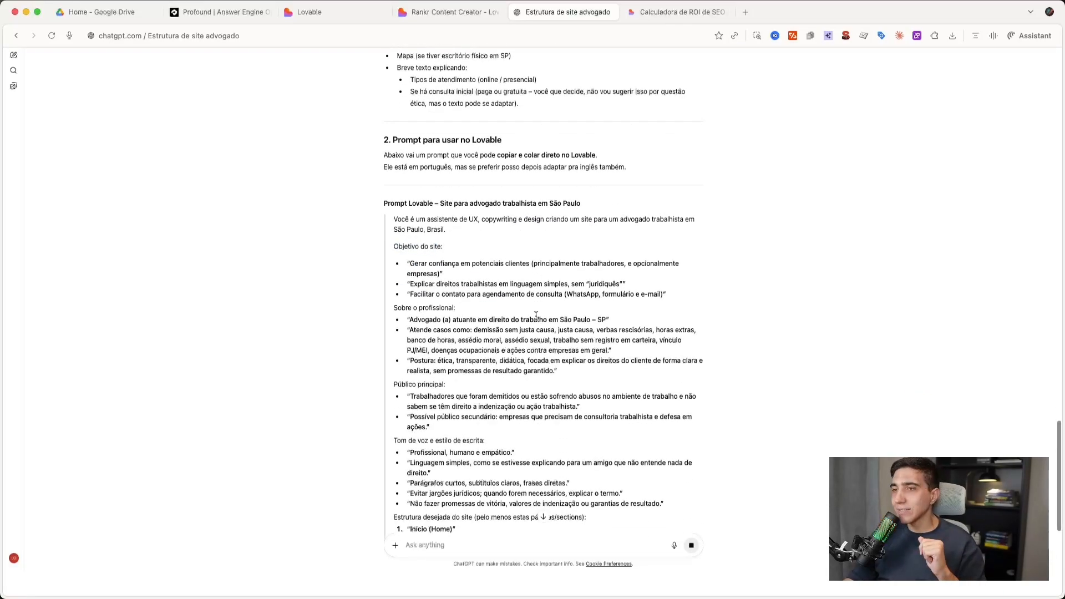
left_click(445, 304)
left_click_drag(394, 305, 523, 321)
left_click(523, 322)
scroll(489, 325, "down", 1)
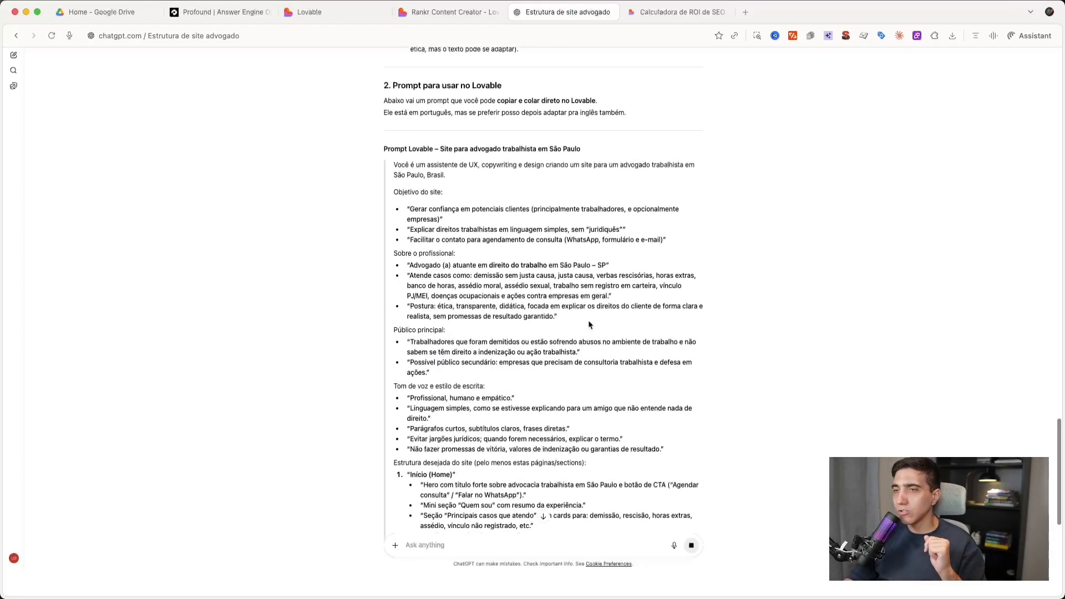
- Copy the generated site prompt from its title through the Áreas de atuação section into Lovable's new-project prompt
left_click(531, 279)
left_click_drag(415, 272, 576, 265)
scroll(531, 281, "down", 1)
left_click(579, 265)
scroll(578, 266, "down", 3)
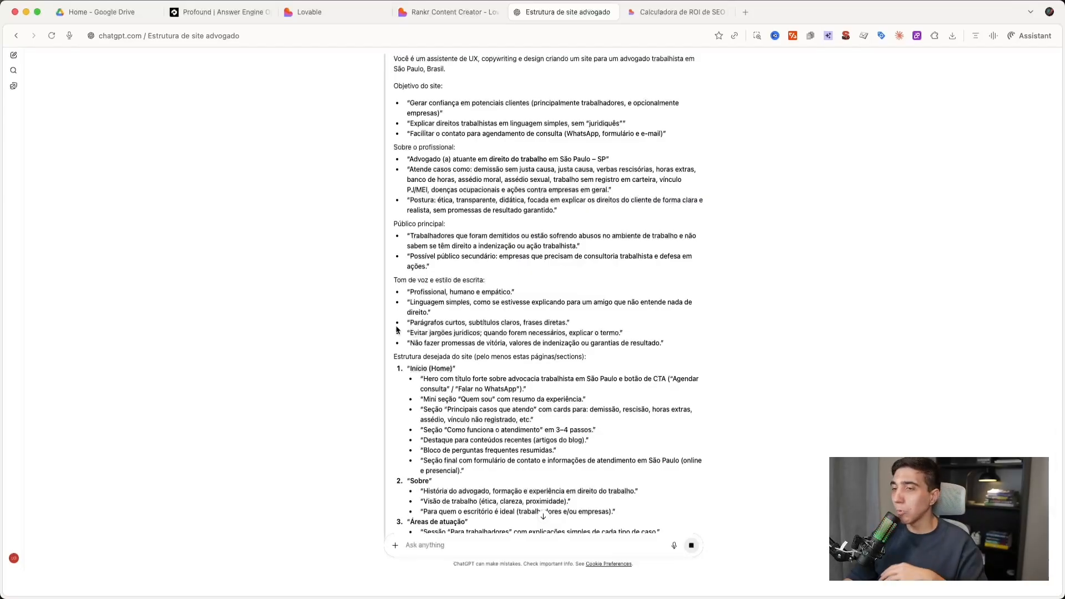
scroll(397, 330, "down", 4)
left_click_drag(480, 408, 381, 323)
scroll(446, 362, "up", 8)
key("super+c")
left_click(309, 12)
key("super+v")
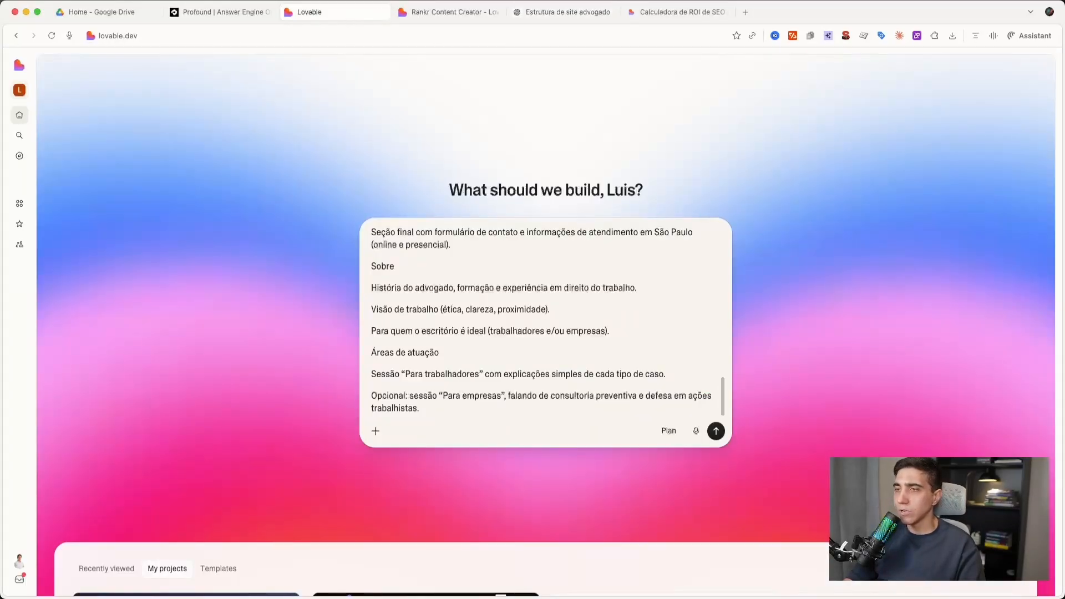
- Copy the Instruções de design and Entregue sections from ChatGPT and append them to the prompt in Lovable
left_click(568, 12)
scroll(465, 411, "down", 10)
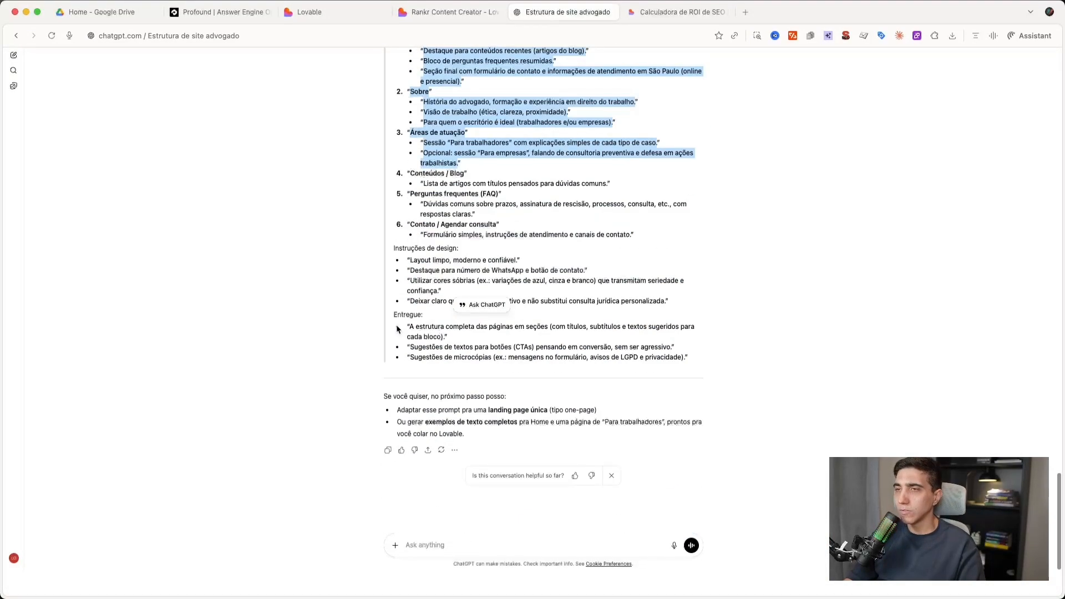
left_click(397, 329)
left_click_drag(388, 248, 752, 369)
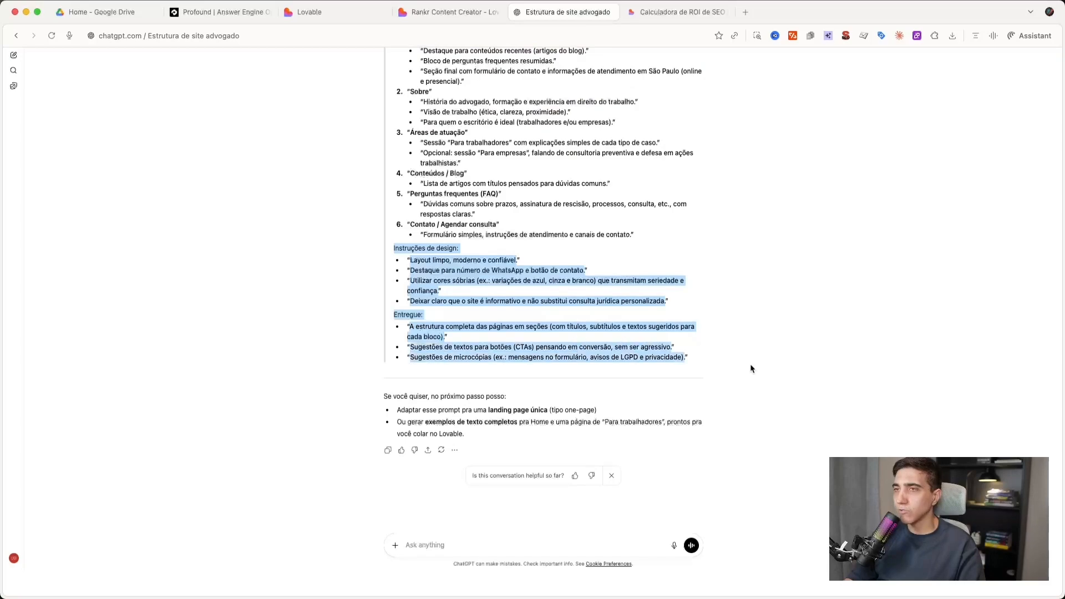
left_click(449, 12)
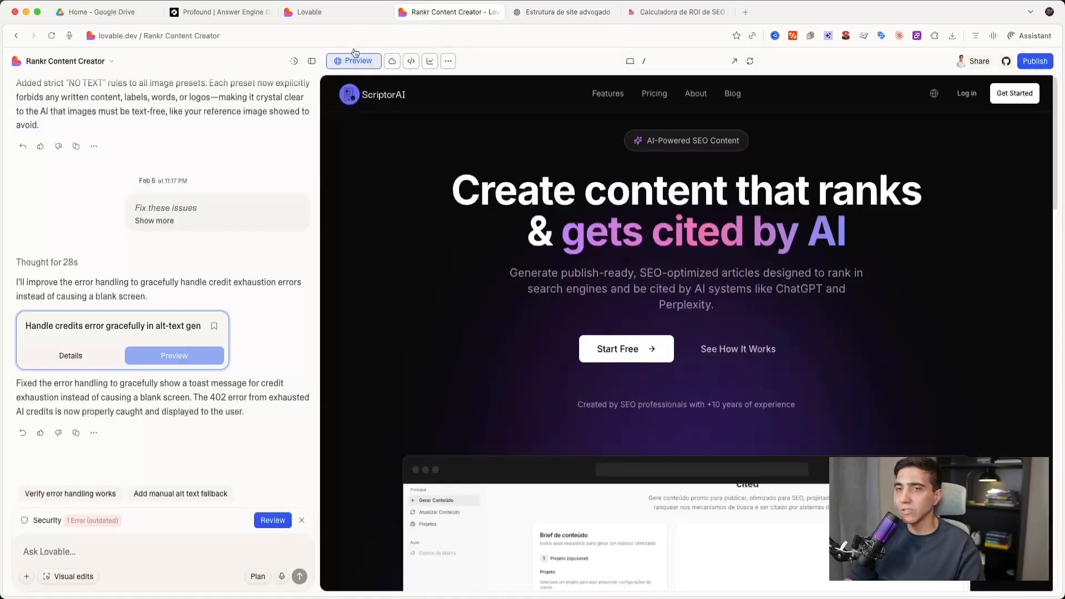
left_click(309, 12)
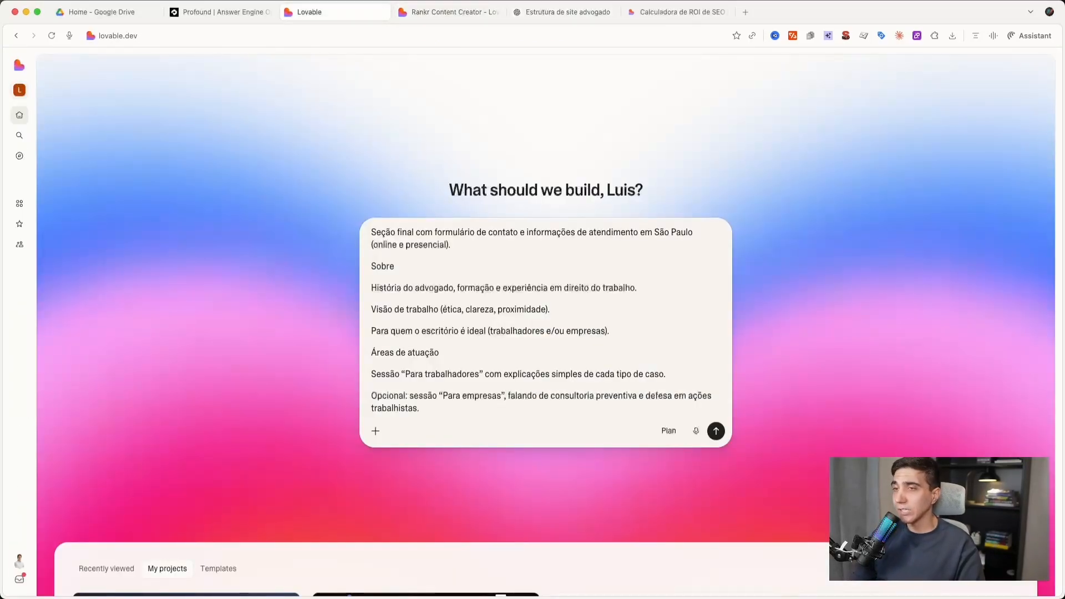
key("super+v")
- Check the assembled labour lawyer prompt from end to beginning and submit it to build the site
scroll(546, 322, "up", 10)
scroll(546, 322, "down", 10)
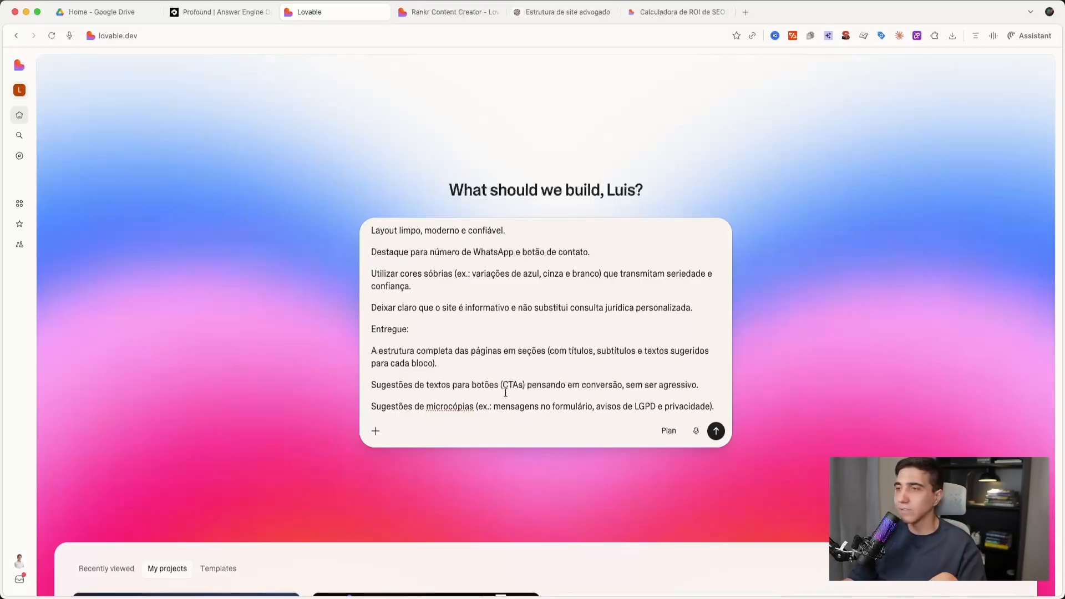
scroll(505, 393, "up", 20)
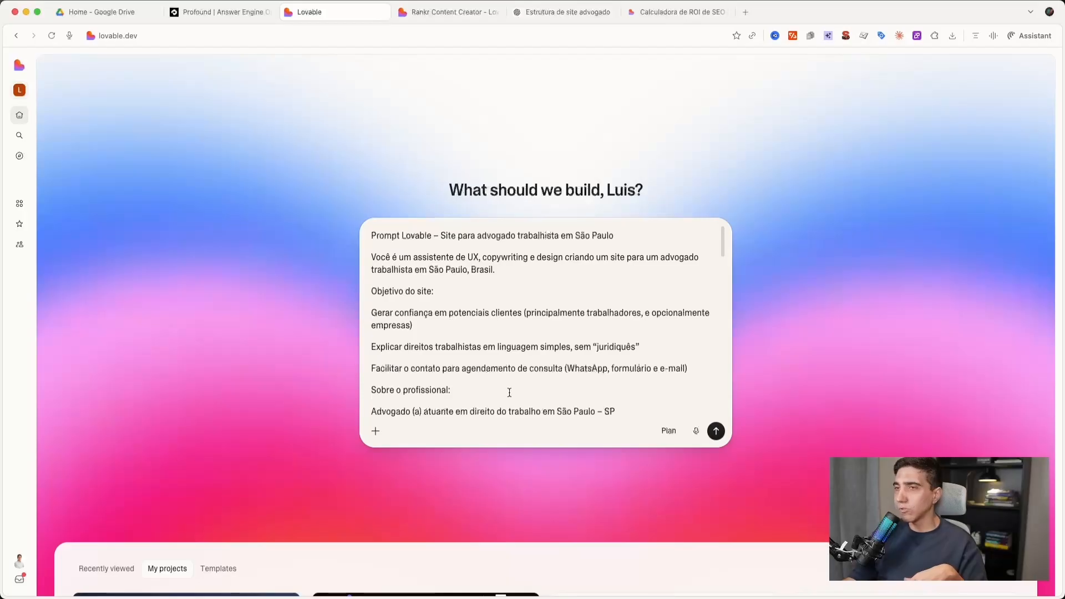
left_click(716, 431)
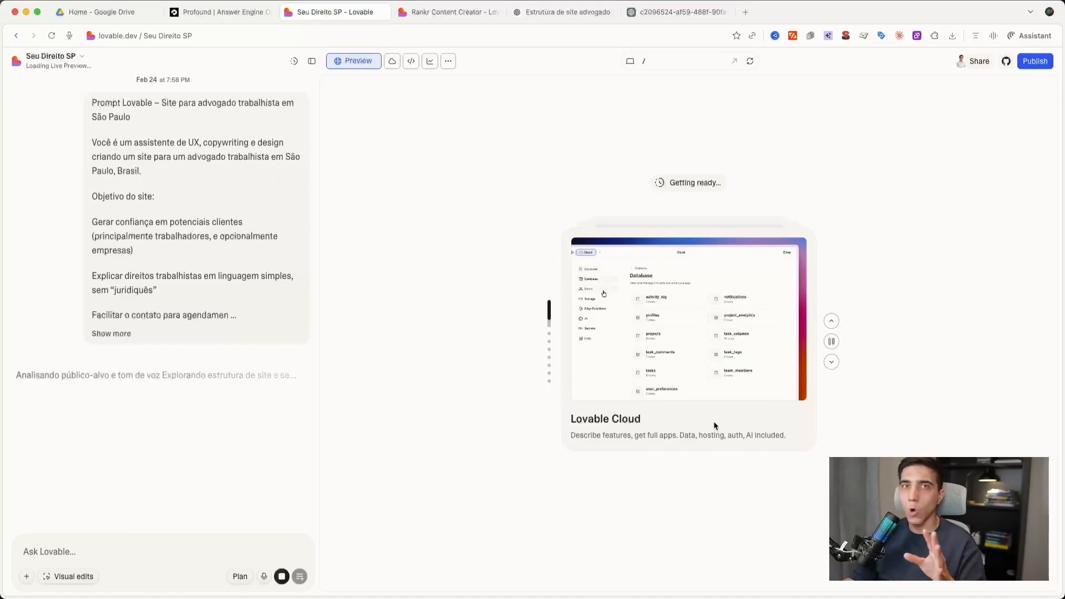
- Search the web for "lovable pricing", open Lovable's official pricing page and place its tab before the new project's tab
left_click(745, 12)
type("lovable pricing")
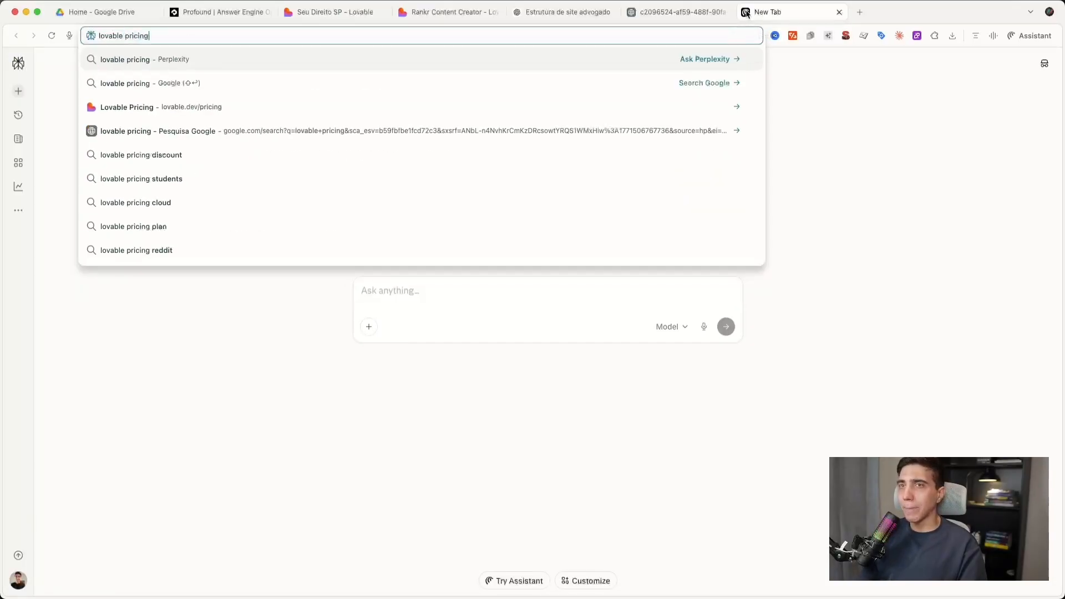
key("Return")
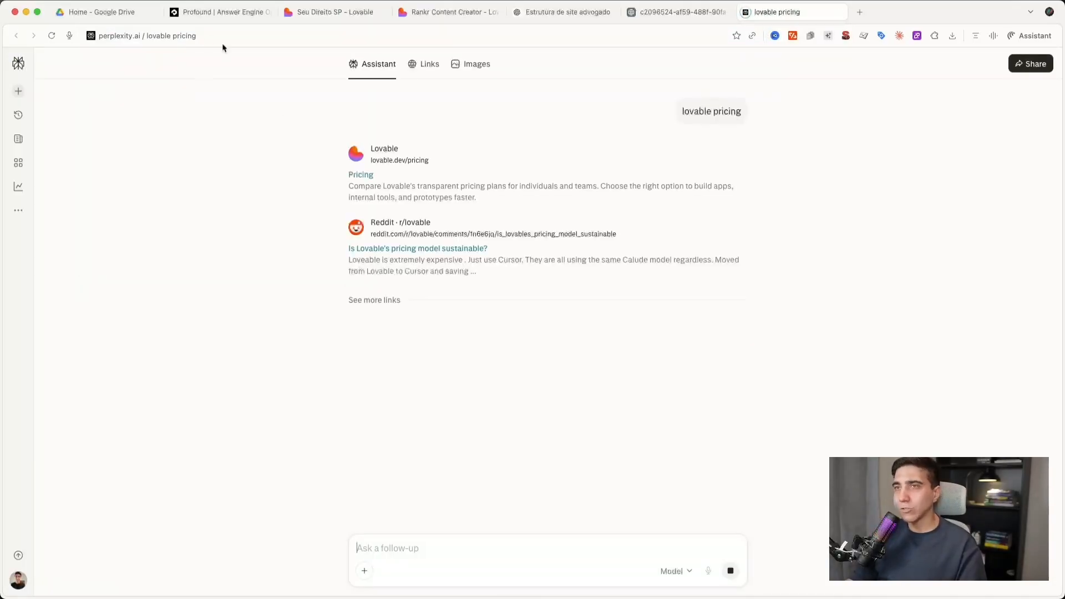
left_click(359, 174)
left_click_drag(758, 12, 348, 26)
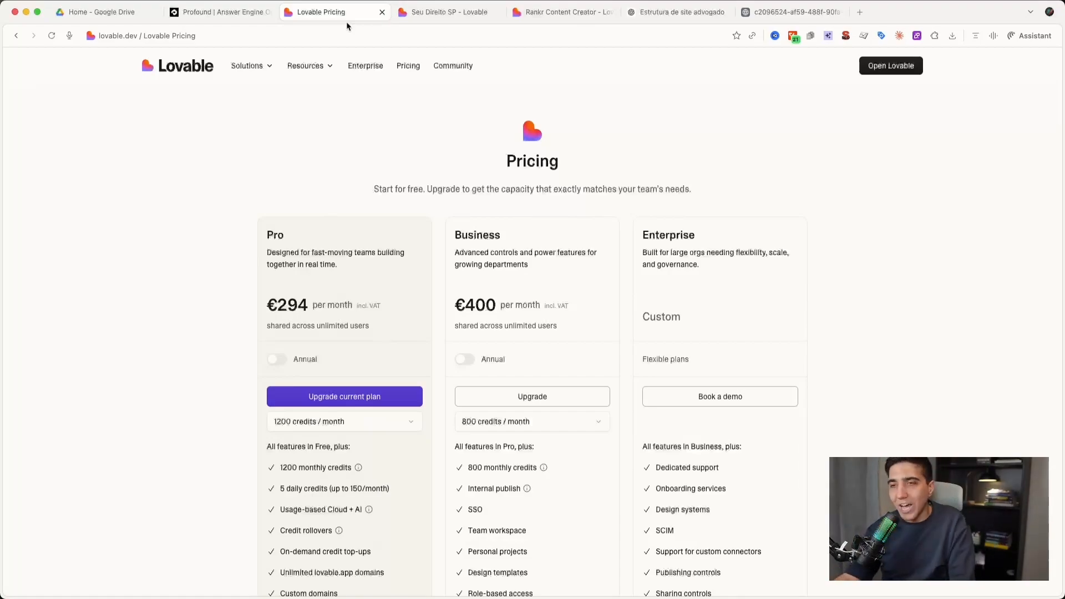
- Show the Pro plan at 100 credits per month and examine its monthly price
left_click(299, 422)
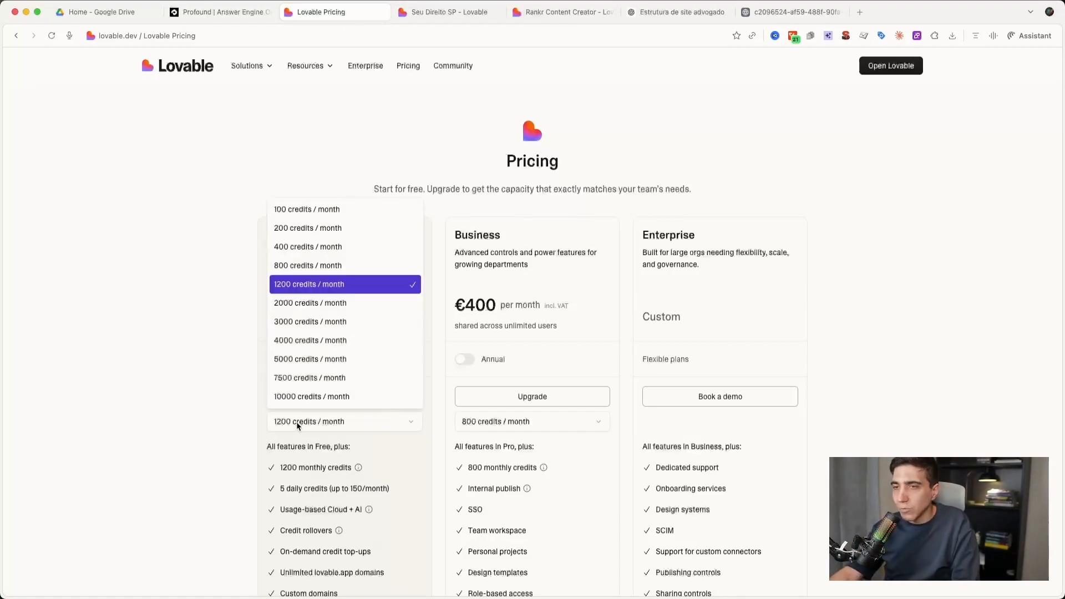
left_click(315, 214)
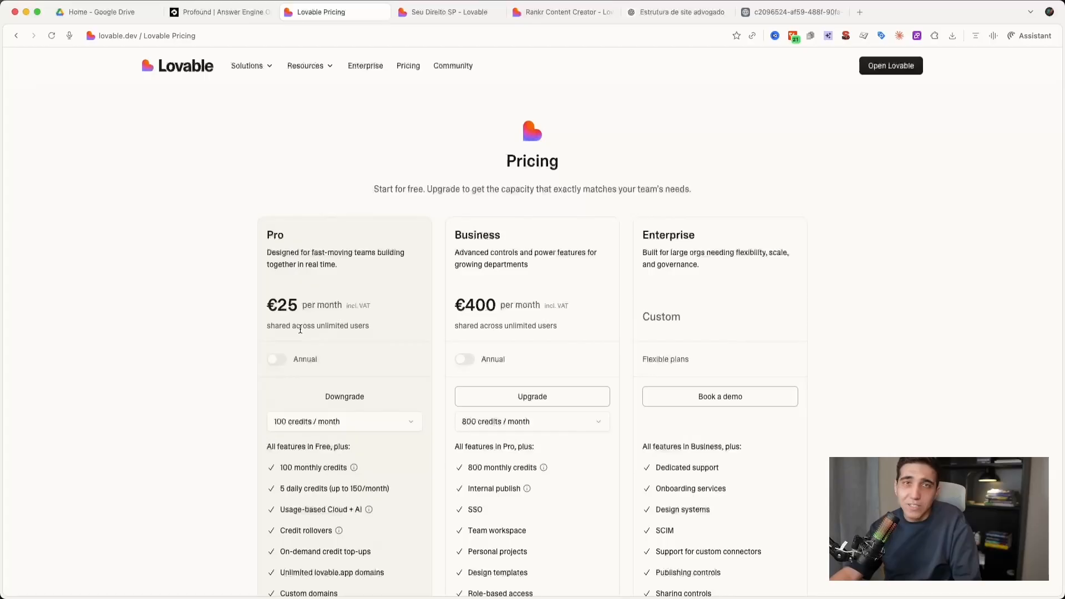
left_click_drag(276, 306, 295, 308)
left_click(295, 309)
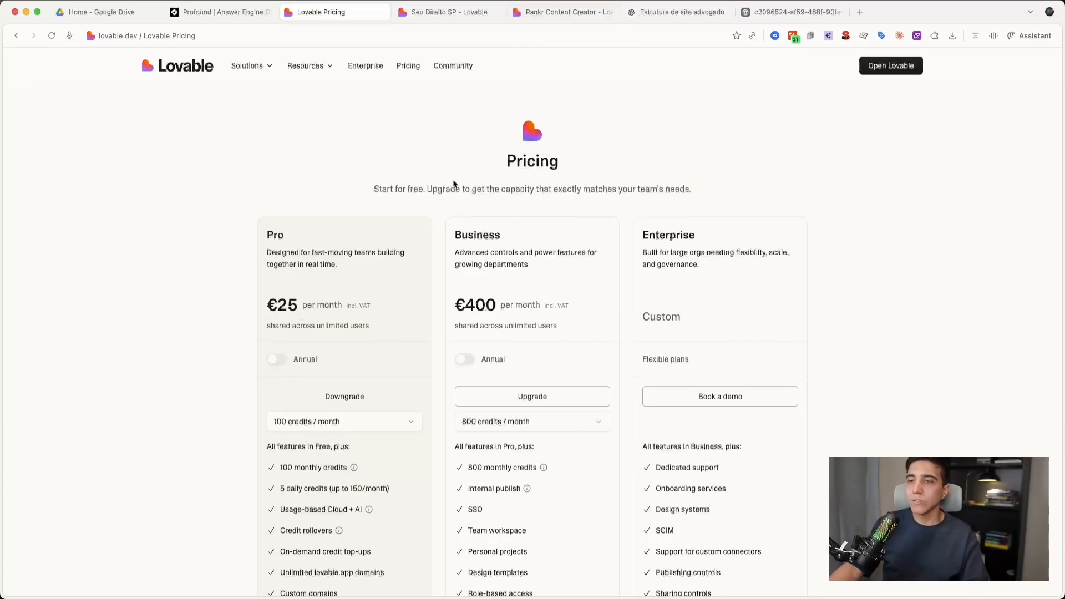
left_click_drag(278, 308, 302, 310)
left_click(302, 309)
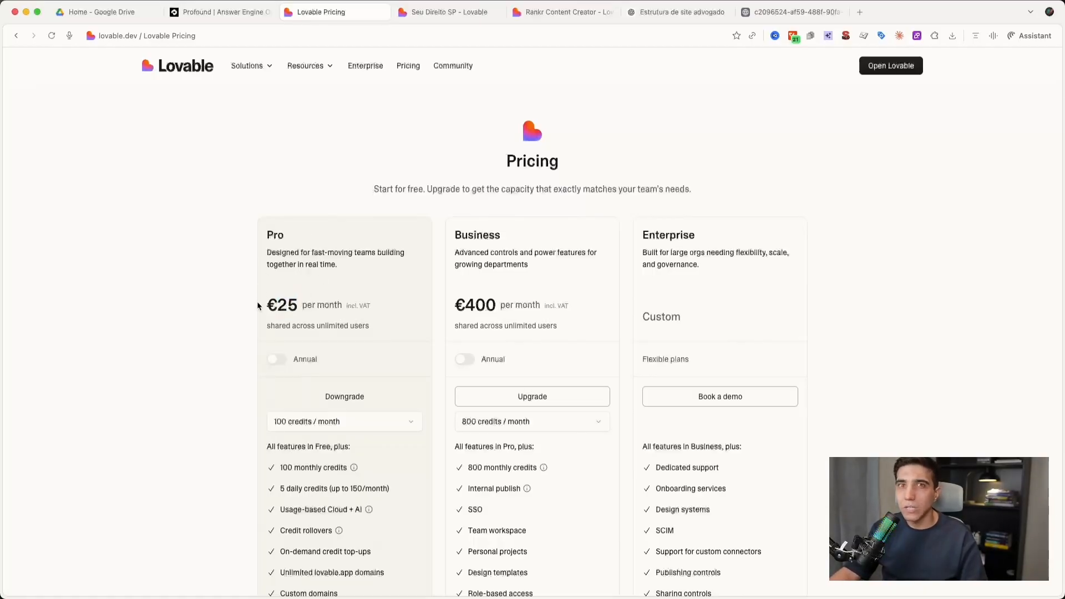
- Review the Pro plan's included features, covering monthly and daily credits, usage-based Cloud + AI and credit rollovers
scroll(256, 305, "down", 2)
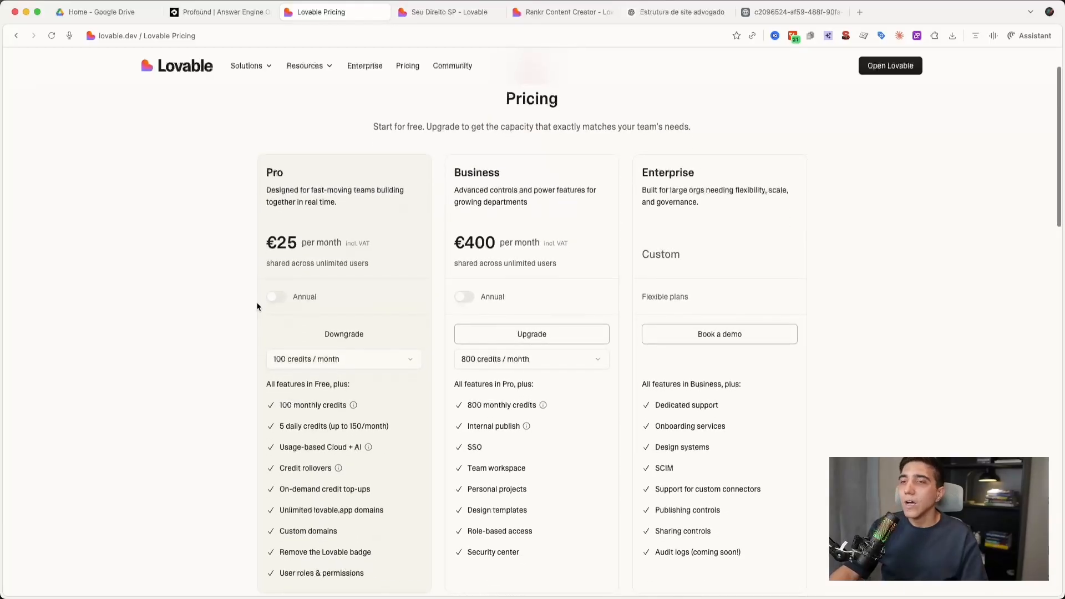
scroll(320, 369, "down", 2)
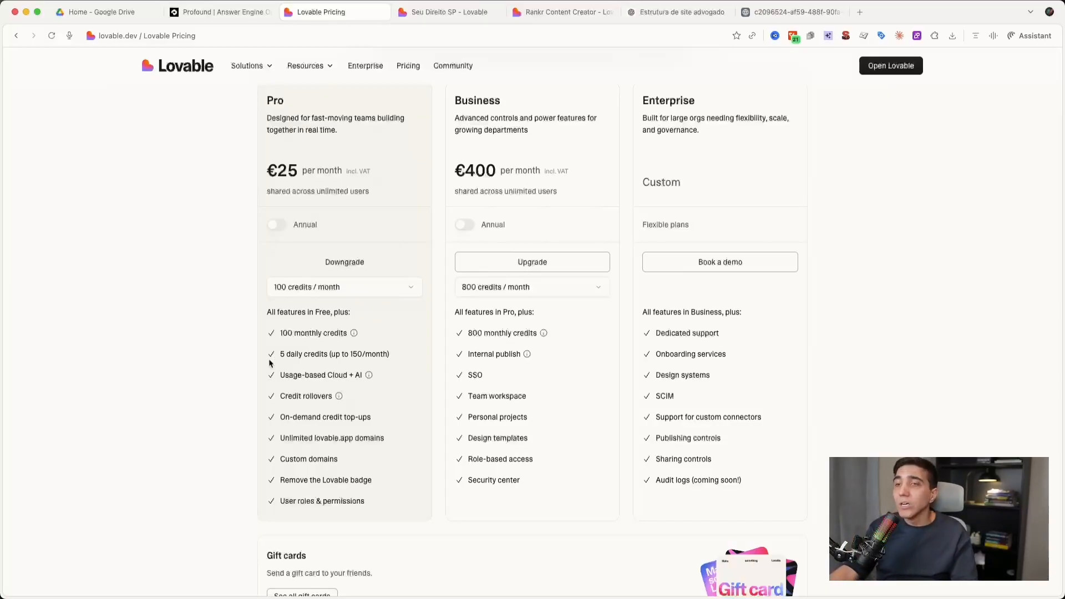
left_click_drag(280, 353, 369, 354)
left_click(369, 354)
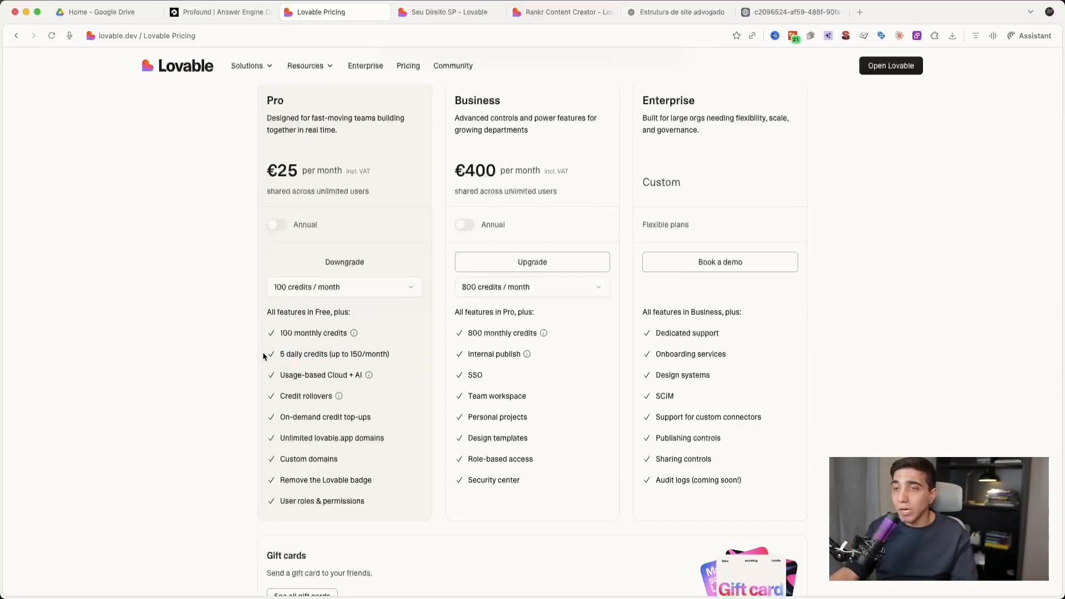
left_click_drag(281, 354, 361, 354)
left_click(359, 354)
double_click(297, 335)
left_click(327, 335)
left_click_drag(280, 376, 329, 377)
left_click(329, 377)
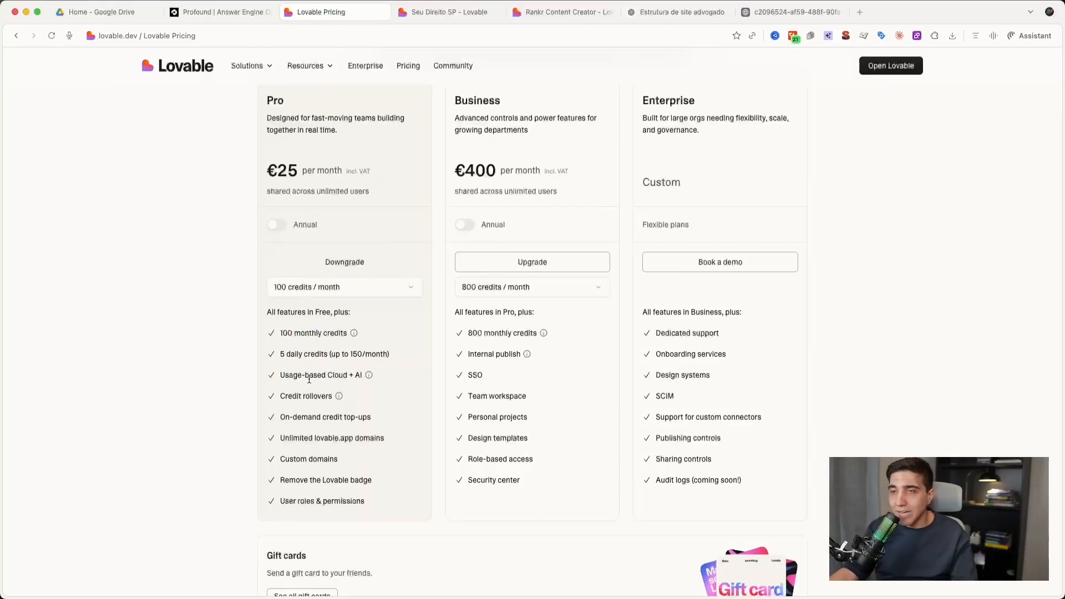
left_click_drag(279, 396, 334, 400)
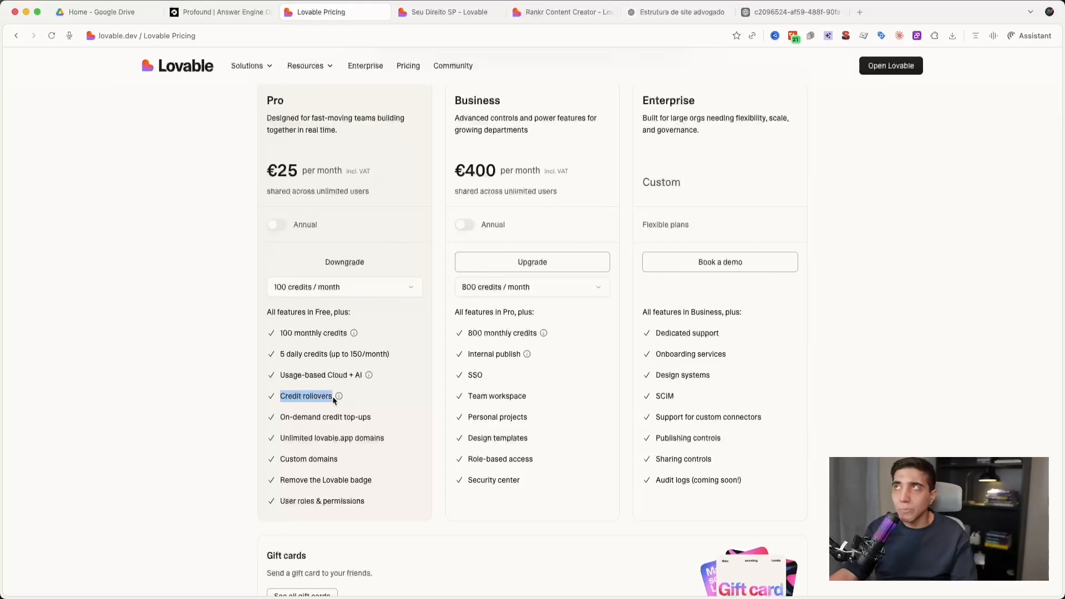
- Compare the Pro plan's prices at 200, 400 and 800 credits per month, ending back on 100 credits
scroll(334, 401, "up", 1)
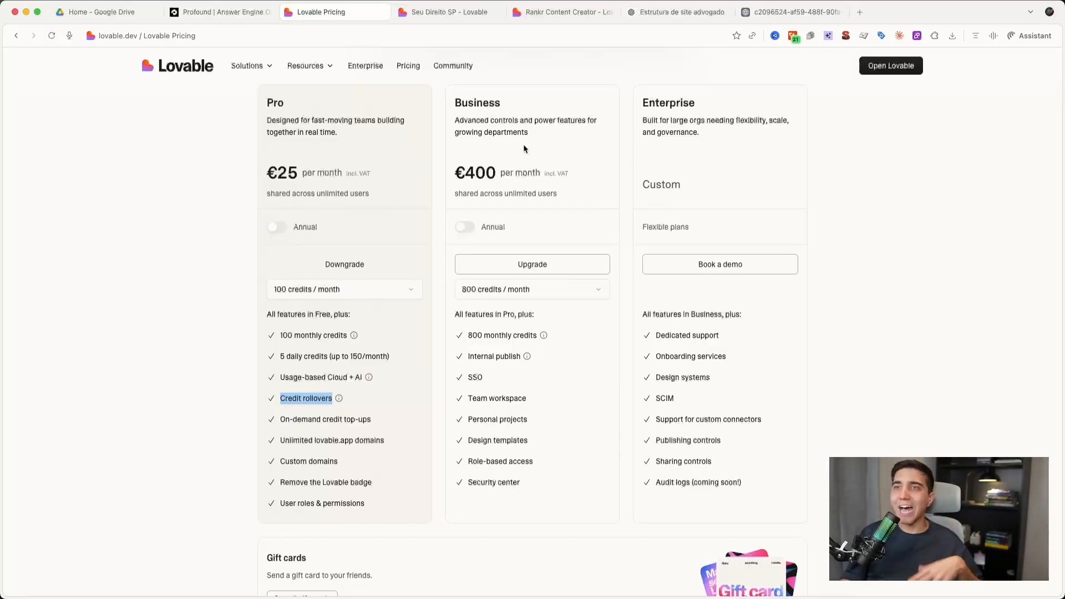
left_click(308, 294)
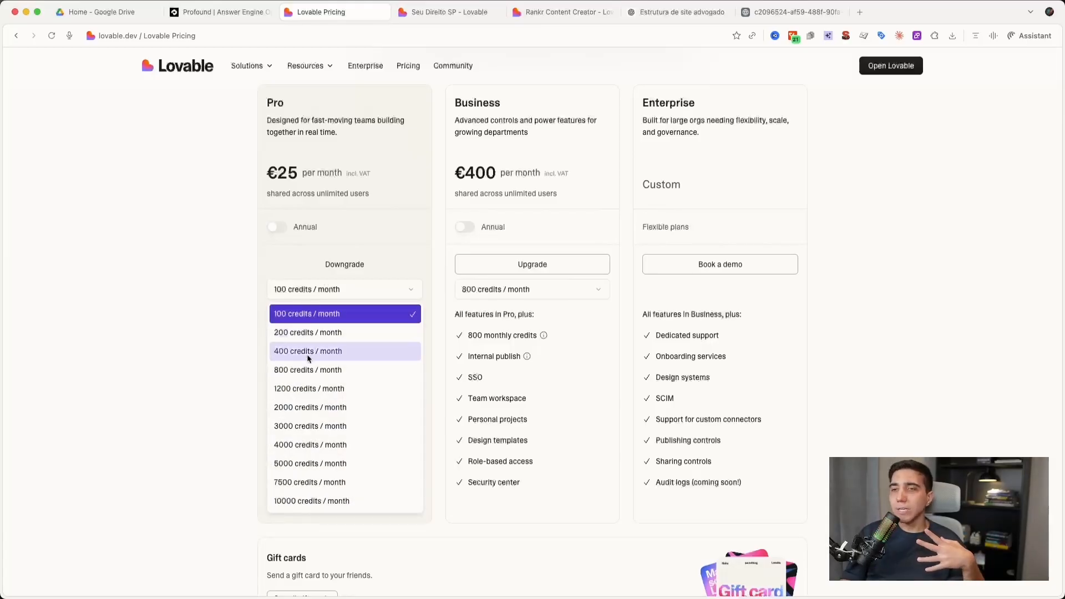
left_click(313, 333)
left_click(311, 294)
left_click(308, 351)
left_click(306, 293)
left_click(308, 370)
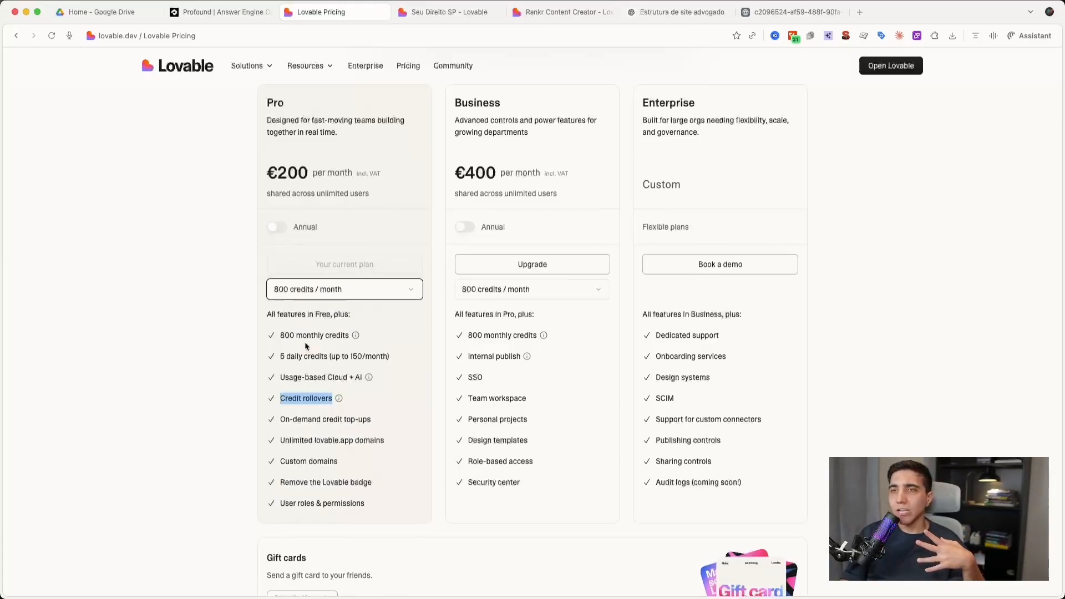
left_click(302, 298)
left_click(296, 379)
left_click(309, 291)
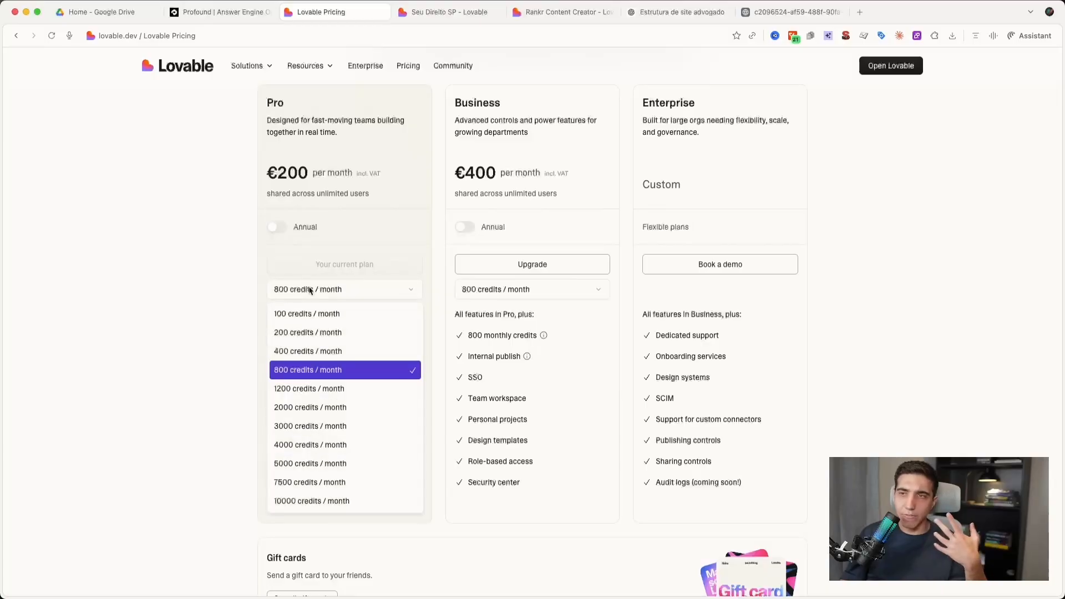
left_click(300, 310)
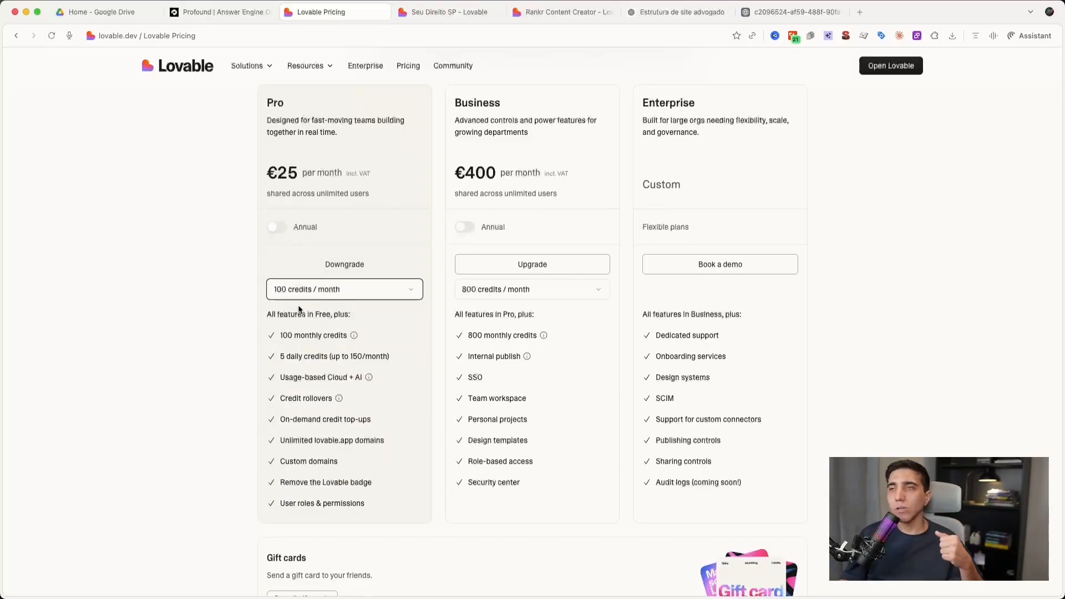
- Check the Seu Direito SP project's build progress and return to the Lovable pricing page
left_click(449, 11)
scroll(81, 307, "down", 4)
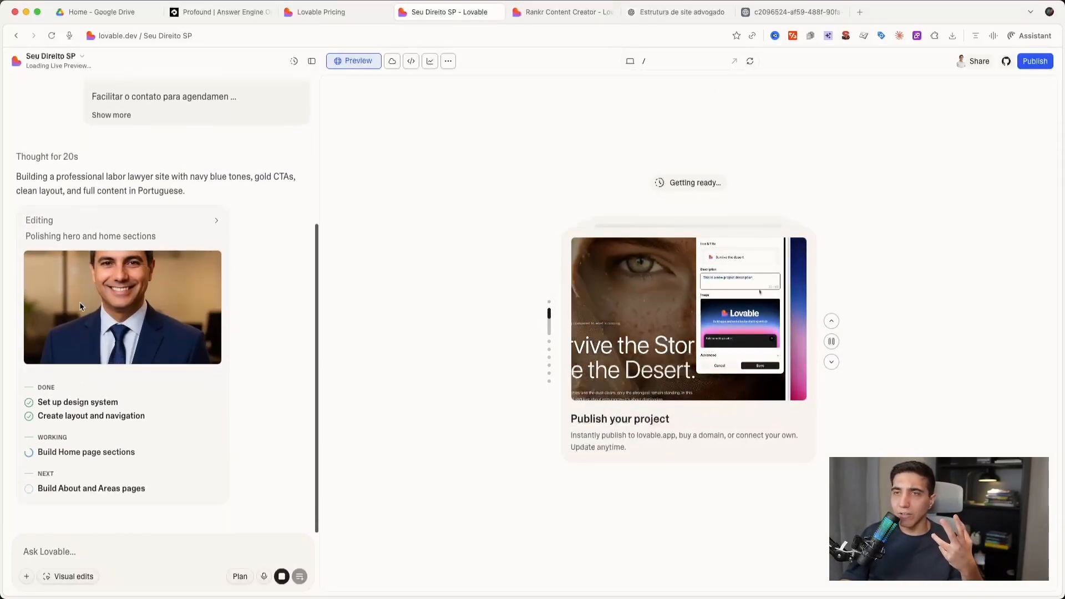
left_click(340, 14)
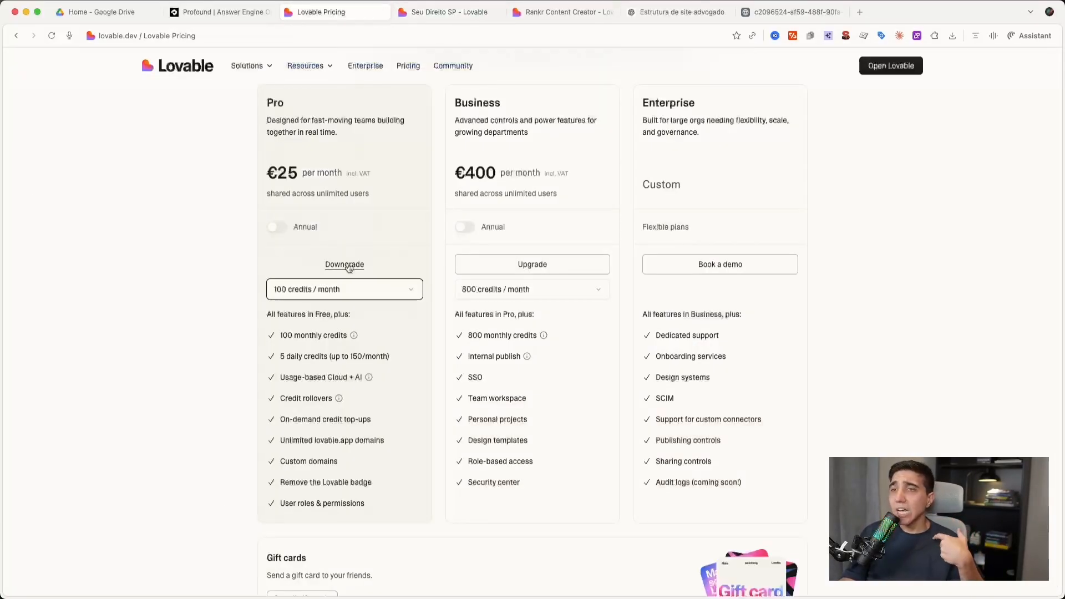
scroll(236, 344, "up", 1)
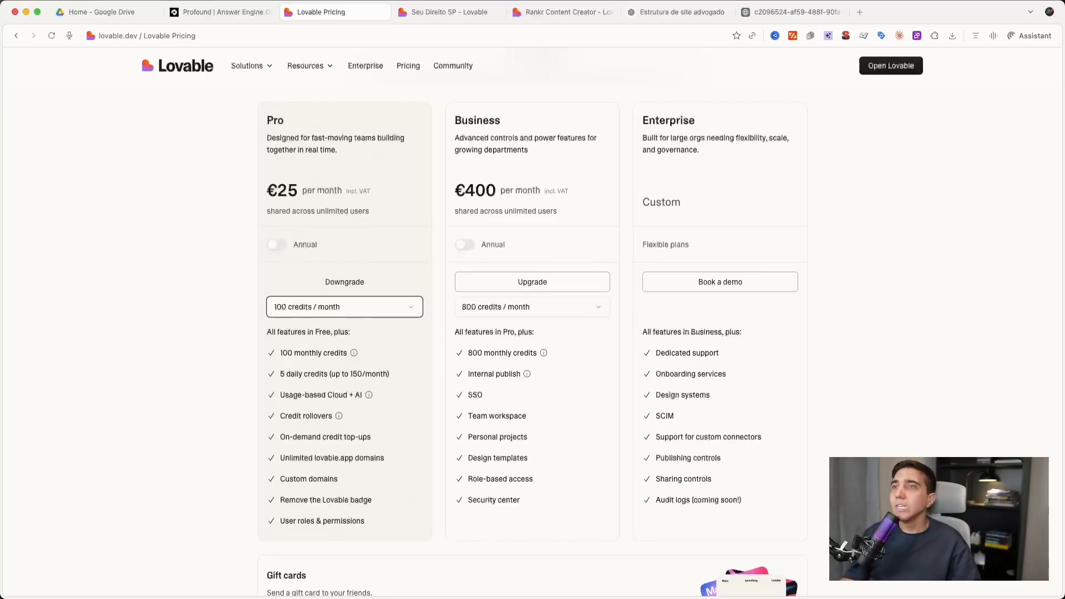
- Open the Seu Direito SP project and review its build summary and the generated home page's sections
left_click(436, 16)
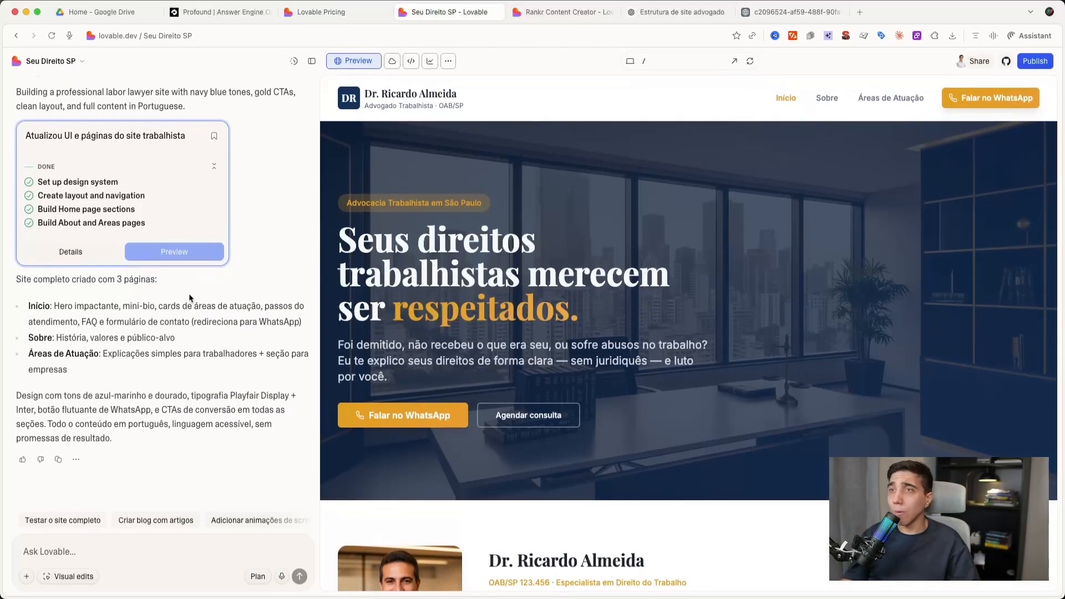
scroll(662, 330, "down", 8)
scroll(661, 329, "up", 8)
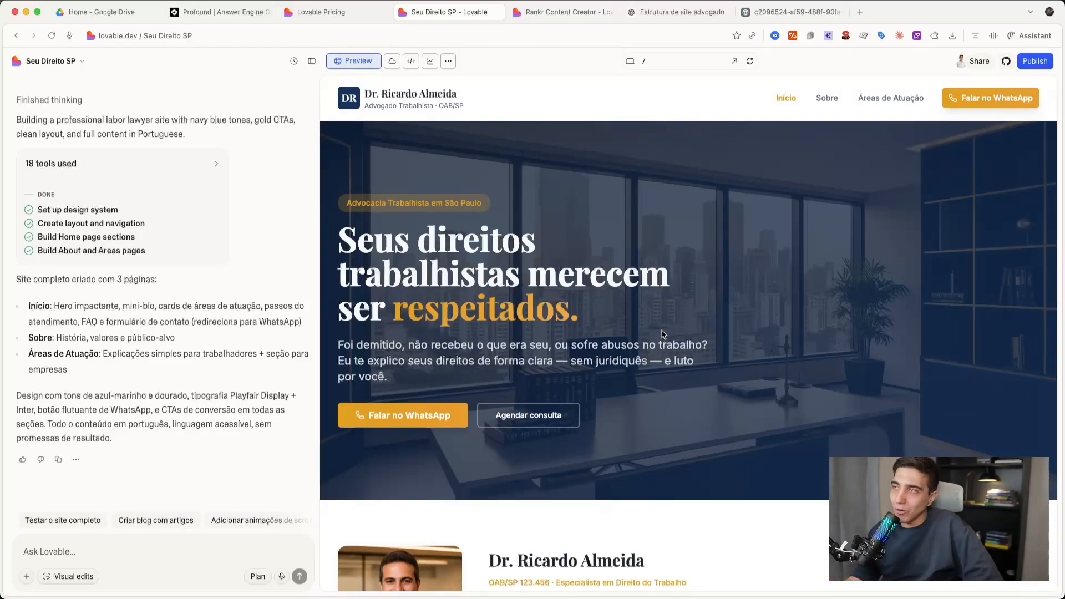
scroll(847, 164, "down", 10)
scroll(846, 164, "down", 8)
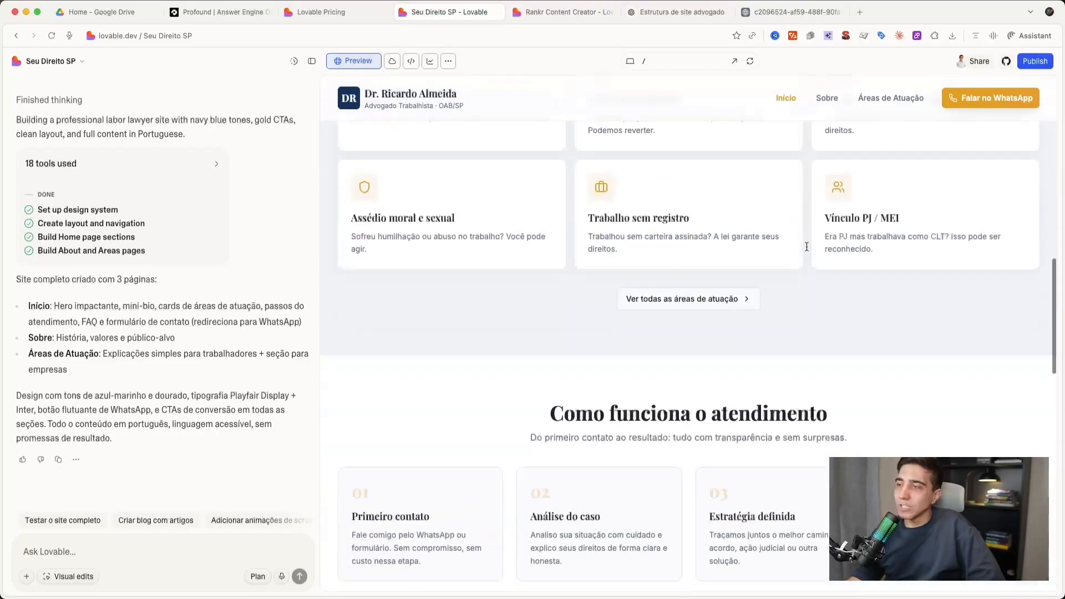
scroll(809, 219, "up", 20)
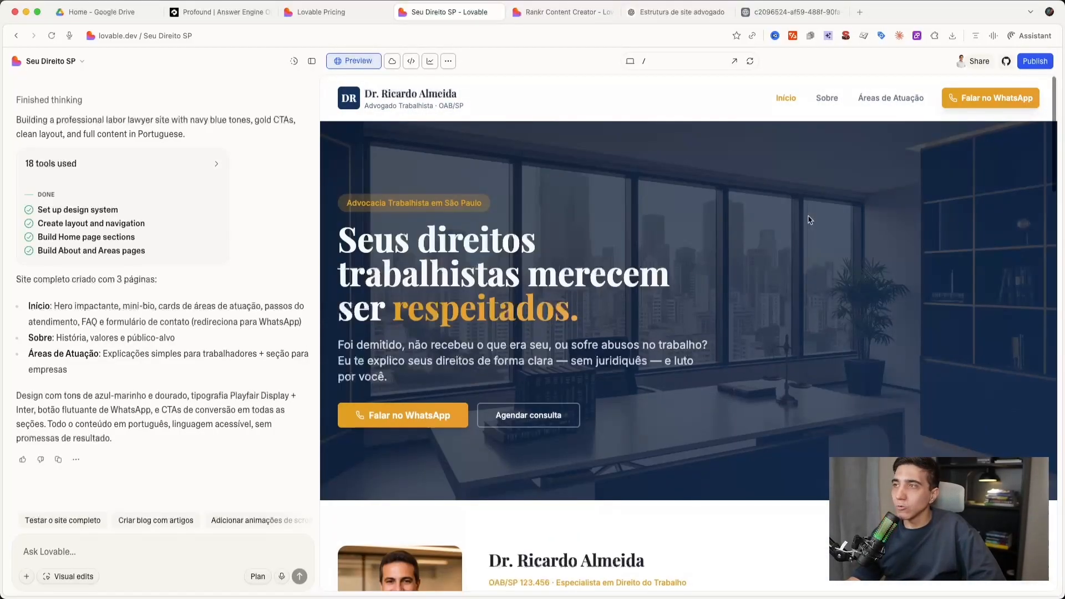
- Browse the generated site's Sobre page and Áreas de Atuação page in the preview
left_click(827, 98)
left_click(887, 100)
left_click(831, 98)
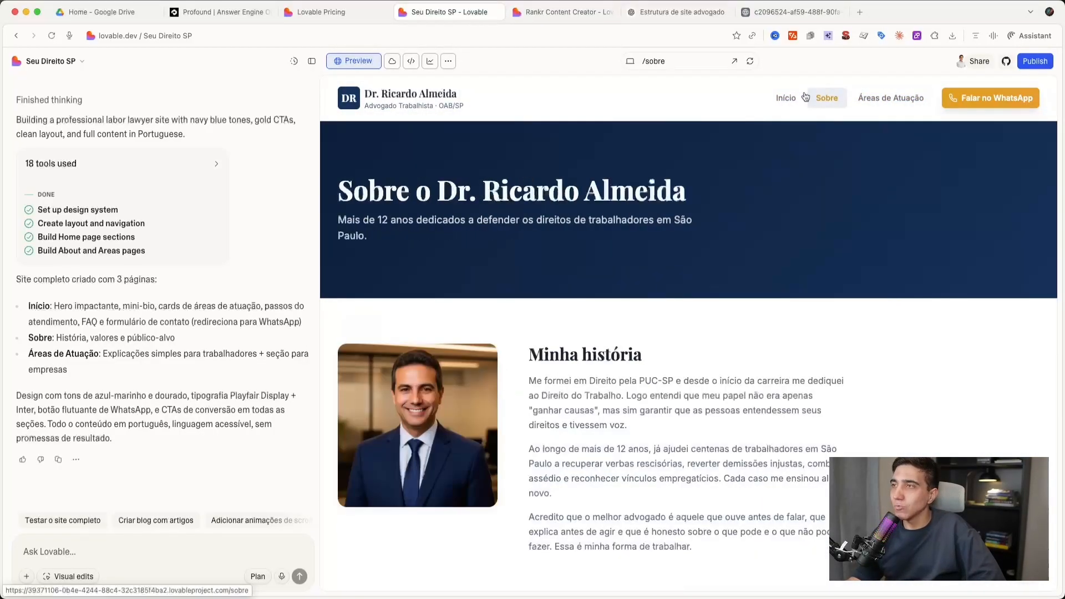
scroll(422, 447, "down", 7)
scroll(422, 447, "up", 8)
scroll(422, 447, "down", 12)
left_click(906, 97)
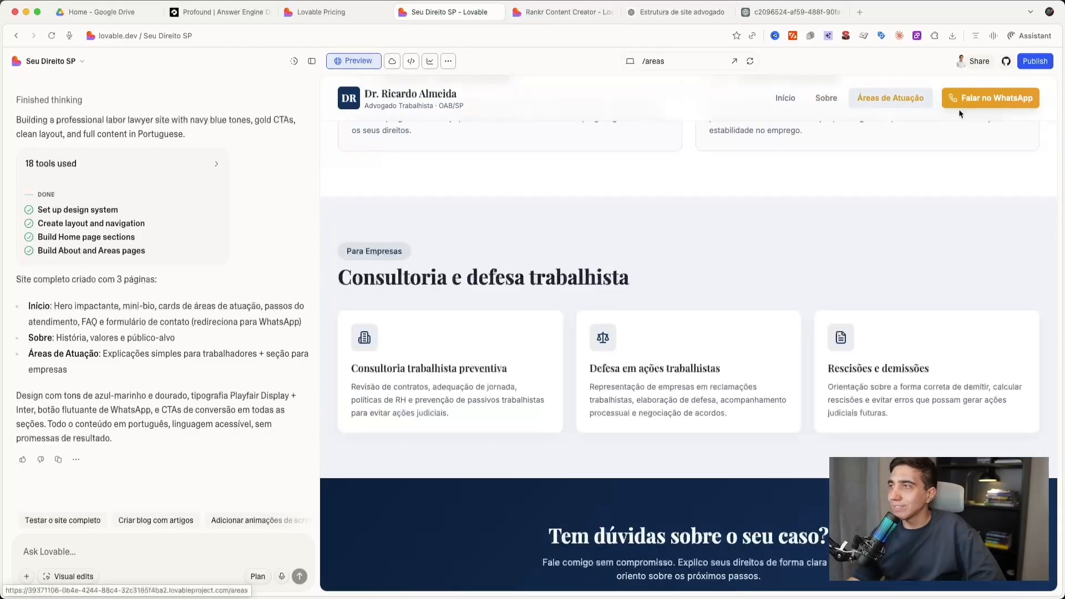
- Test the site's Falar no WhatsApp link and return to the Início page in the project preview
left_click(1011, 106)
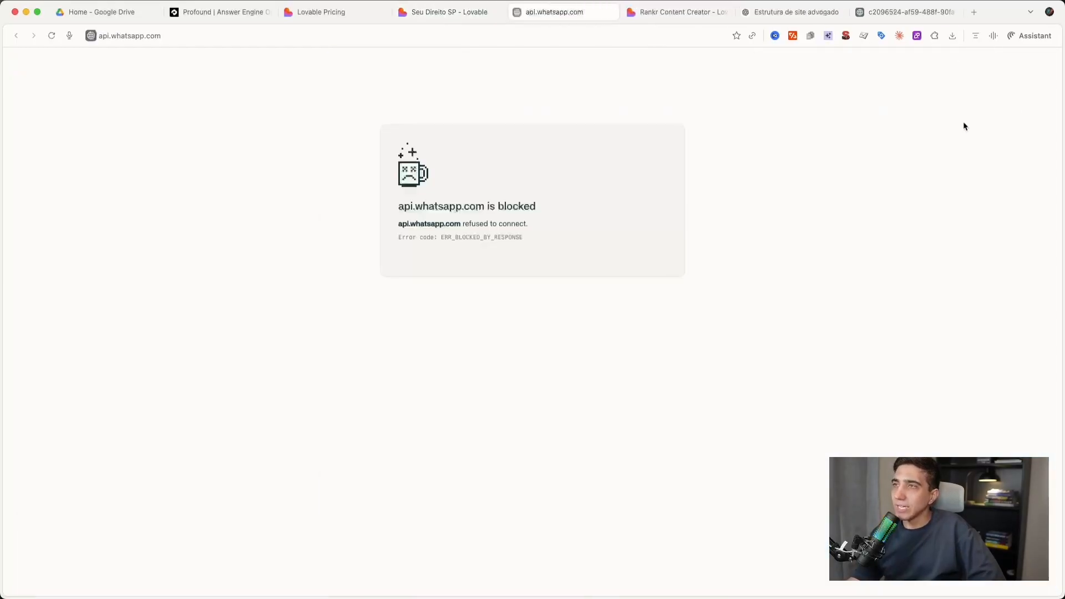
left_click(451, 12)
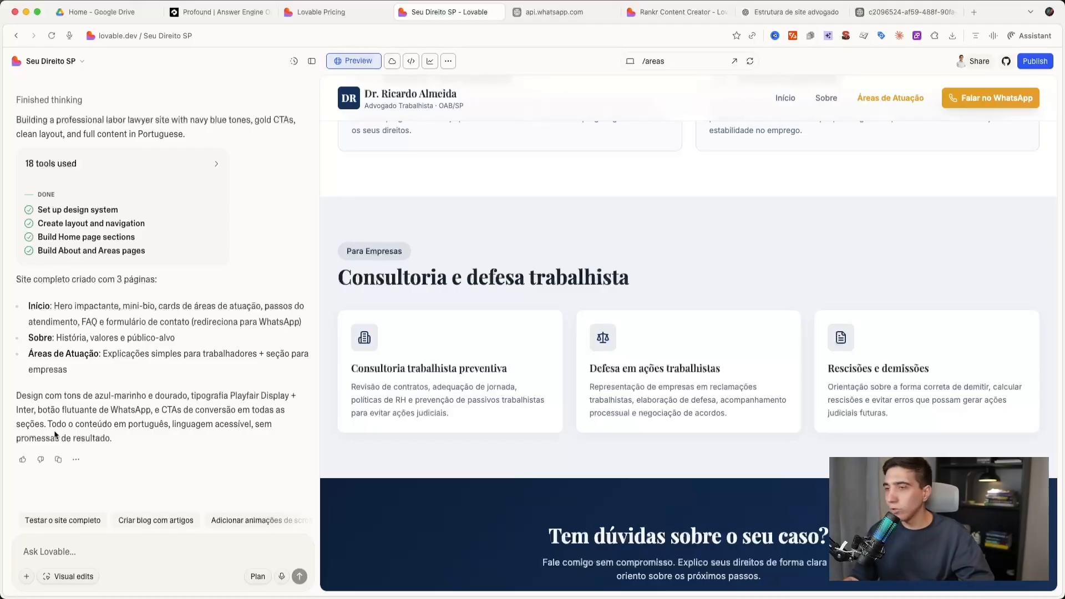
scroll(524, 324, "up", 15)
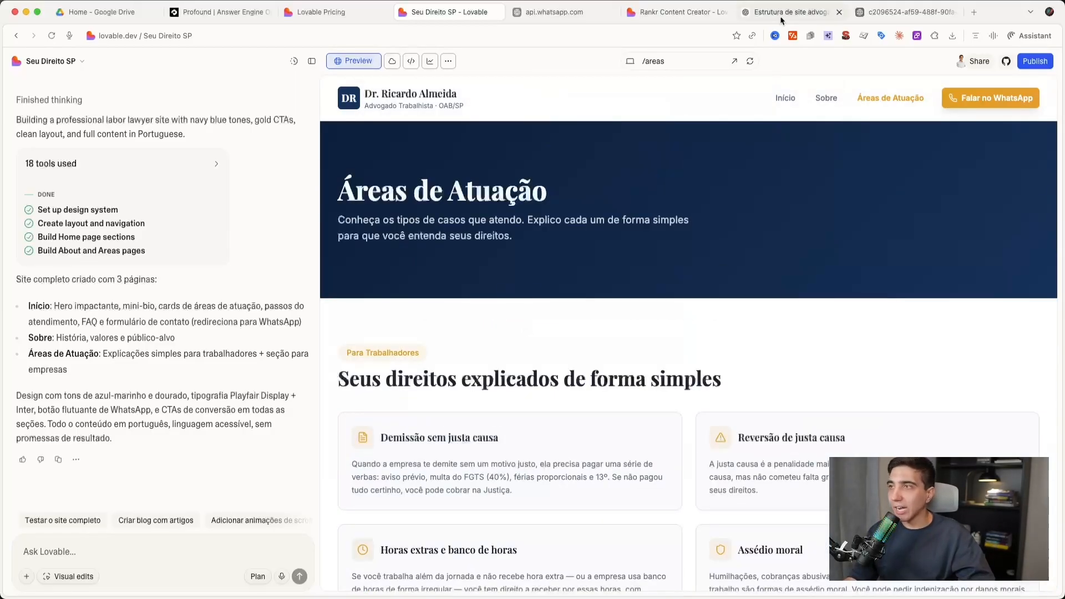
left_click(826, 100)
left_click(779, 103)
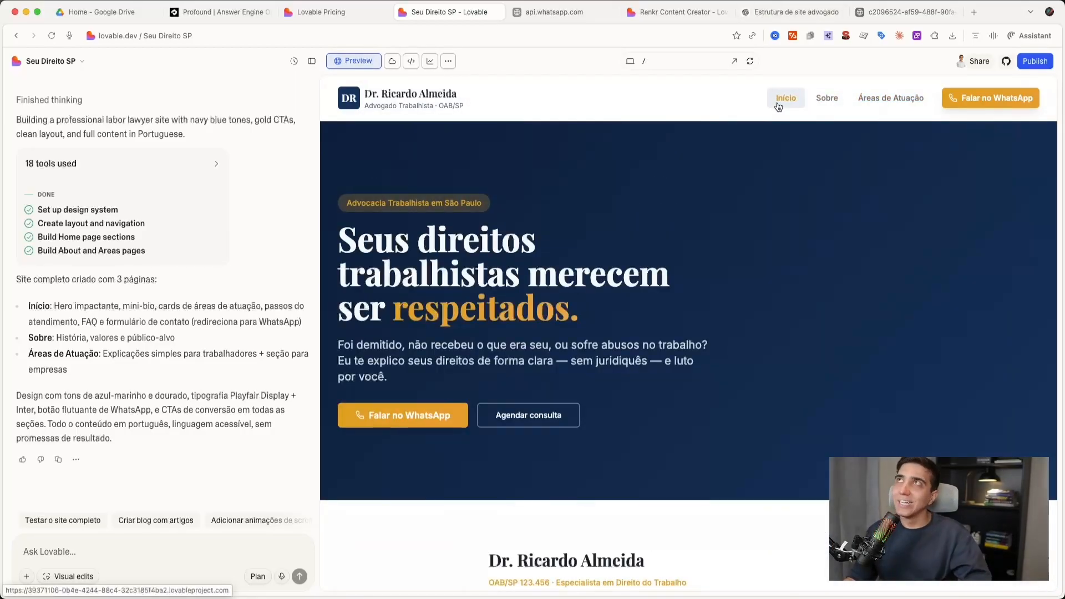
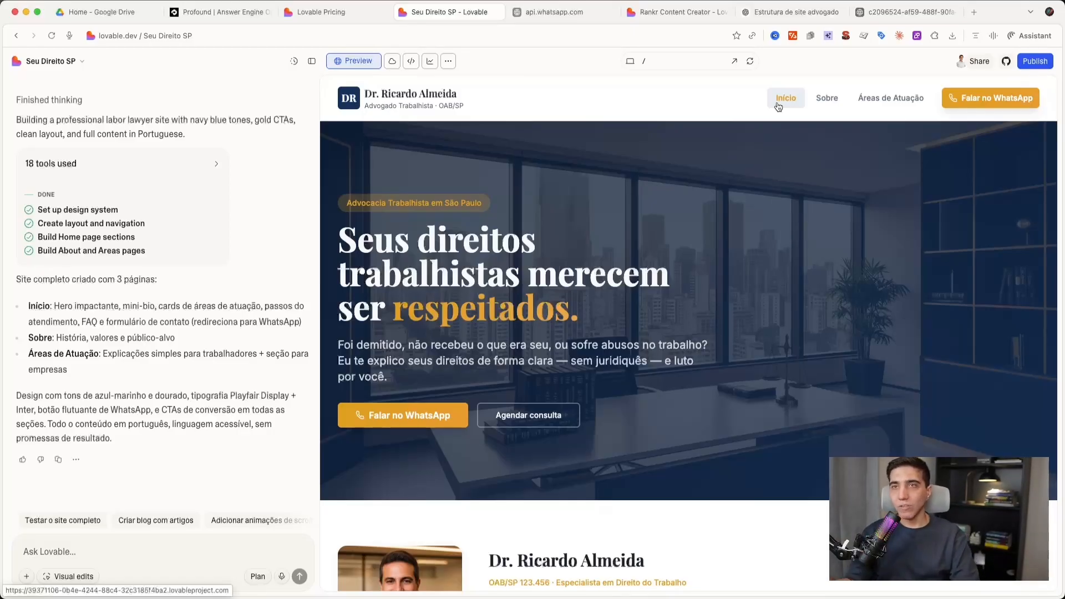
- Check the credits used in the Seu Direito SP project settings and return to the project editor
left_click(66, 63)
left_click(46, 213)
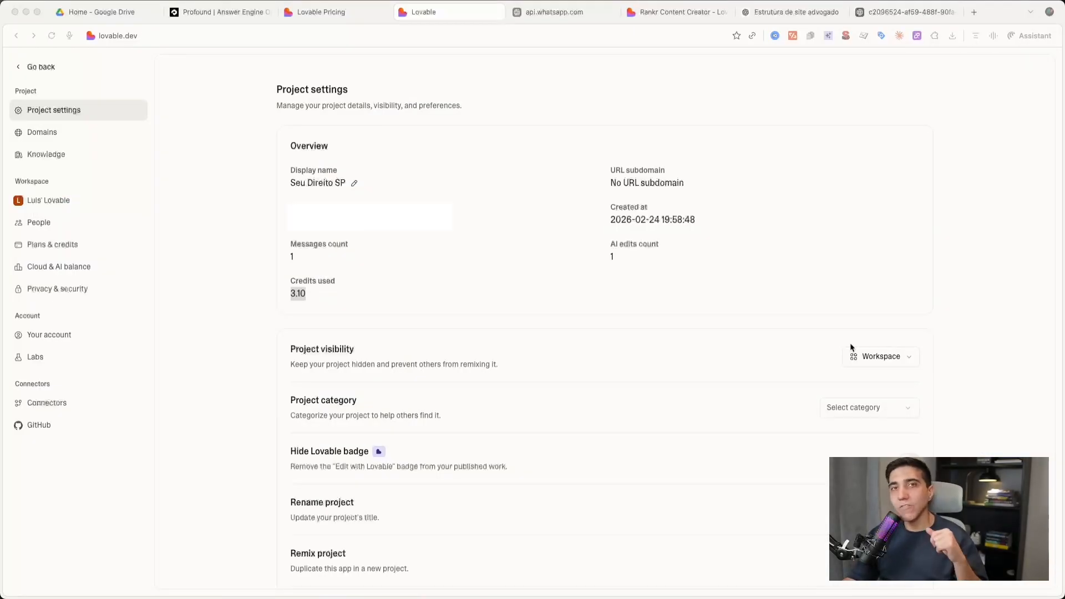
left_click(40, 76)
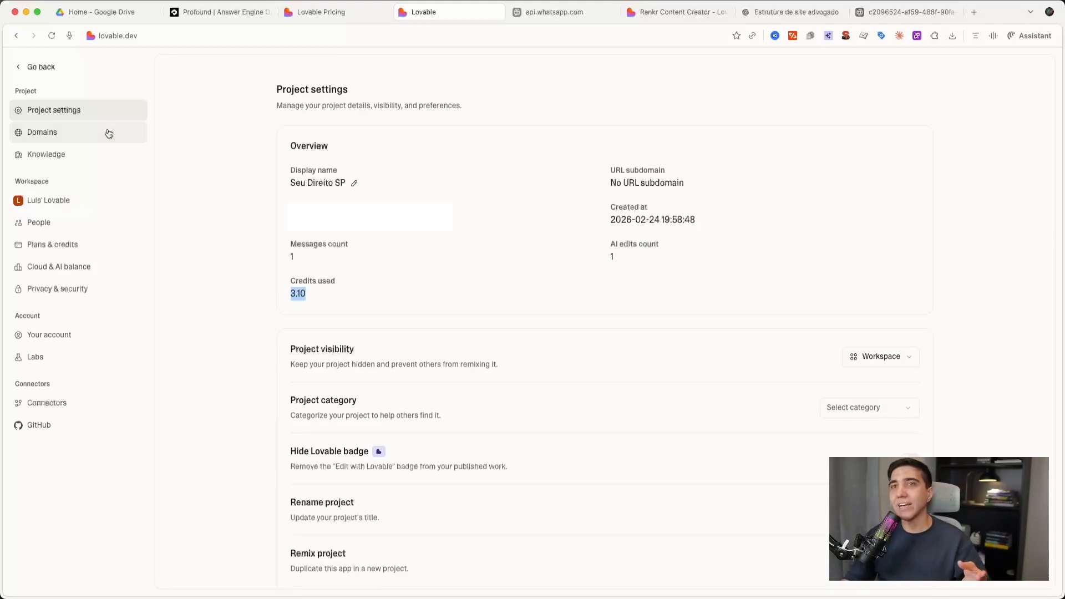
left_click(41, 67)
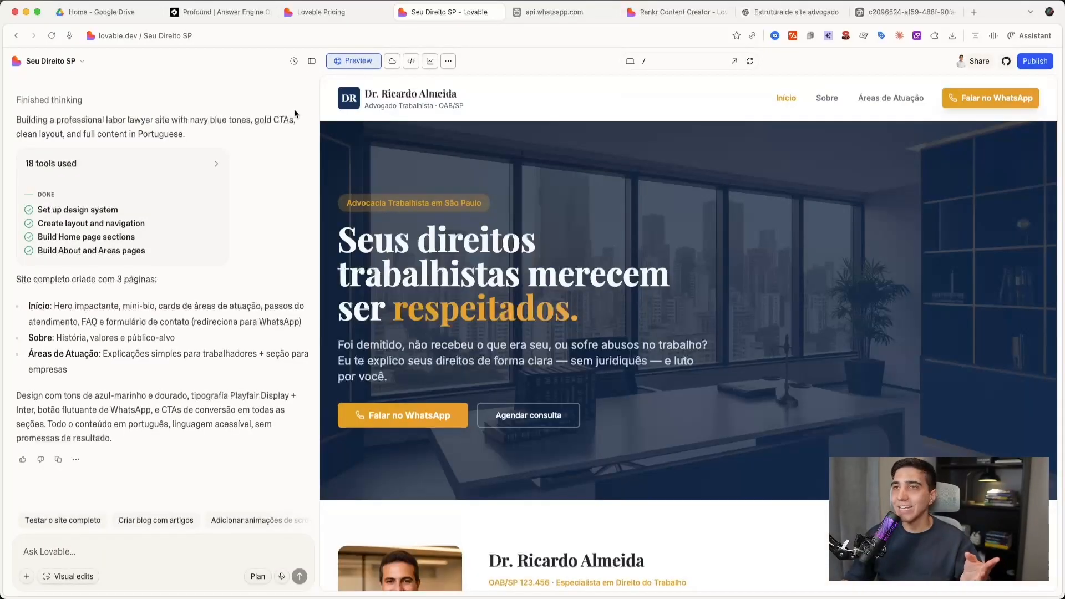
- Hide the chat to widen the site preview and review the home page's sections from the hero to Como funciona o atendimento
left_click(312, 61)
scroll(464, 227, "down", 15)
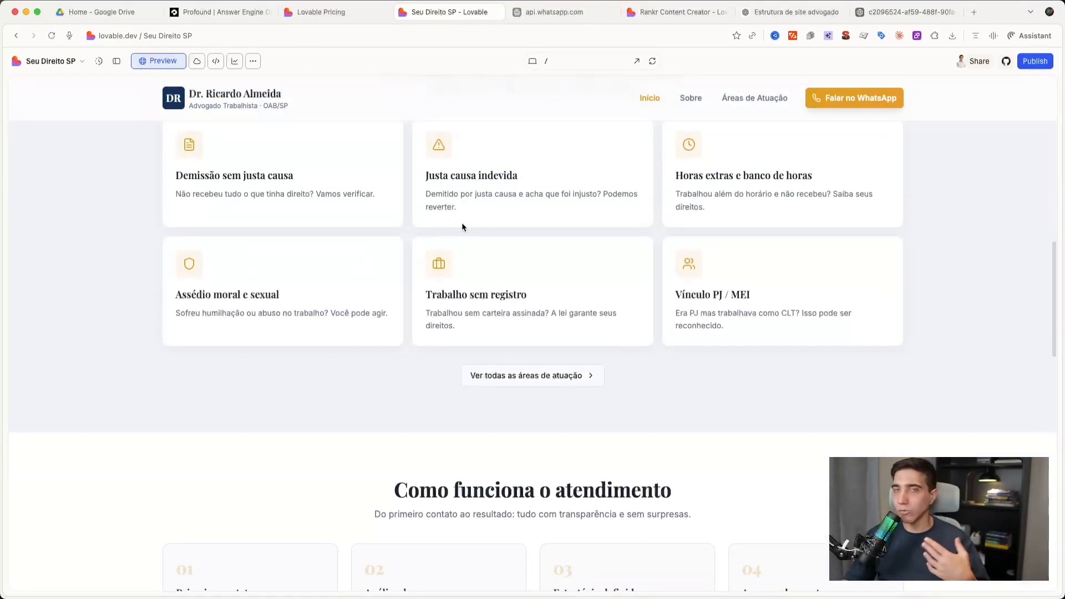
scroll(483, 247, "down", 10)
scroll(481, 251, "up", 15)
scroll(481, 251, "up", 10)
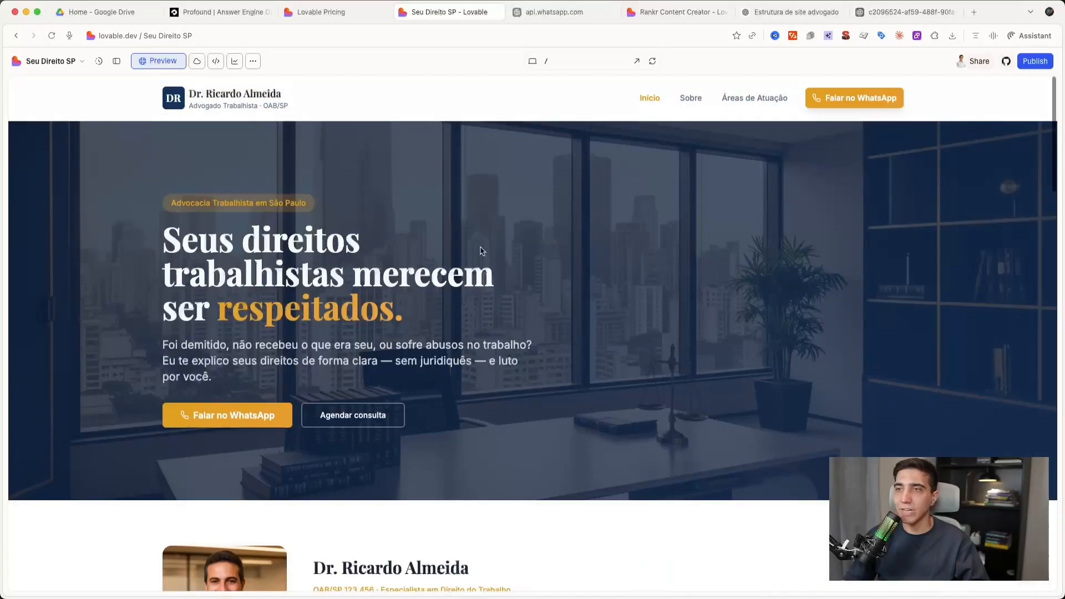
scroll(480, 251, "down", 10)
scroll(480, 252, "up", 5)
scroll(480, 252, "up", 5)
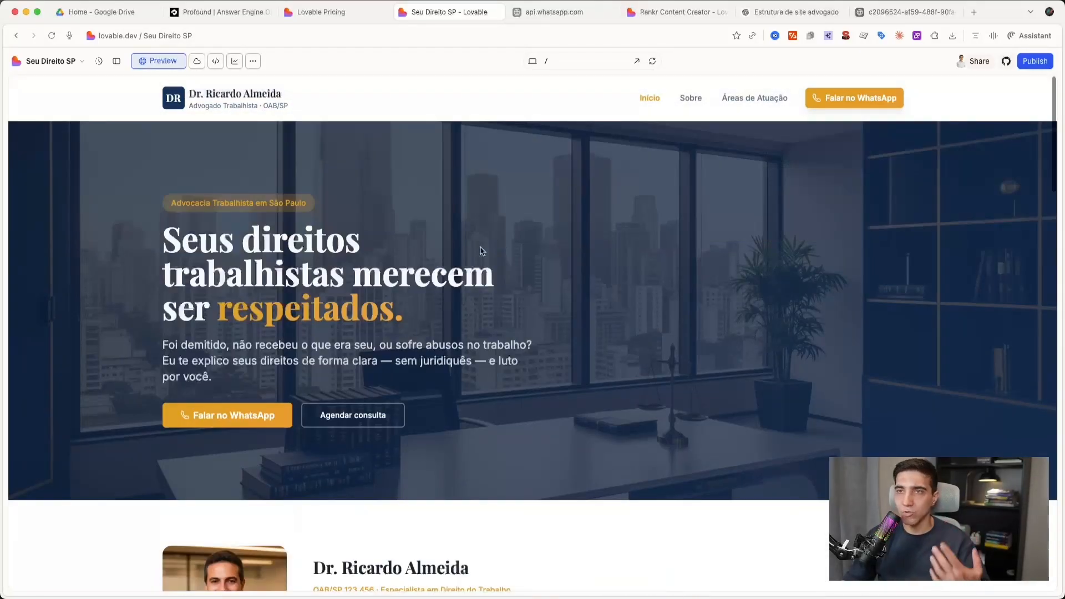